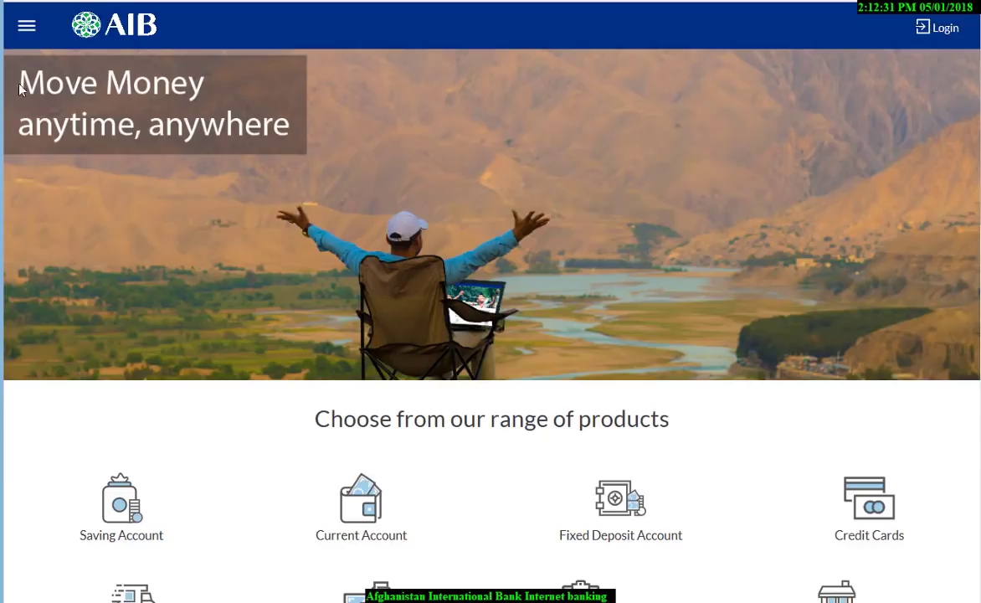
- Open the hamburger navigation menu on the AIB public home page
{"action": "left_click", "coordinate": [27, 26]}
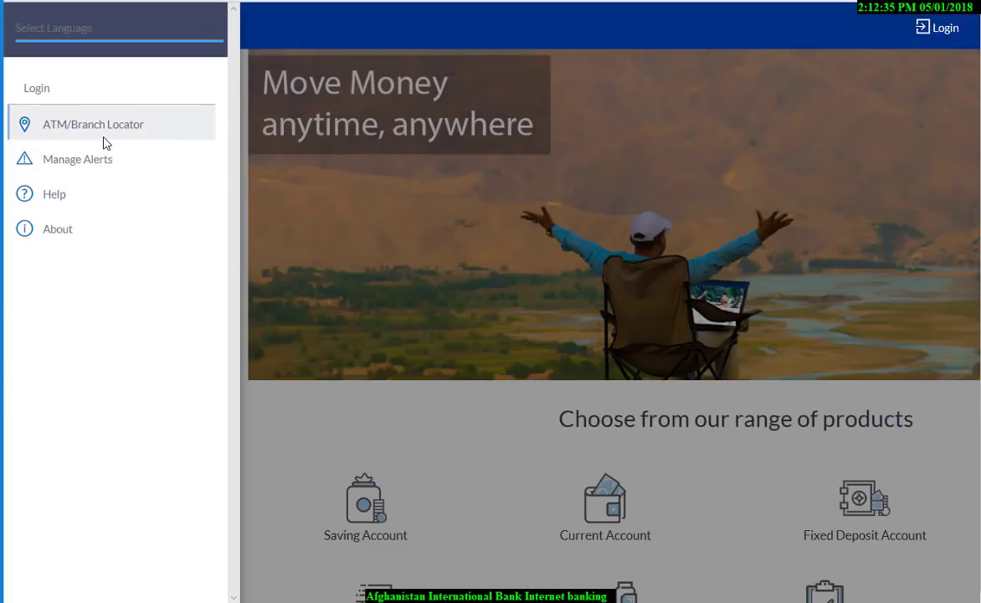
- Visit the ATM/Branch Locator, dismiss the location prompts, then bring up the Login form
{"action": "left_click", "coordinate": [104, 142]}
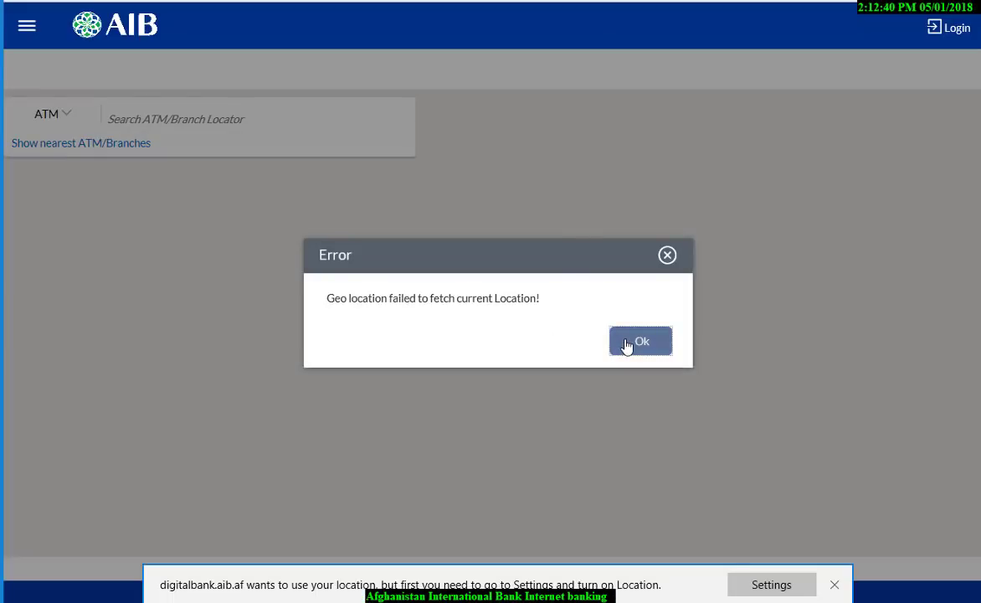
{"action": "left_click", "coordinate": [628, 346]}
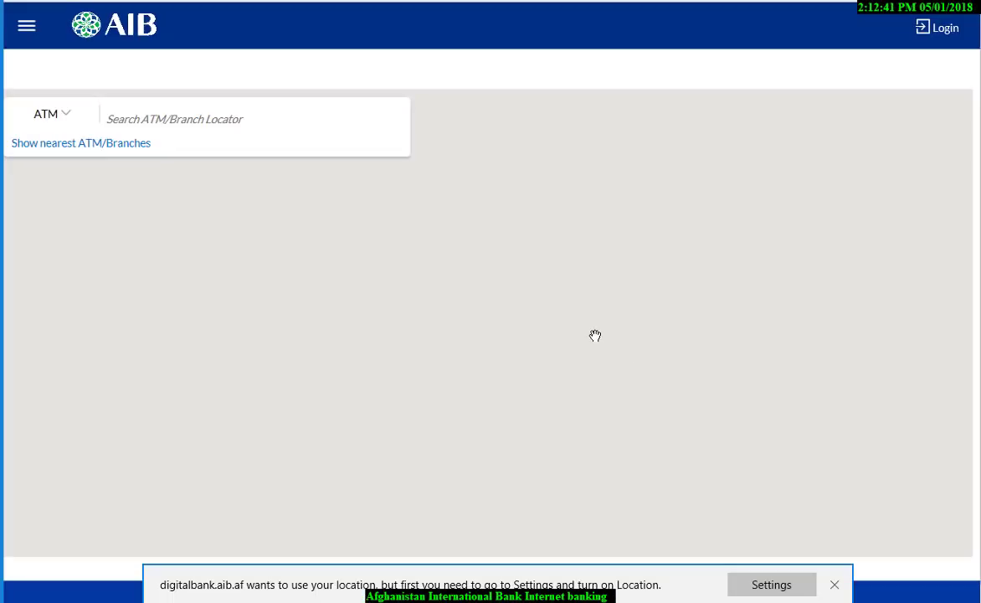
{"action": "left_click", "coordinate": [143, 122]}
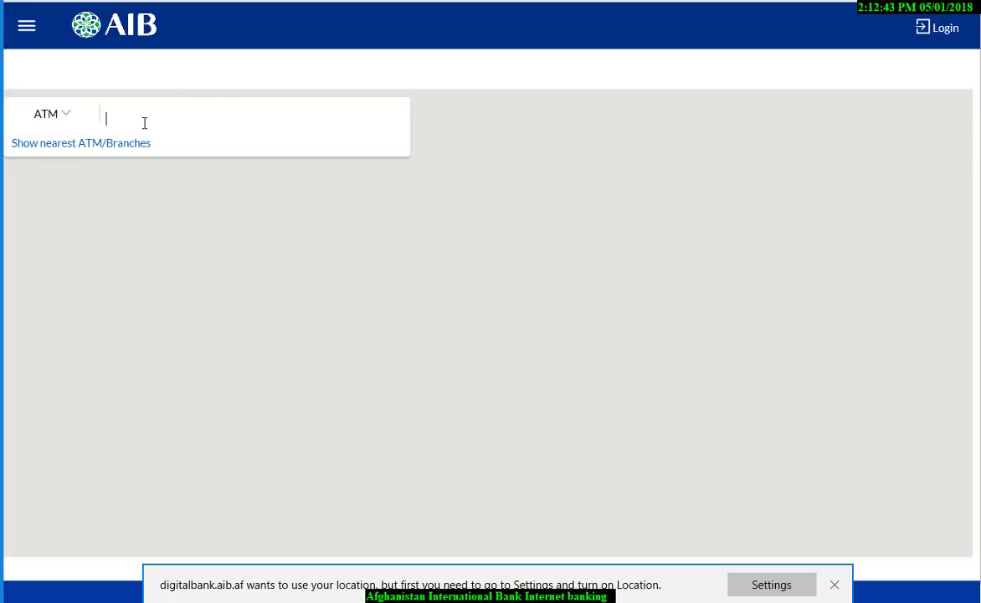
{"action": "left_click", "coordinate": [834, 585]}
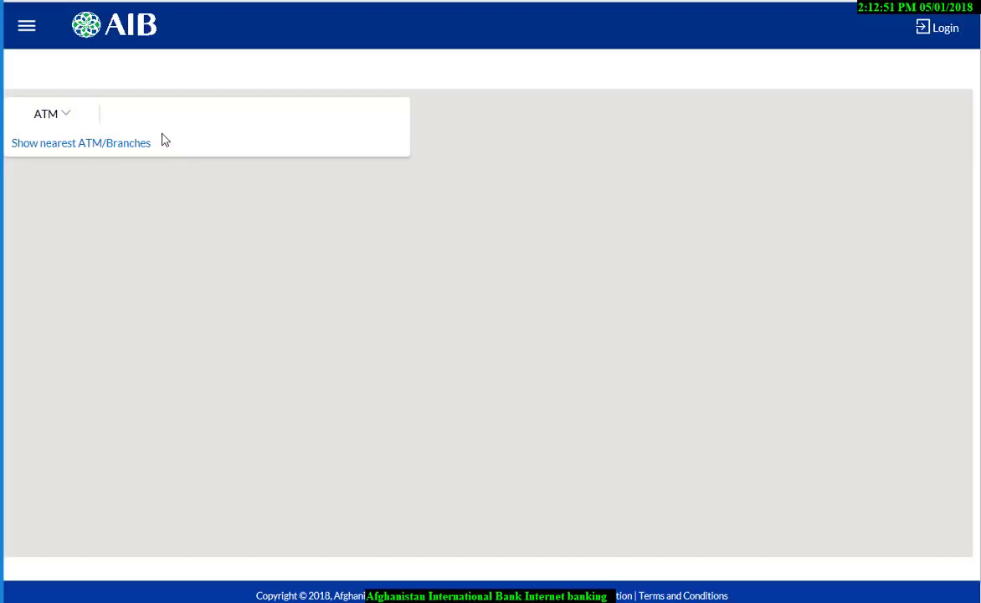
{"action": "left_click", "coordinate": [938, 34]}
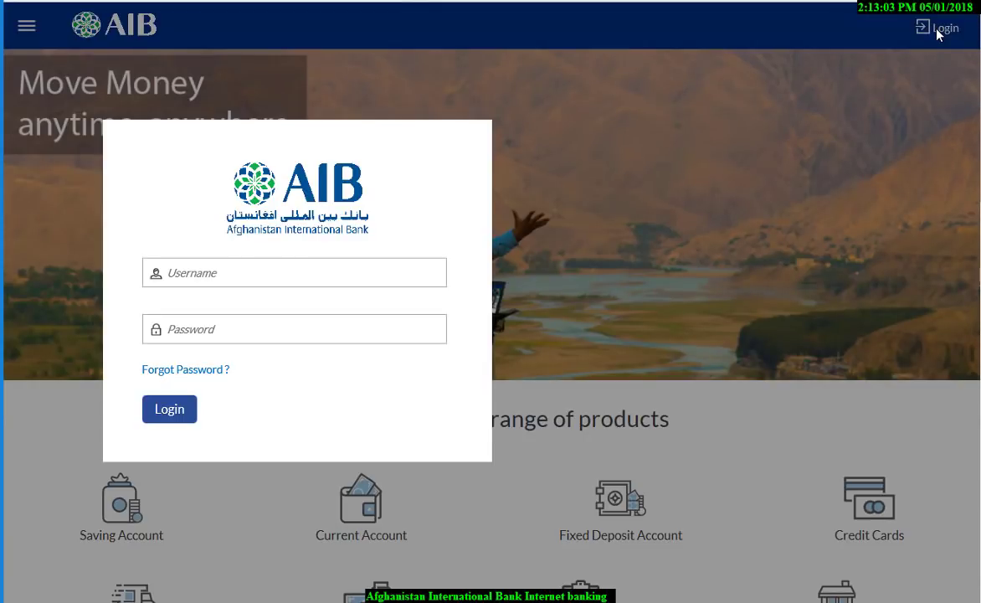
- Enter the account username and password, then log in to reach the dashboard
{"action": "left_click", "coordinate": [182, 272]}
{"action": "key", "text": "Tab"}
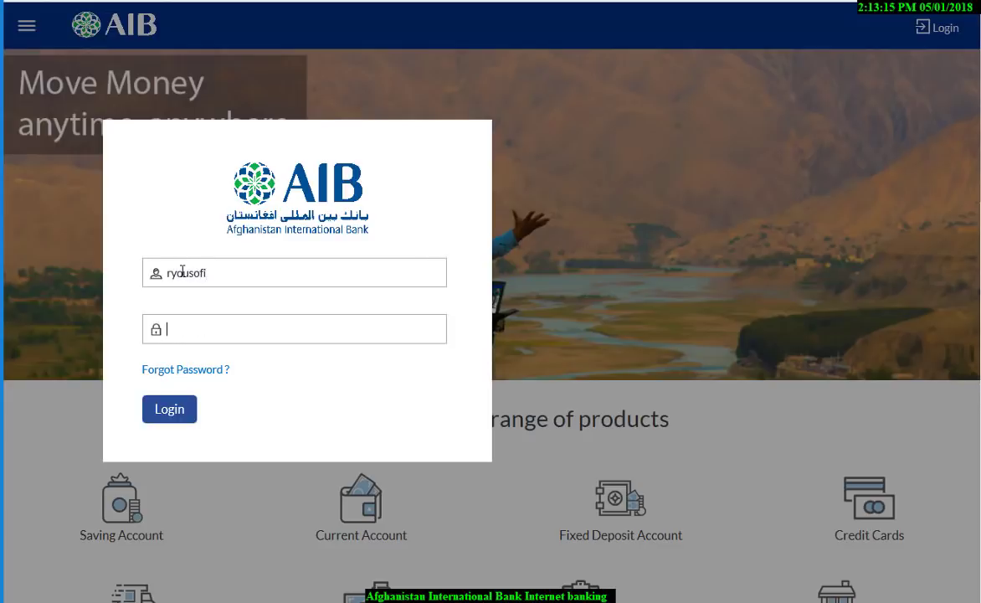
{"action": "type", "text": "************"}
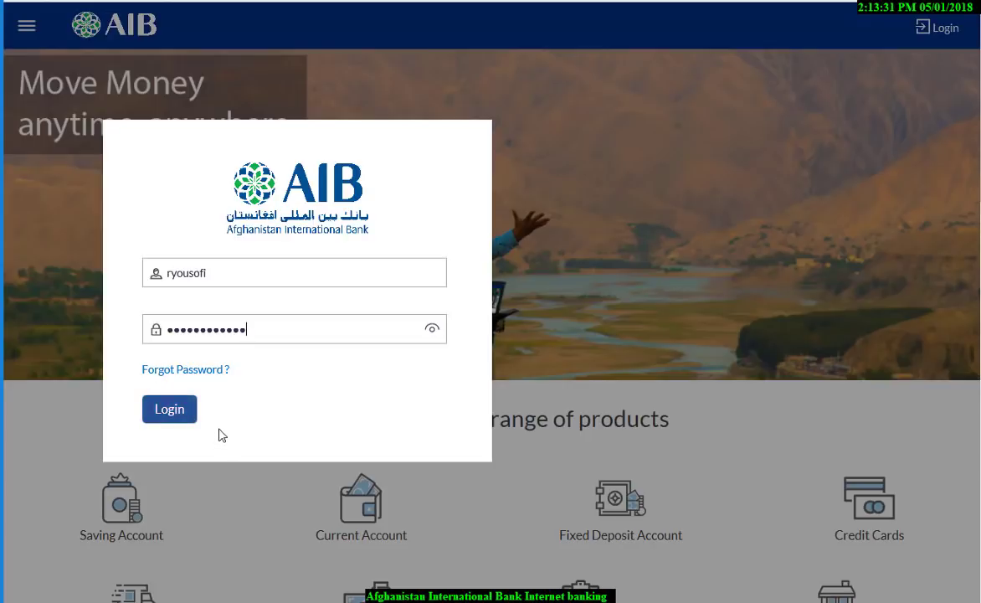
{"action": "left_click", "coordinate": [179, 423]}
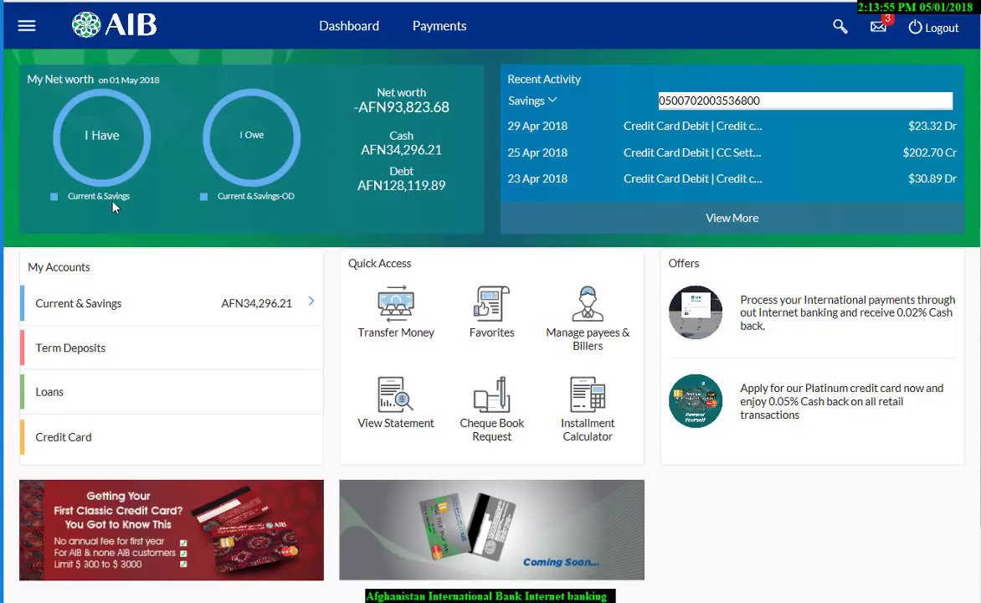
- Pick the second account in the Recent Activity dropdown and open its full statement
{"action": "mouse_move", "coordinate": [107, 190]}
{"action": "left_click", "coordinate": [799, 103]}
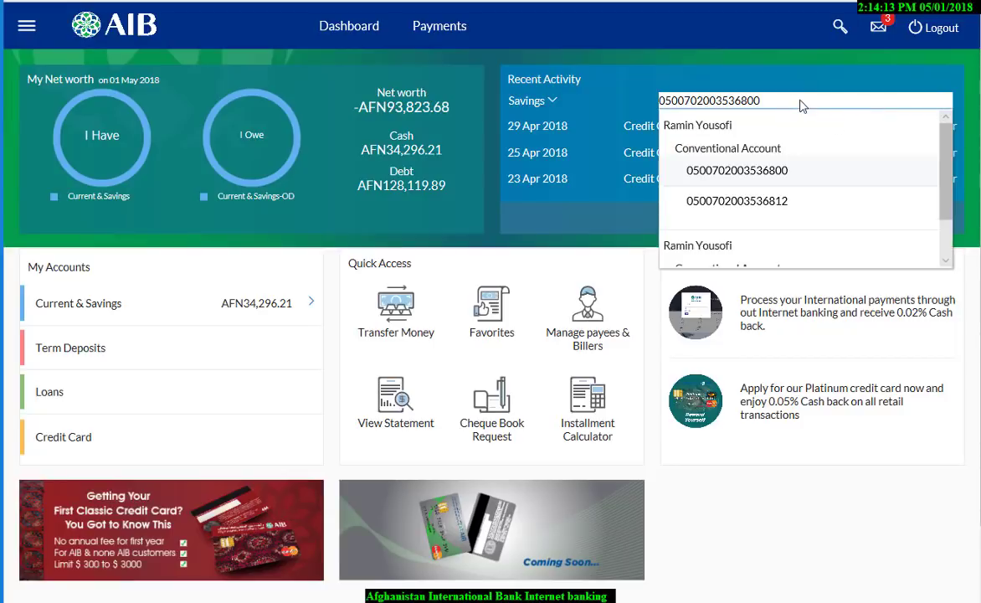
{"action": "mouse_move", "coordinate": [949, 144]}
{"action": "left_mouse_down"}
{"action": "mouse_move", "coordinate": [948, 178]}
{"action": "mouse_move", "coordinate": [942, 130]}
{"action": "left_mouse_up"}
{"action": "left_click", "coordinate": [789, 204]}
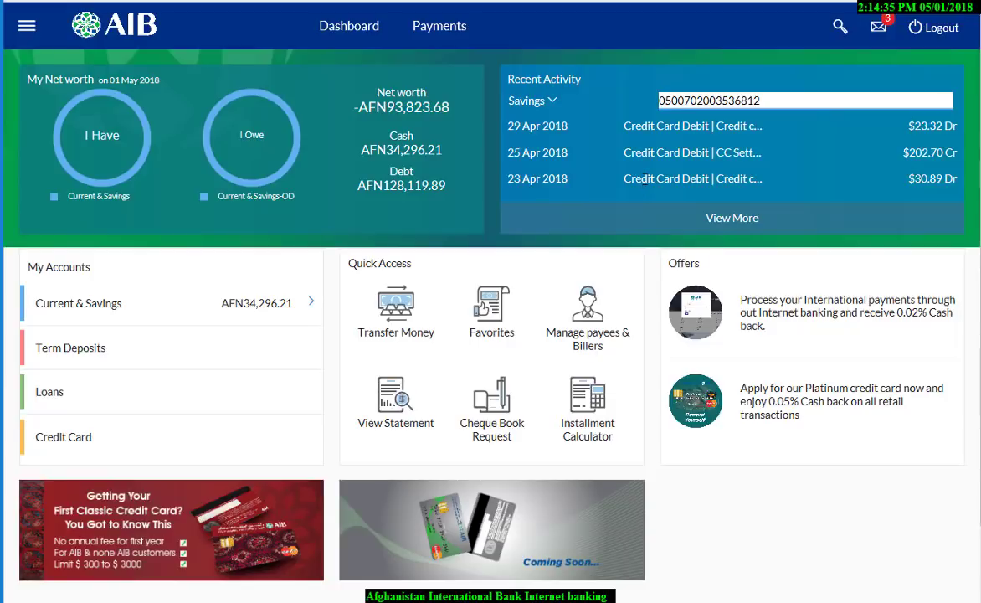
{"action": "left_click", "coordinate": [787, 103]}
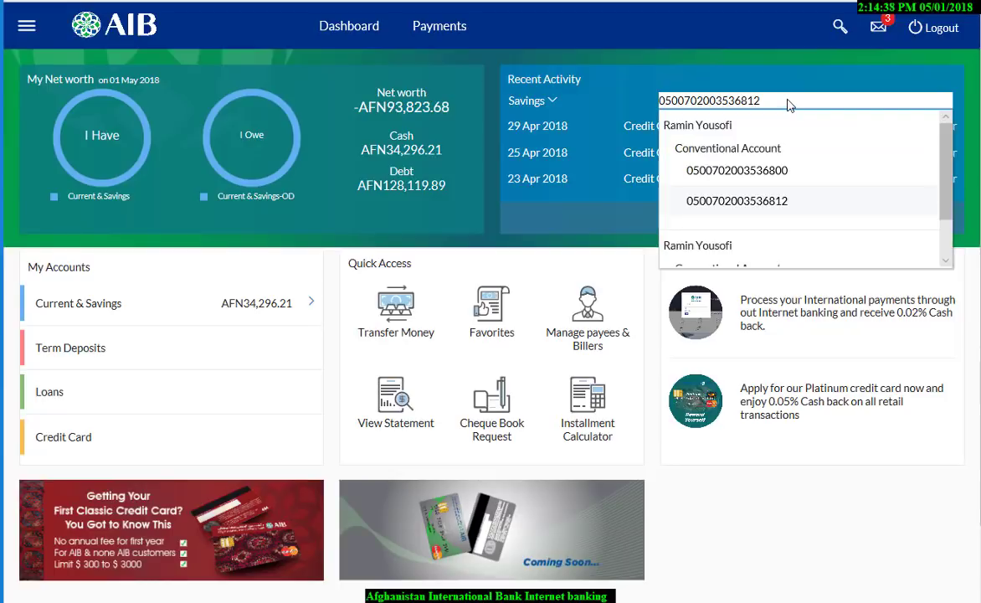
{"action": "left_click", "coordinate": [786, 209]}
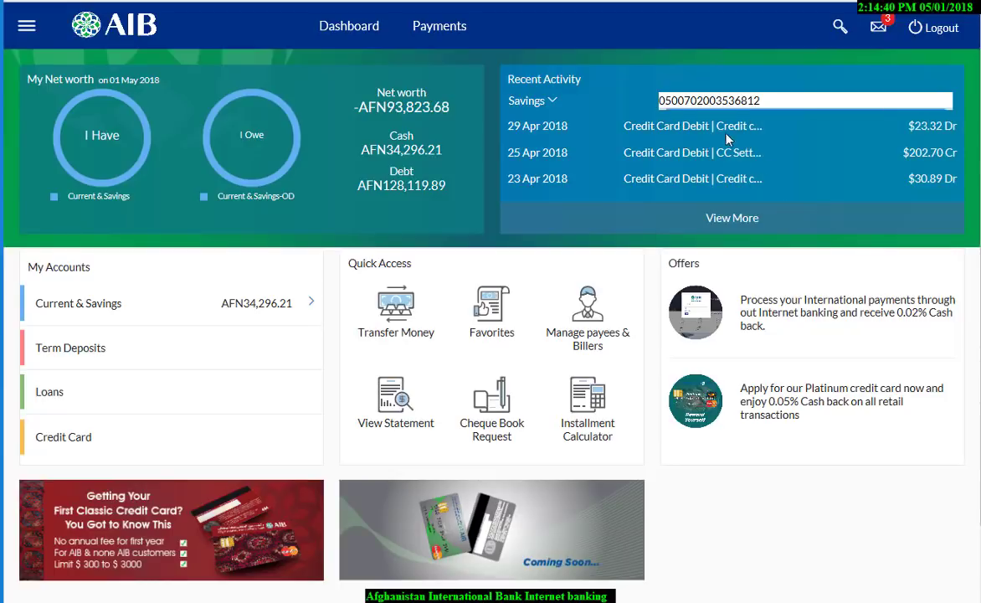
{"action": "left_click", "coordinate": [728, 219]}
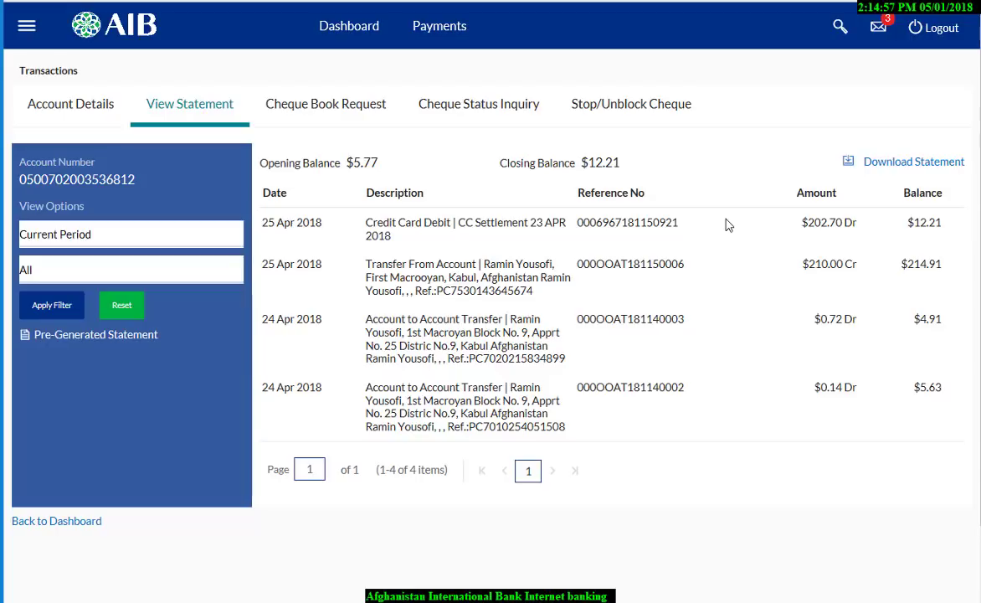
- Check download formats and set View Options to Select Date Range, starting April 2018
{"action": "left_click", "coordinate": [912, 167]}
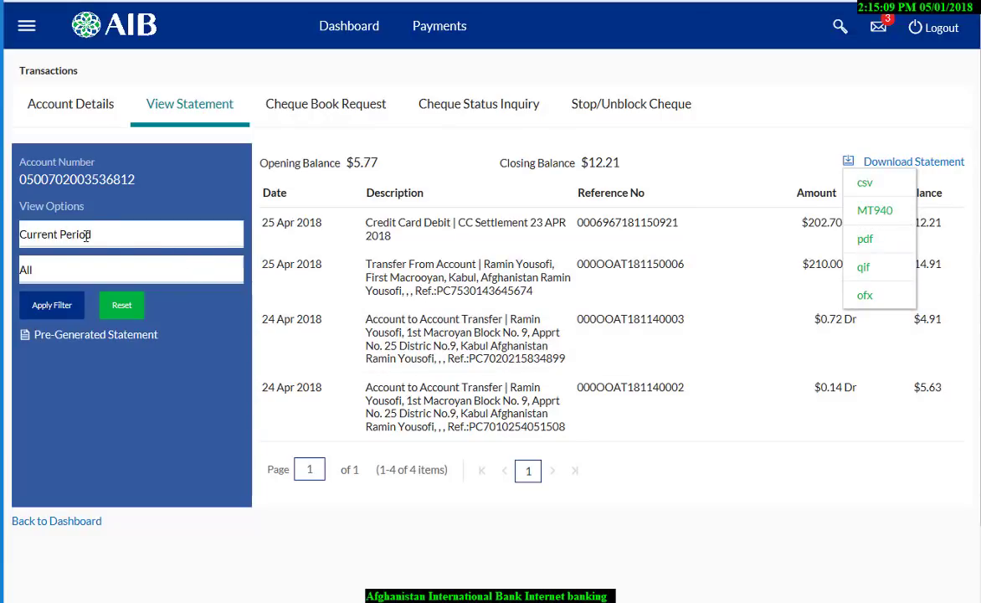
{"action": "left_click", "coordinate": [114, 235]}
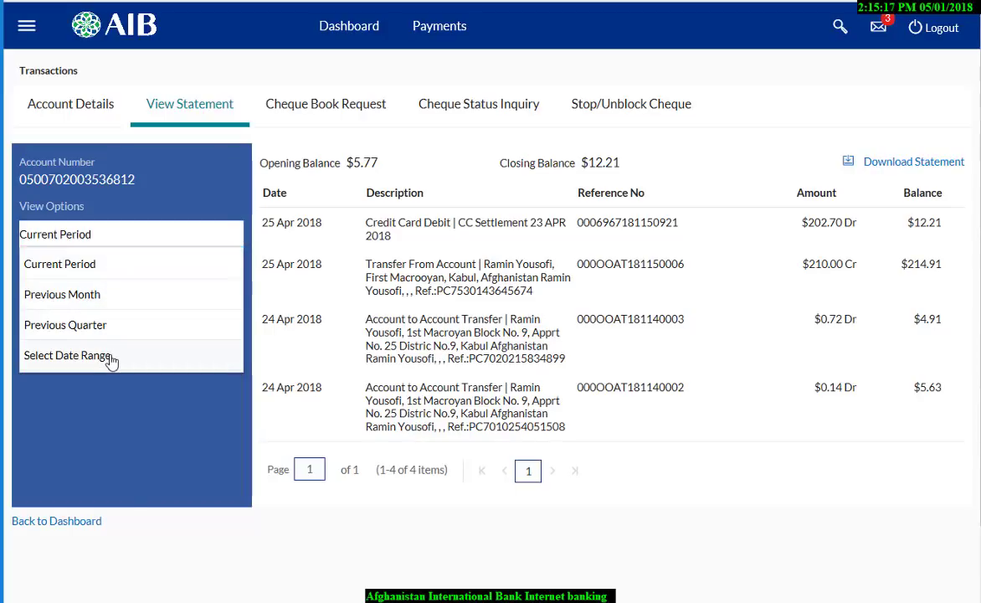
{"action": "left_click", "coordinate": [110, 360]}
{"action": "left_click", "coordinate": [102, 288]}
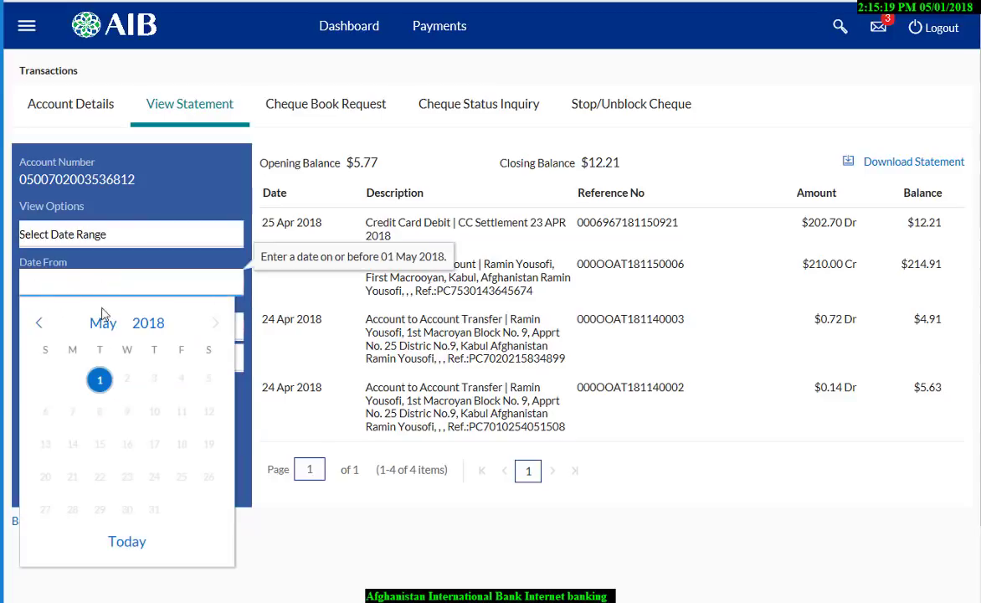
{"action": "left_click", "coordinate": [39, 326]}
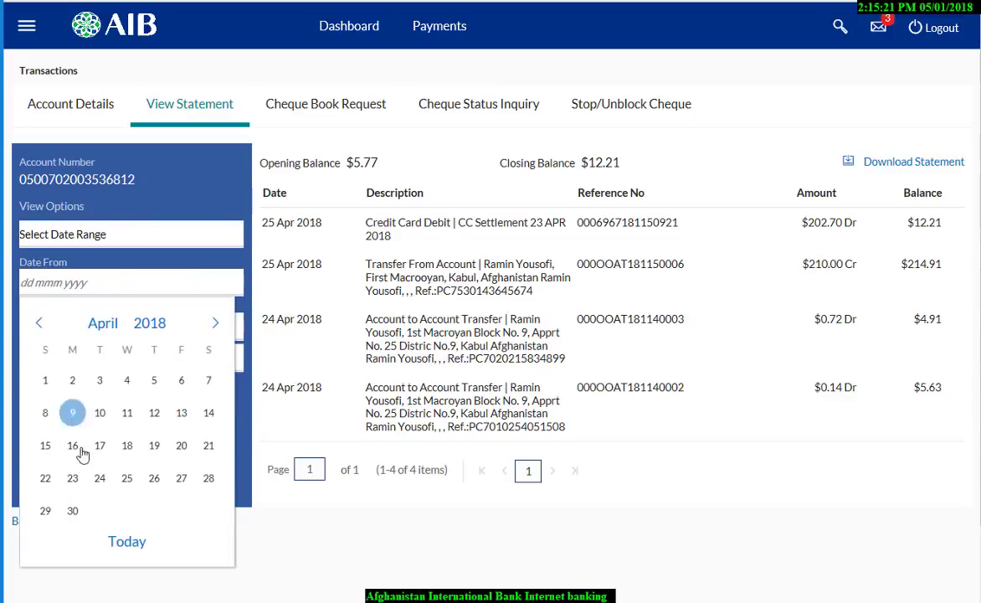
{"action": "left_click", "coordinate": [186, 241]}
{"action": "left_click", "coordinate": [197, 416]}
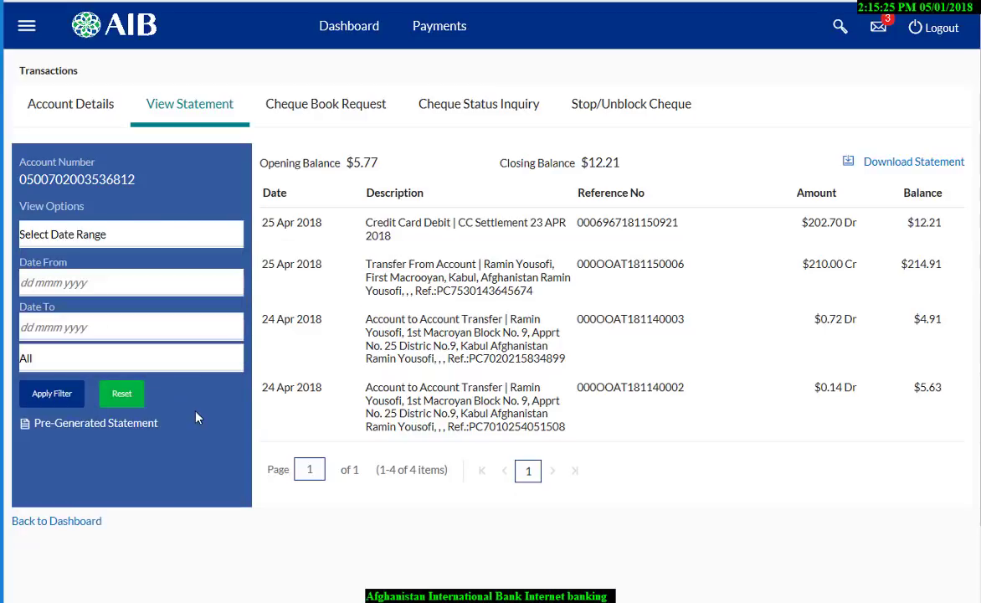
- Filter the statement to Debits Only and bring up the Pre-Generated Statement dialog
{"action": "left_click", "coordinate": [121, 366]}
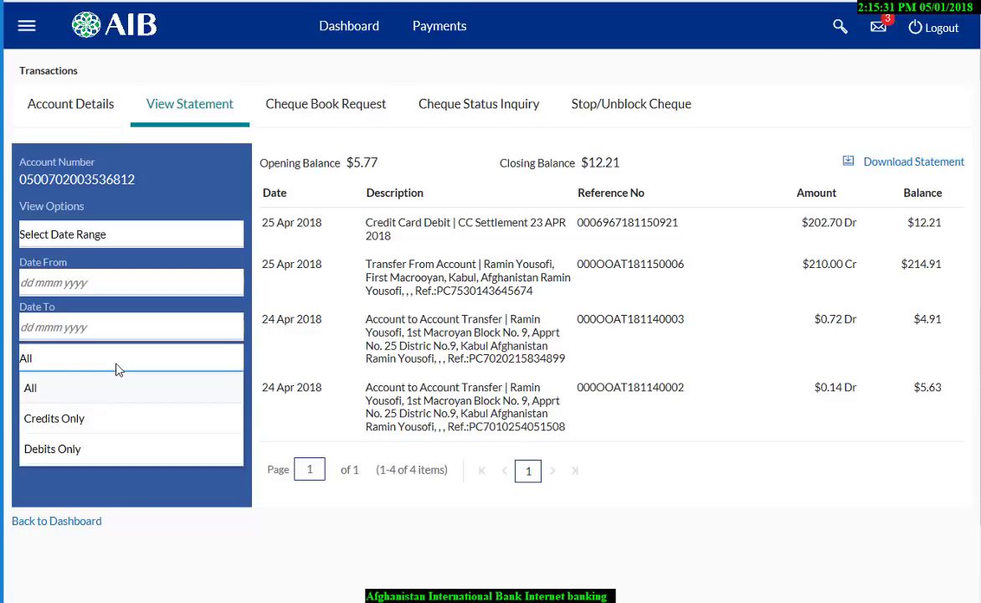
{"action": "left_click", "coordinate": [100, 452]}
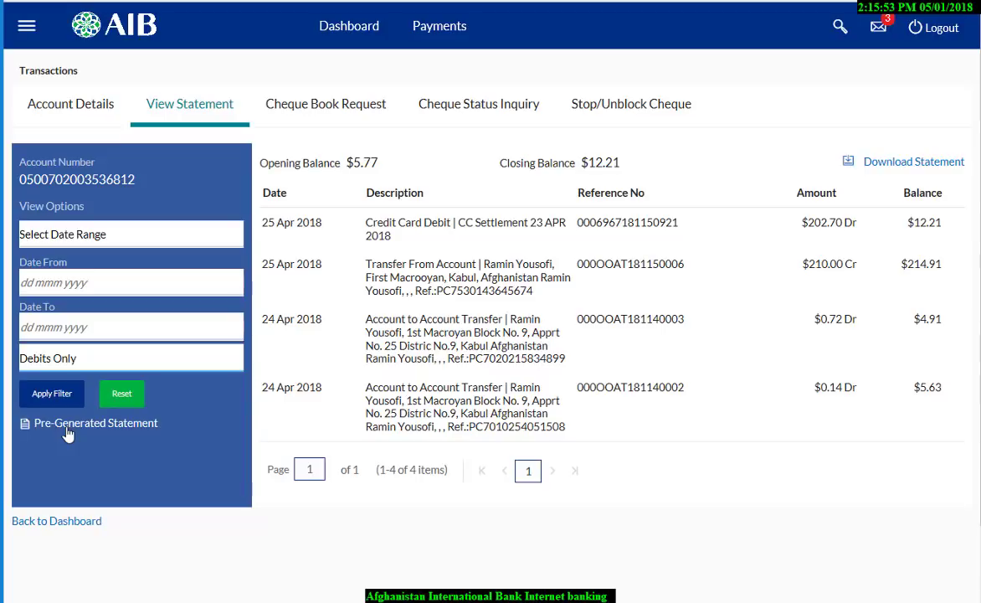
{"action": "left_click", "coordinate": [68, 433]}
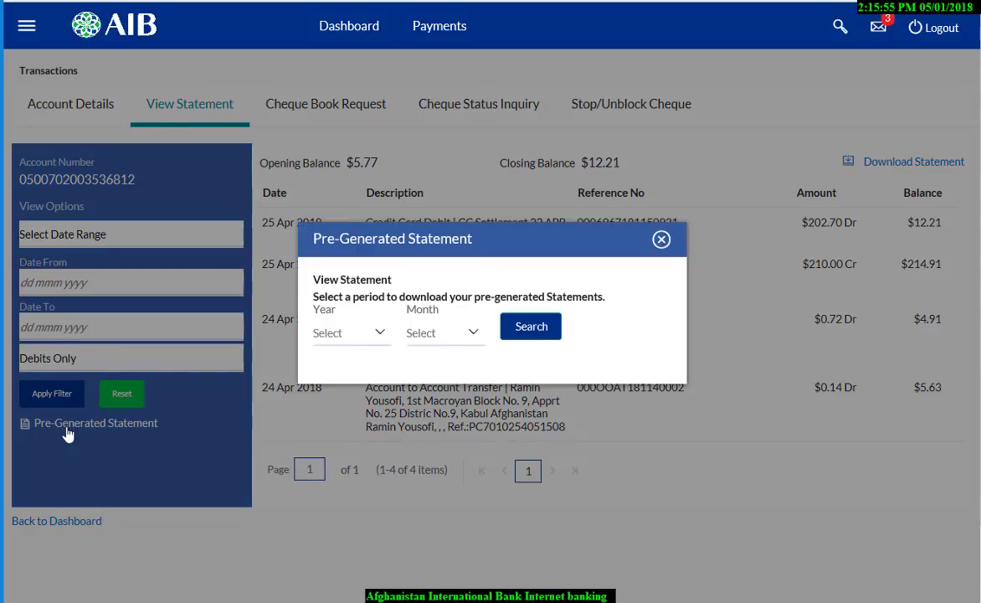
- Search pre-generated statements for 2018, All Months, then close the dialog and return to the dashboard
{"action": "left_click", "coordinate": [376, 334]}
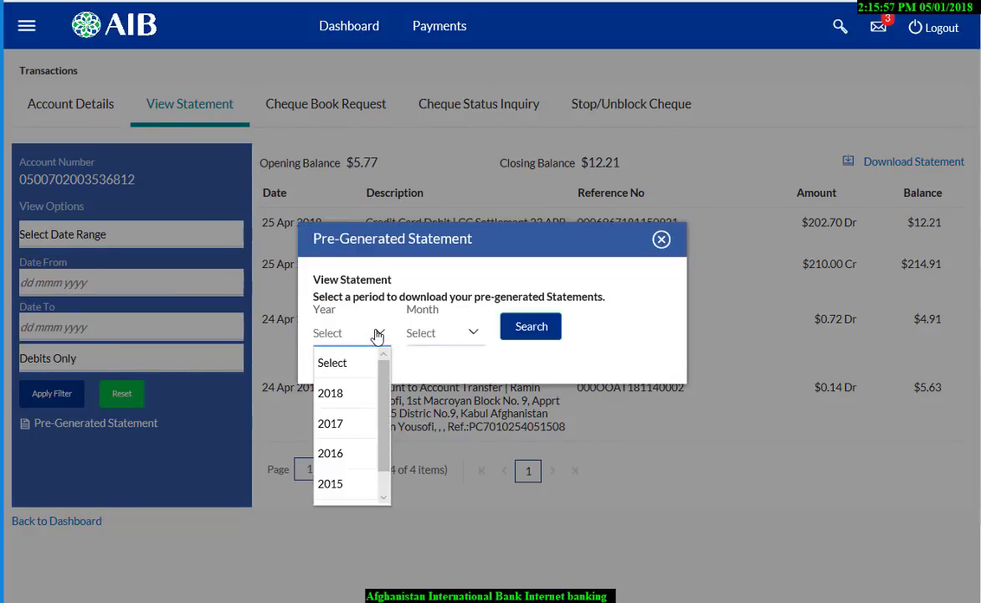
{"action": "left_click", "coordinate": [356, 394]}
{"action": "left_click", "coordinate": [455, 342]}
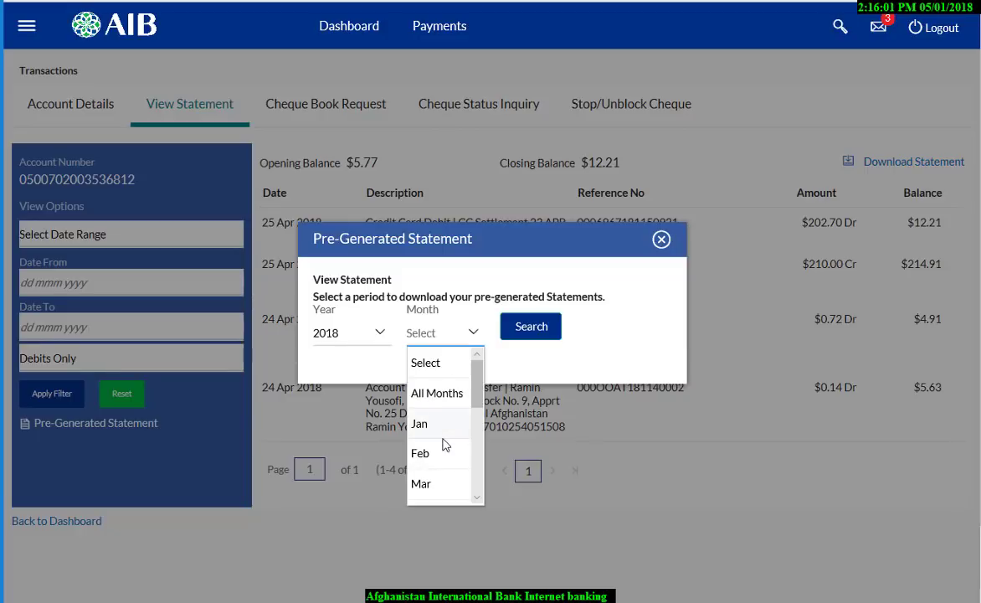
{"action": "left_click", "coordinate": [444, 399]}
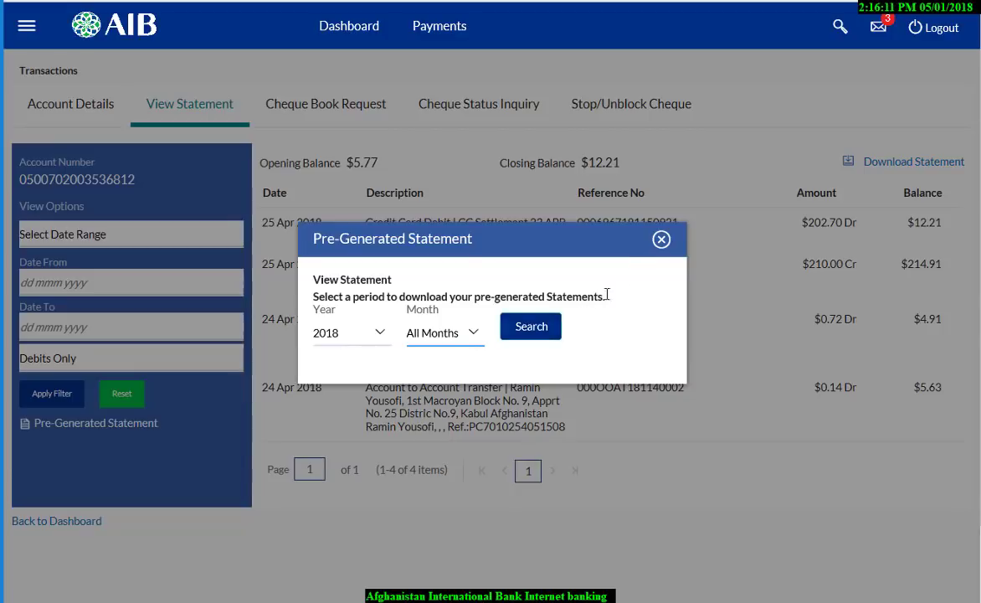
{"action": "left_click", "coordinate": [662, 239]}
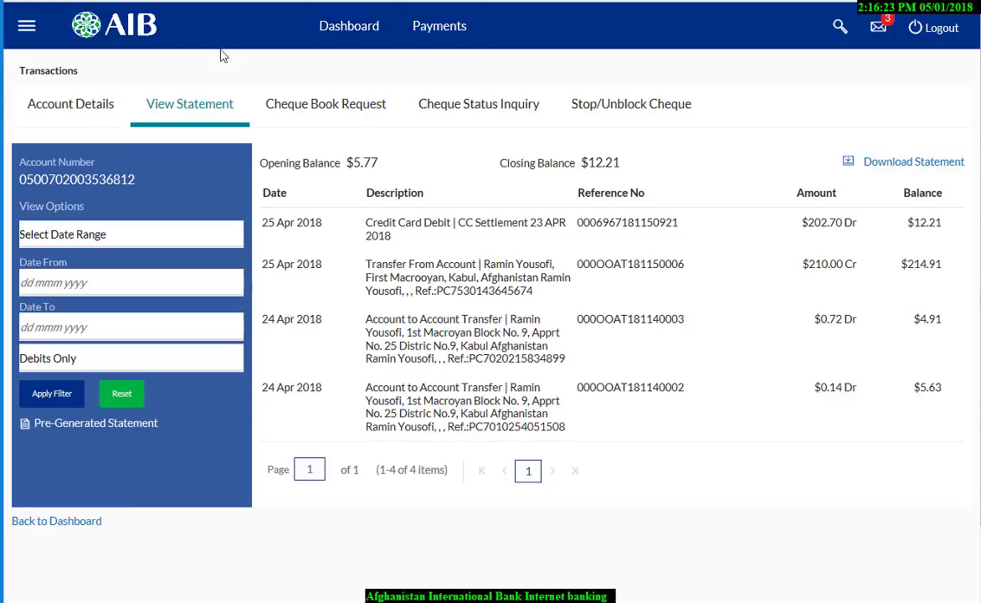
{"action": "left_click", "coordinate": [123, 25]}
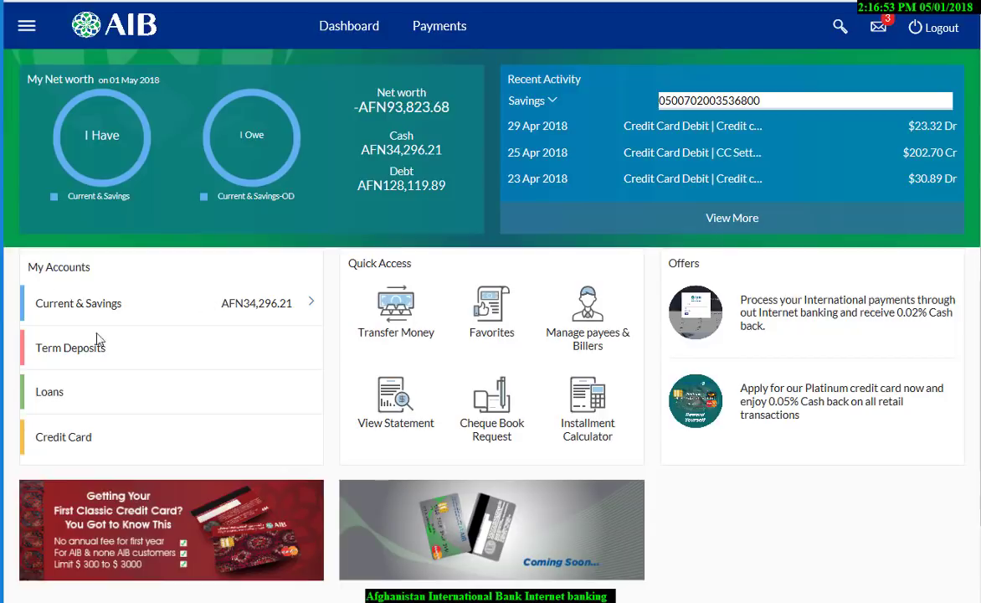
- Expand Current & Savings under My Accounts and show the first account's actions menu
{"action": "left_click", "coordinate": [312, 306]}
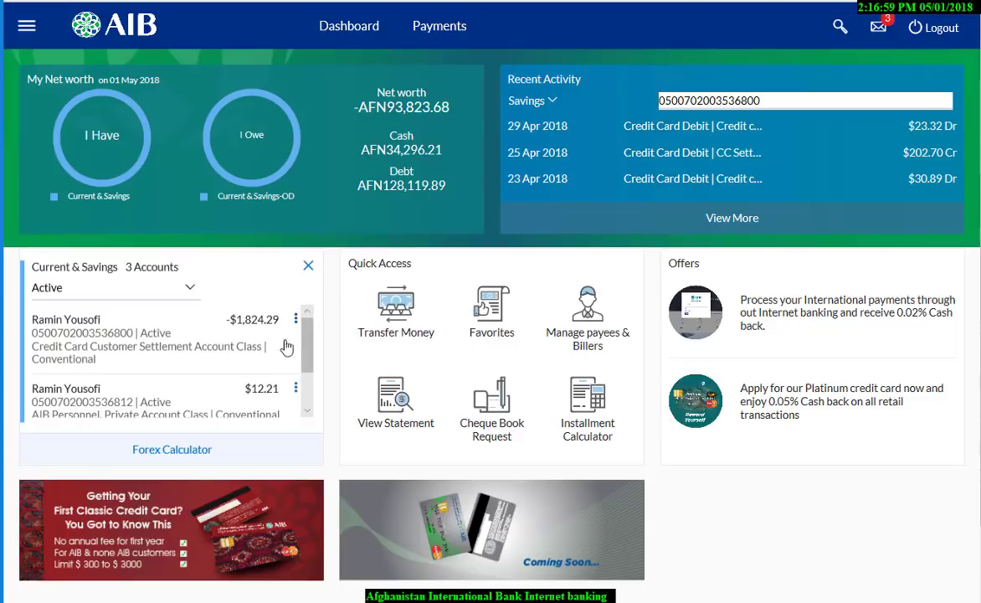
{"action": "mouse_move", "coordinate": [310, 339]}
{"action": "left_mouse_down"}
{"action": "mouse_move", "coordinate": [307, 398]}
{"action": "mouse_move", "coordinate": [308, 327]}
{"action": "mouse_move", "coordinate": [304, 406]}
{"action": "mouse_move", "coordinate": [306, 319]}
{"action": "left_mouse_up"}
{"action": "left_click", "coordinate": [297, 321]}
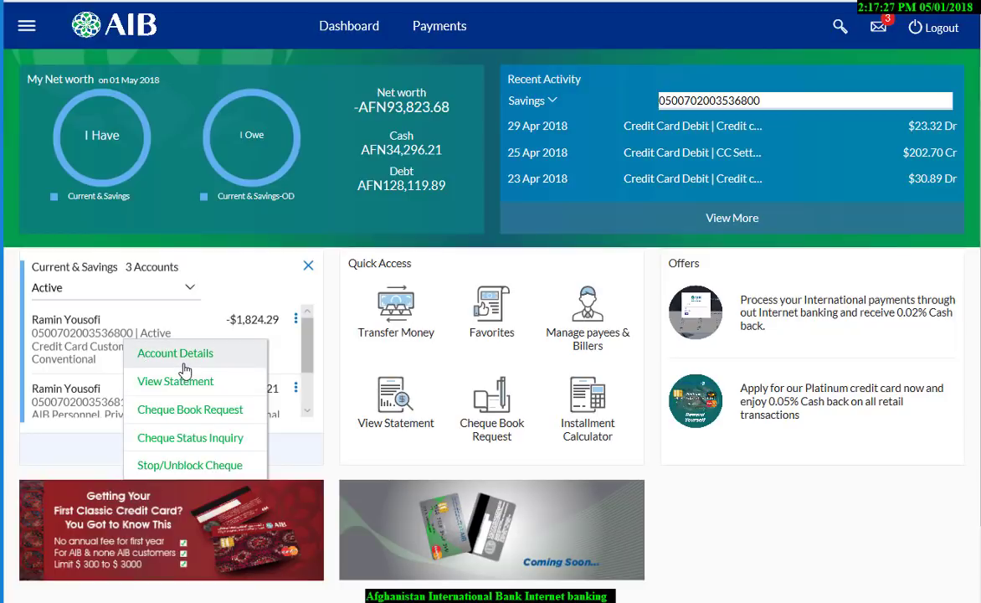
- Browse account details, statement, cheque book, cheque status and stop/unblock cheque pages, then return to Dashboard
{"action": "left_click", "coordinate": [185, 369]}
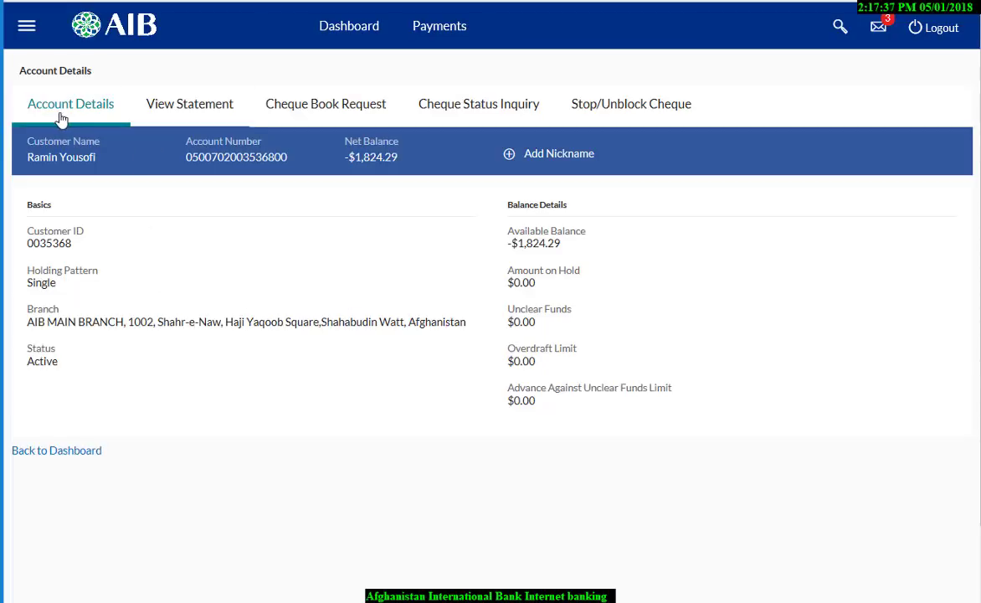
{"action": "left_click", "coordinate": [176, 112]}
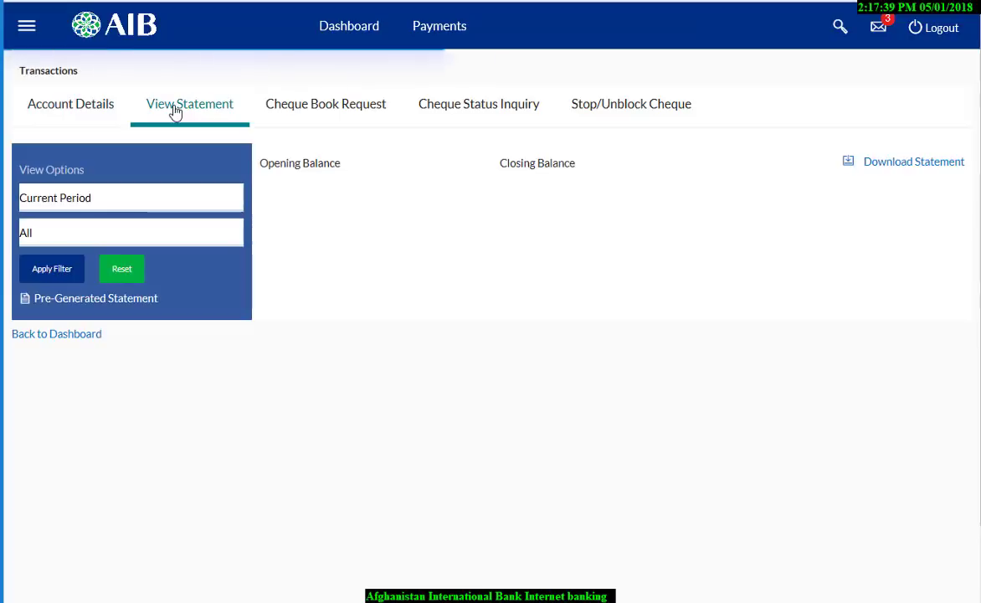
{"action": "left_click", "coordinate": [293, 117]}
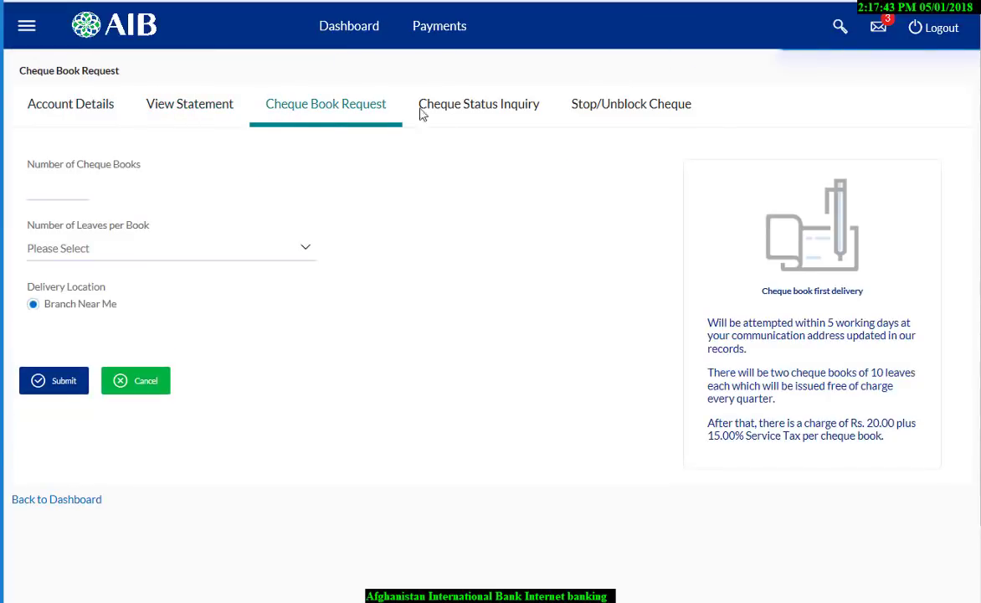
{"action": "left_click", "coordinate": [461, 107]}
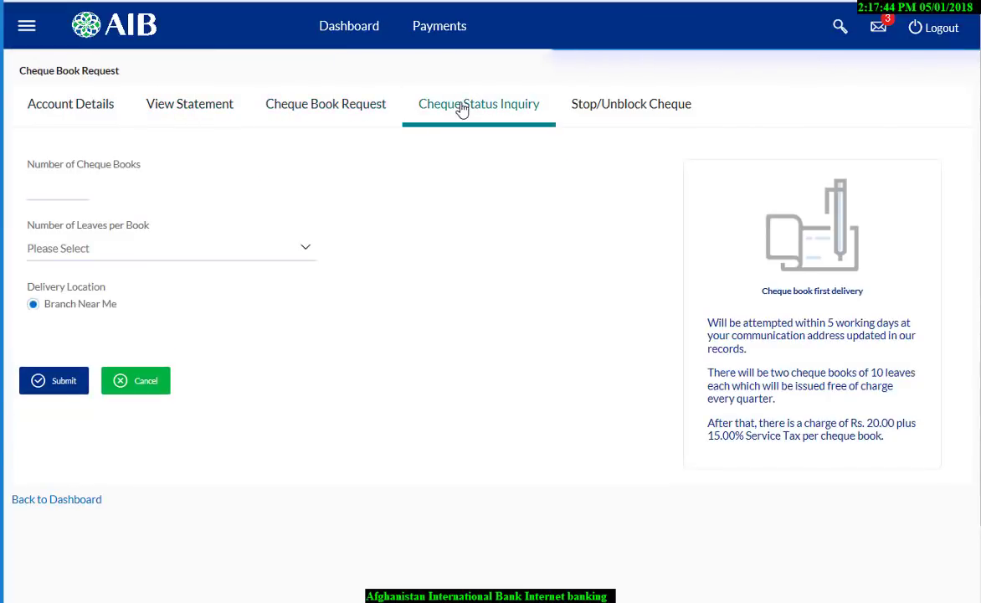
{"action": "left_click", "coordinate": [611, 122]}
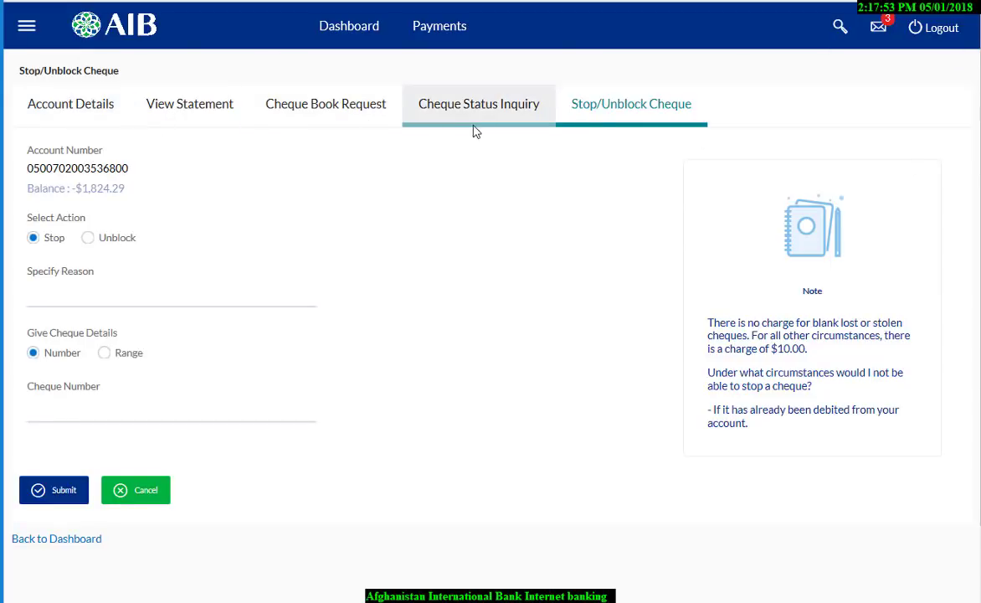
{"action": "left_click", "coordinate": [350, 34]}
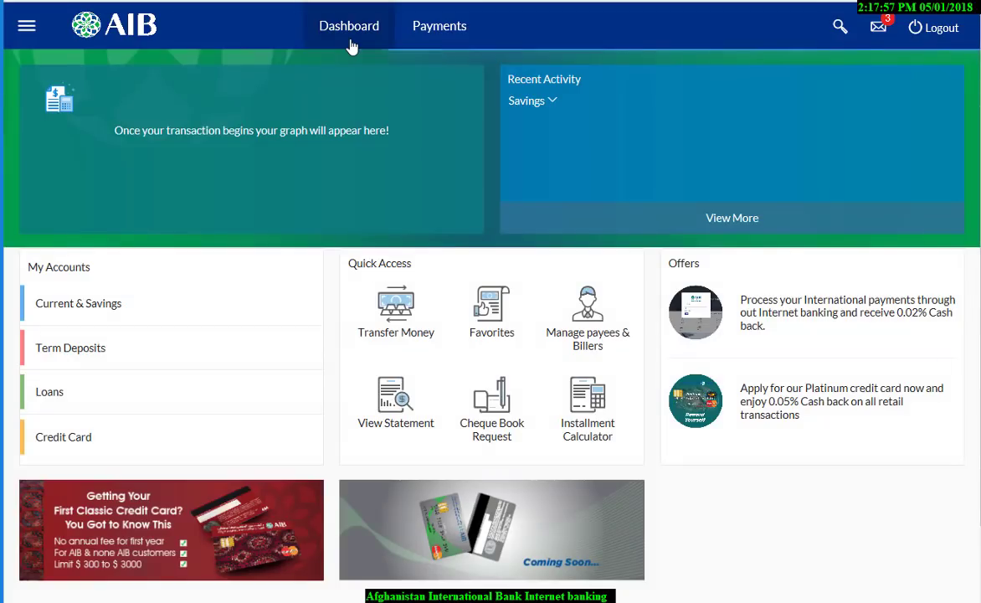
- Open the Installment Calculator from the dashboard's Quick Access section
{"action": "scroll", "coordinate": [356, 269], "scroll_direction": "down", "scroll_amount": 1}
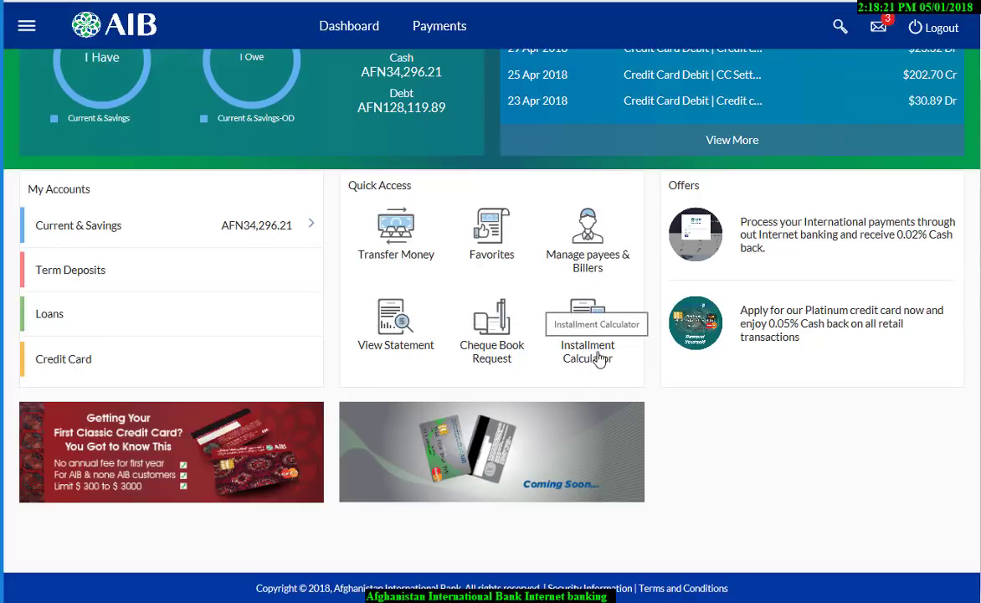
{"action": "left_click", "coordinate": [596, 349]}
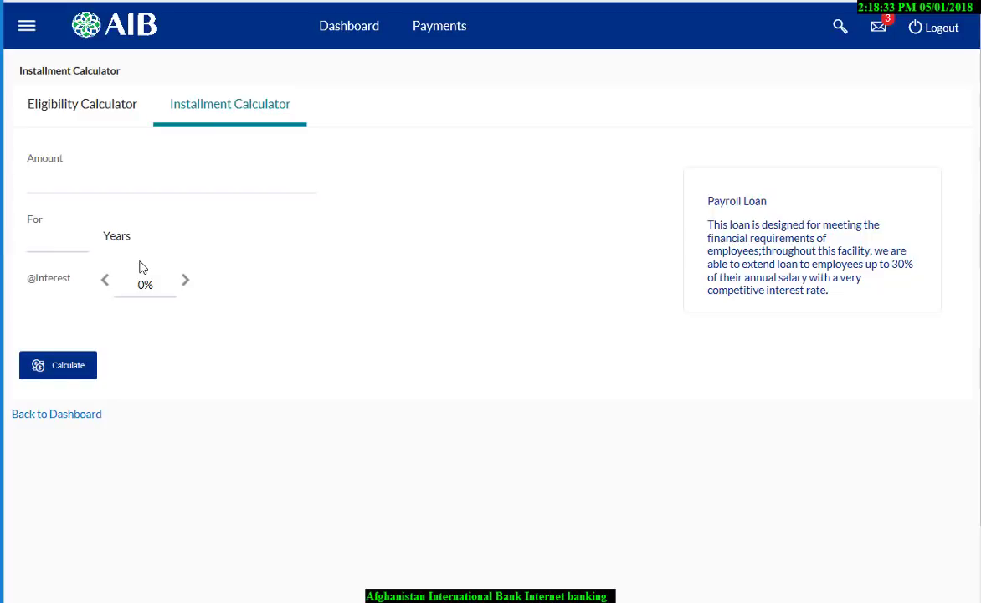
- Try the Amount and For (Years) fields, then go back to the dashboard via the AIB logo
{"action": "left_click", "coordinate": [92, 180]}
{"action": "left_click", "coordinate": [77, 242]}
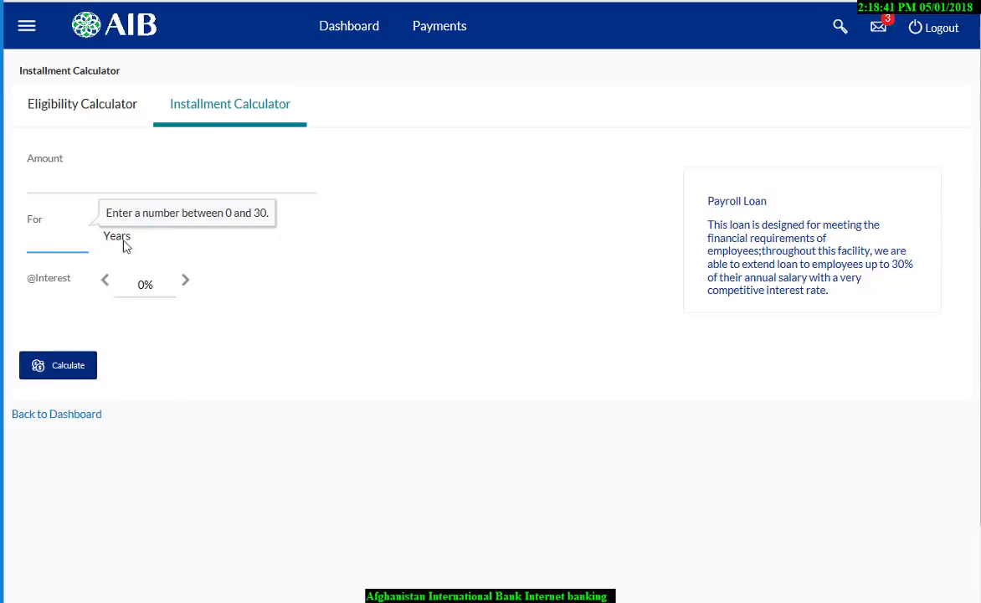
{"action": "left_click", "coordinate": [124, 36]}
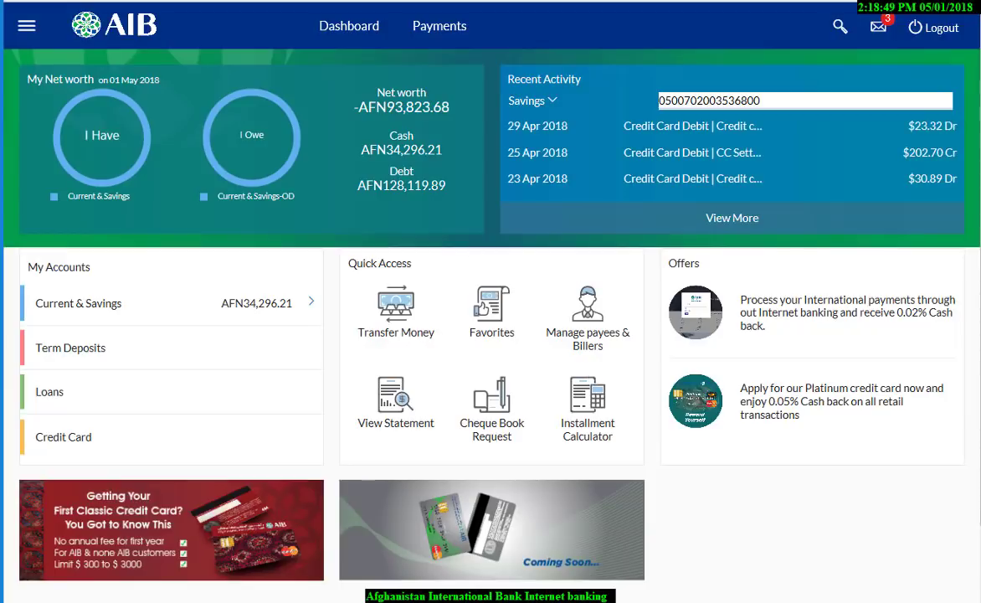
- Open View Statement under Accounts > Current and Savings to reach the account selection prompt
{"action": "left_click", "coordinate": [25, 31]}
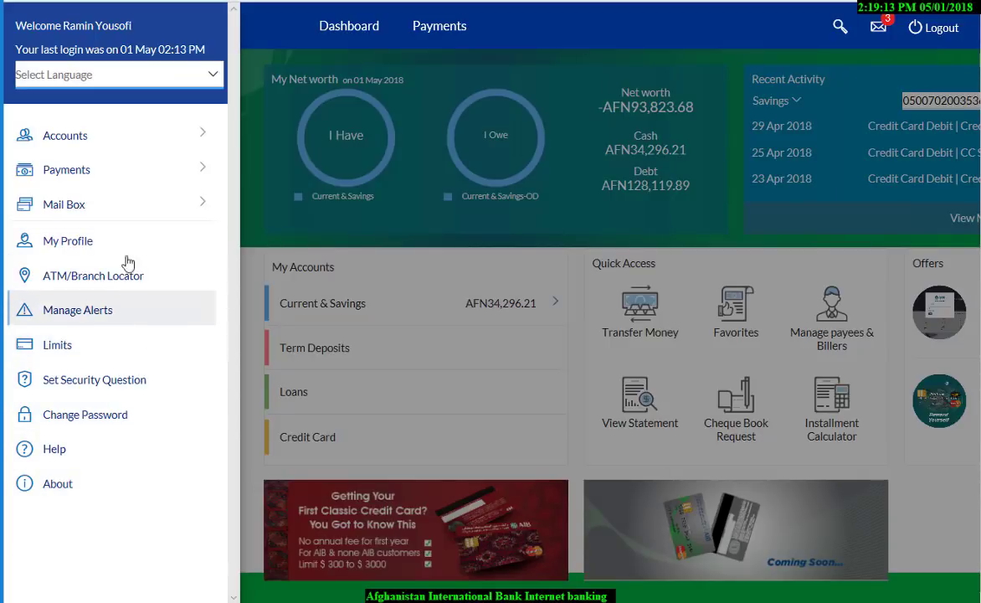
{"action": "left_click", "coordinate": [198, 141]}
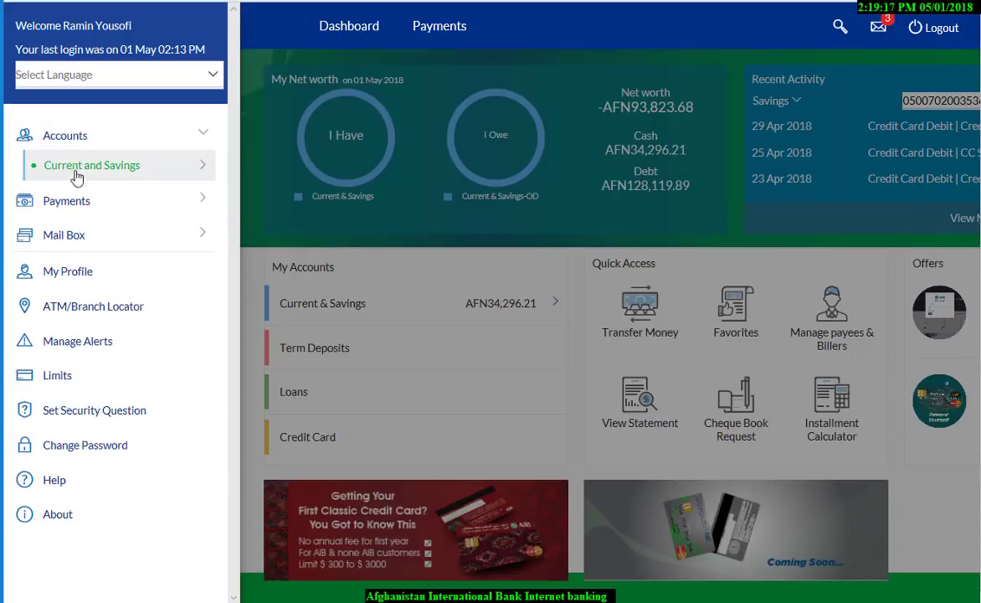
{"action": "left_click", "coordinate": [201, 171]}
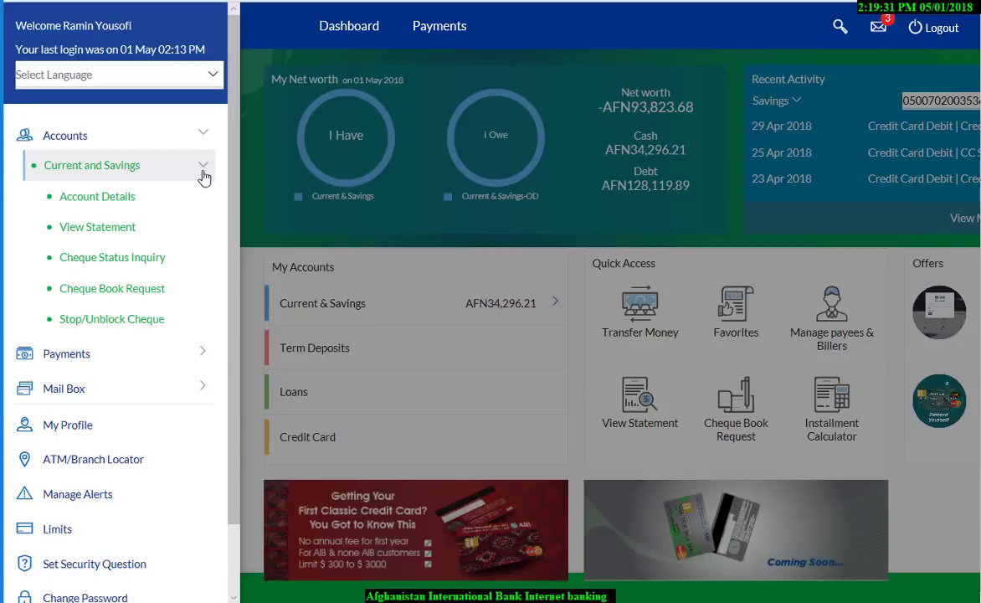
{"action": "left_click", "coordinate": [130, 240]}
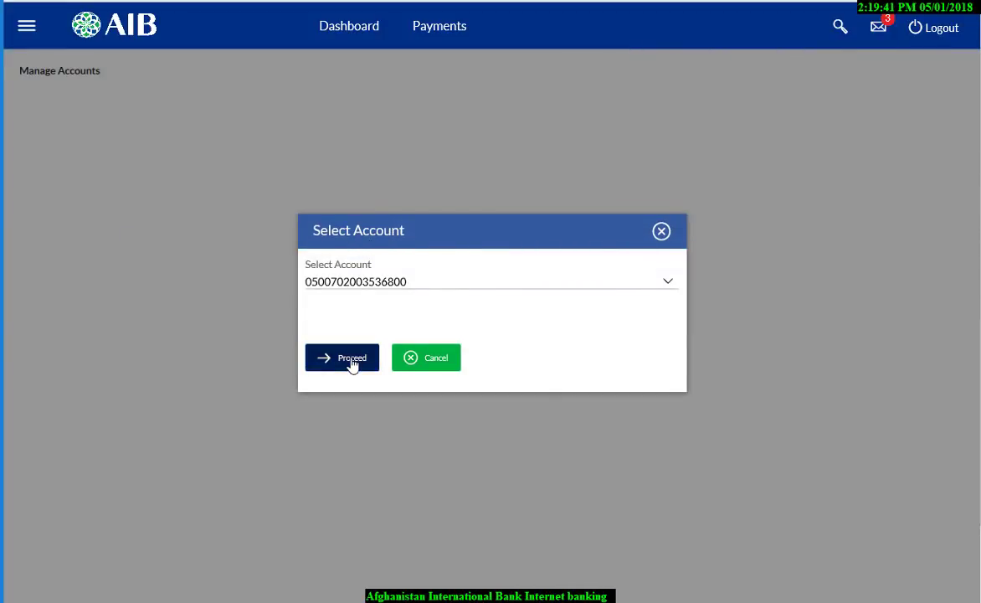
- Load the second current and savings account's statement, keeping the current period
{"action": "left_click", "coordinate": [666, 283]}
{"action": "left_click_drag", "start_coordinate": [673, 299], "coordinate": [670, 368]}
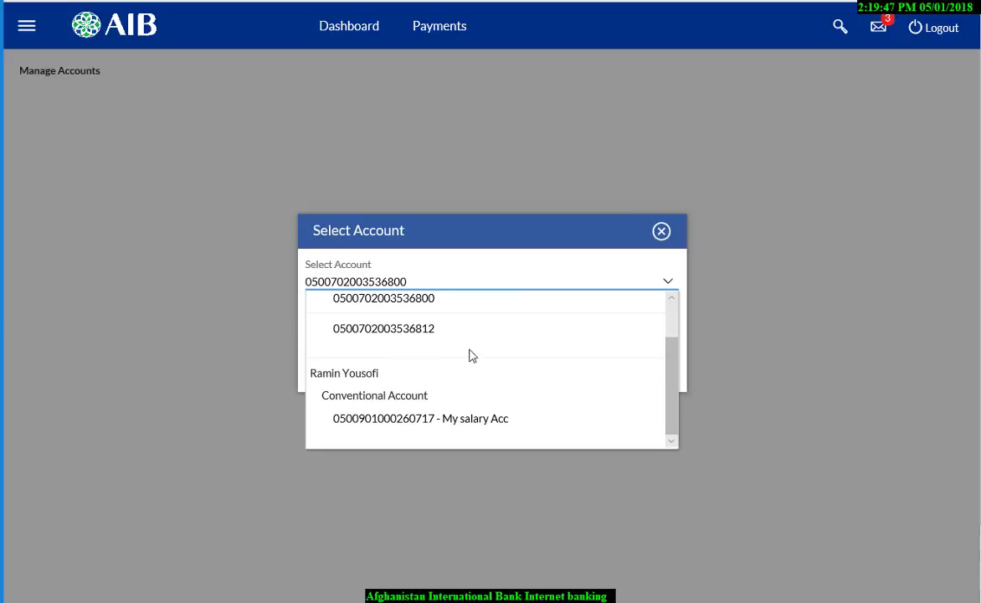
{"action": "left_click", "coordinate": [452, 330]}
{"action": "left_click", "coordinate": [365, 367]}
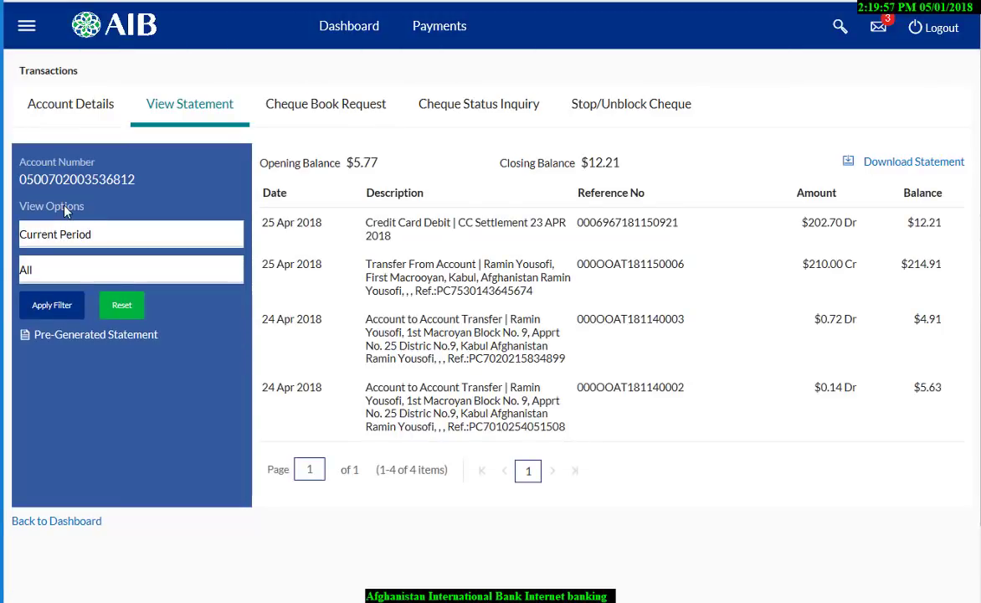
{"action": "left_click", "coordinate": [93, 241]}
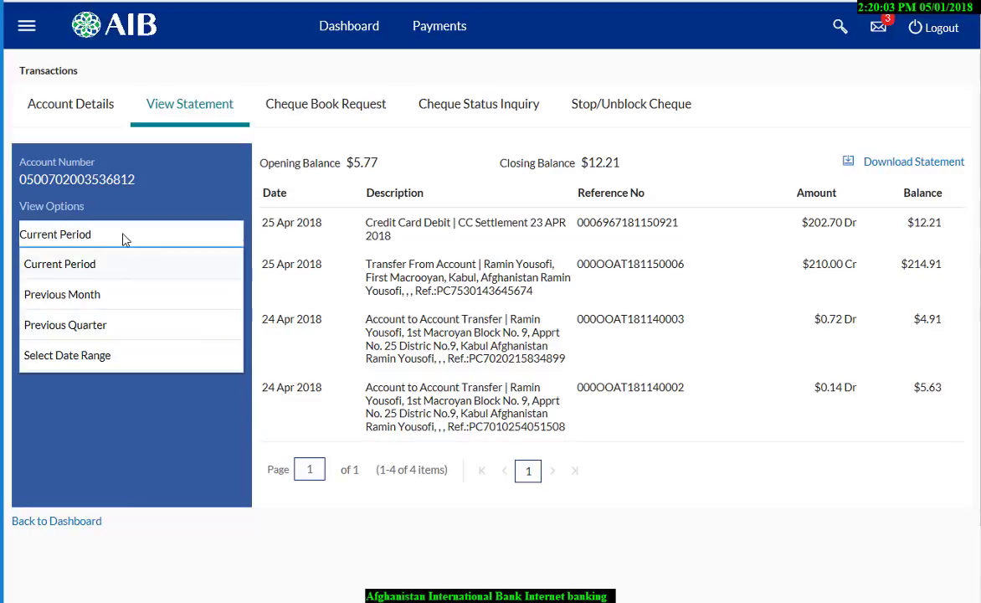
{"action": "left_click", "coordinate": [124, 240]}
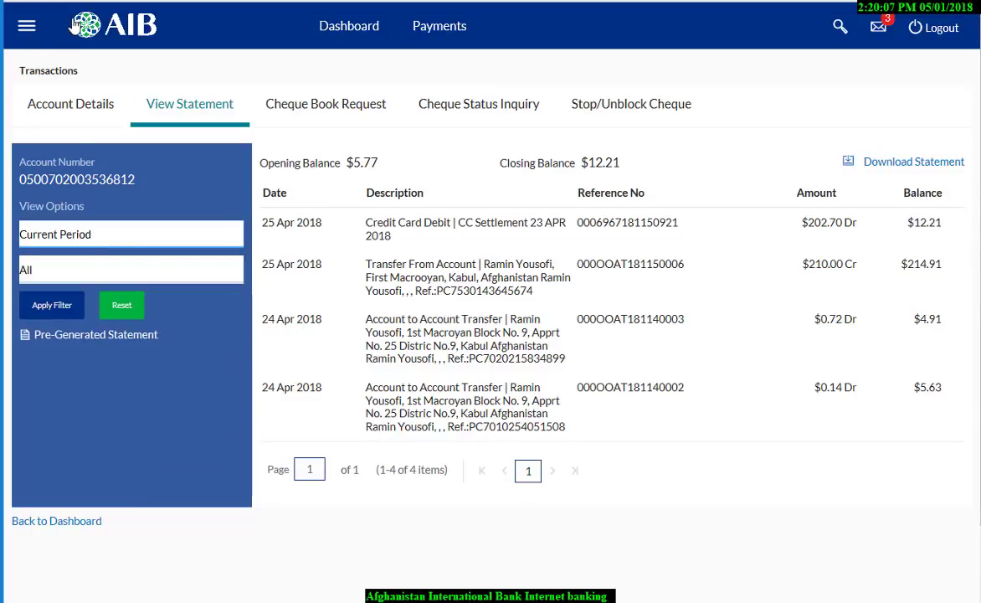
{"action": "left_click", "coordinate": [27, 37]}
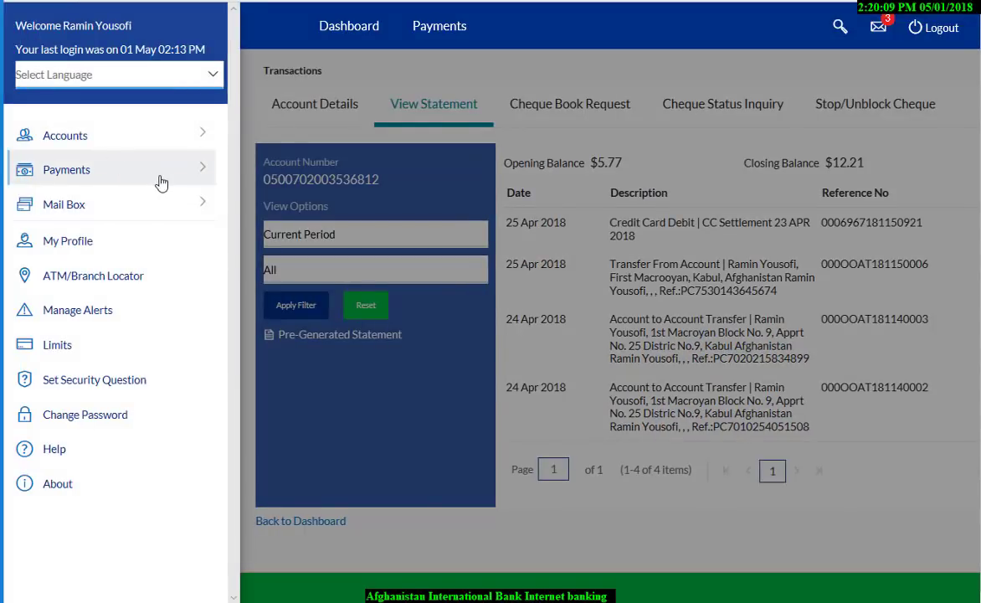
- Open Manage Payees & Billers from the Payments section of the side menu
{"action": "left_click", "coordinate": [195, 174]}
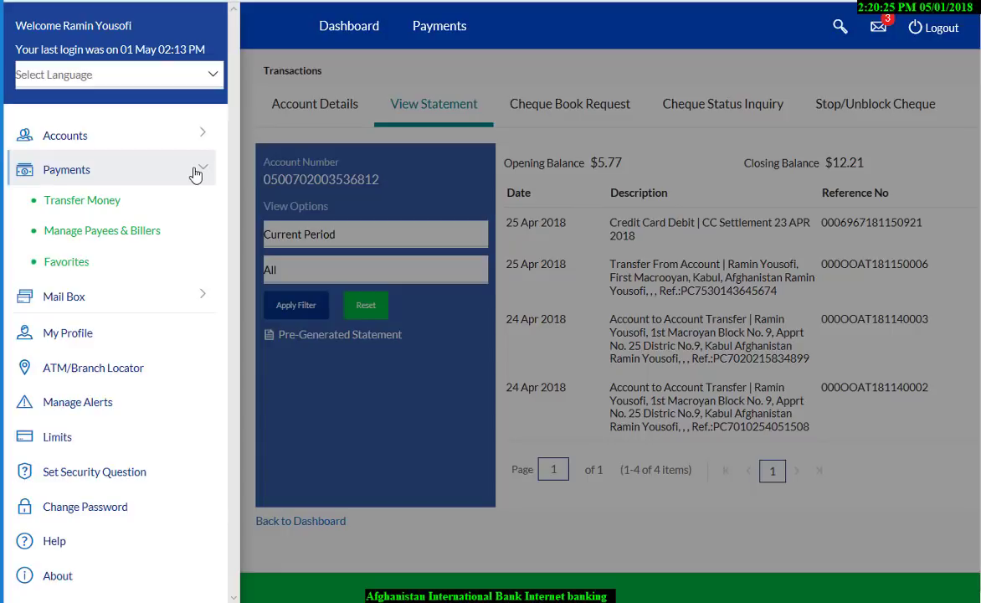
{"action": "left_click", "coordinate": [131, 241]}
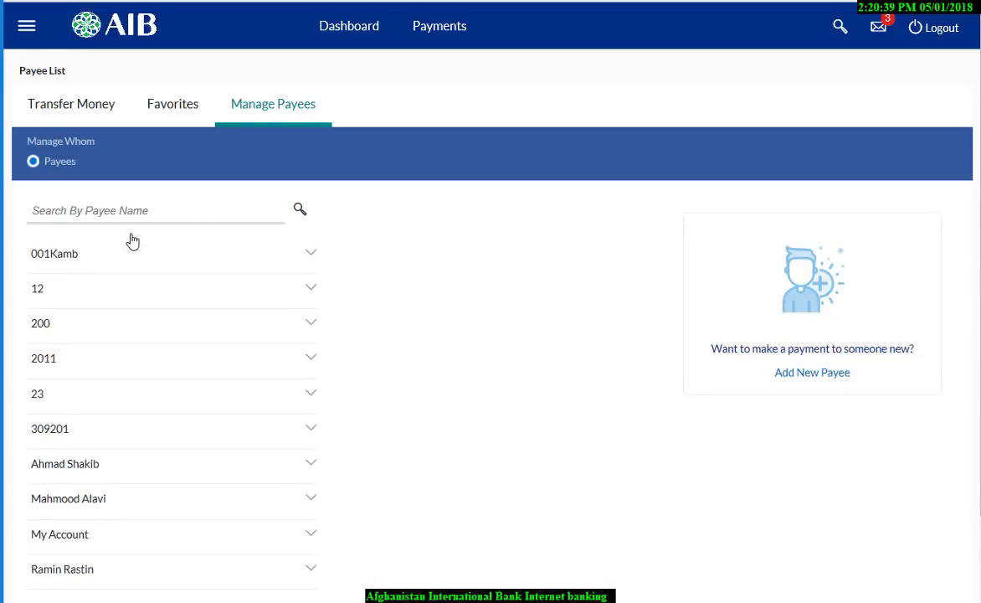
- From the dashboard, inspect the first payee's and payee 12's accounts, then start adding a new payee
{"action": "left_click", "coordinate": [139, 33]}
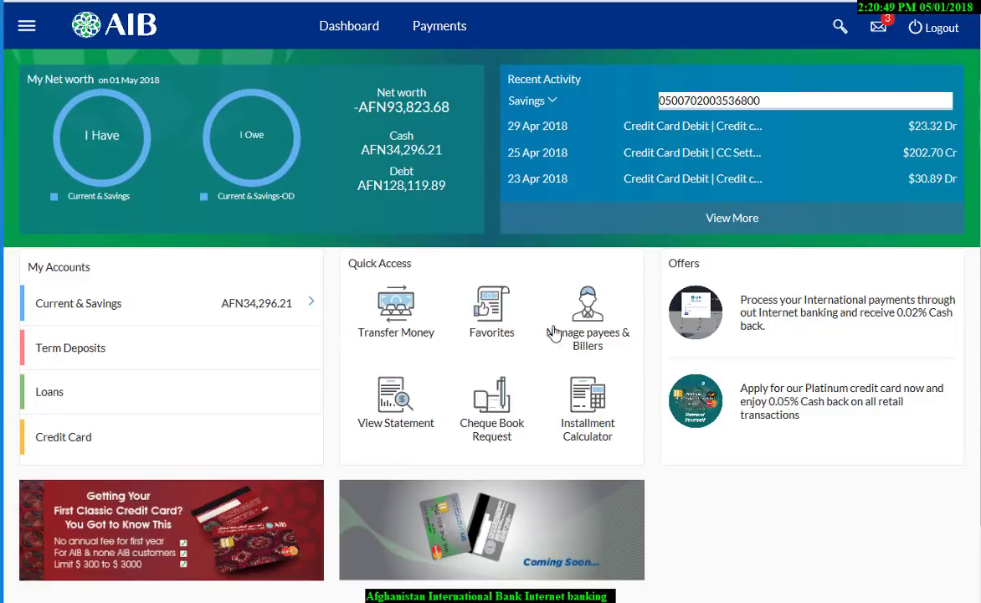
{"action": "left_click", "coordinate": [594, 322]}
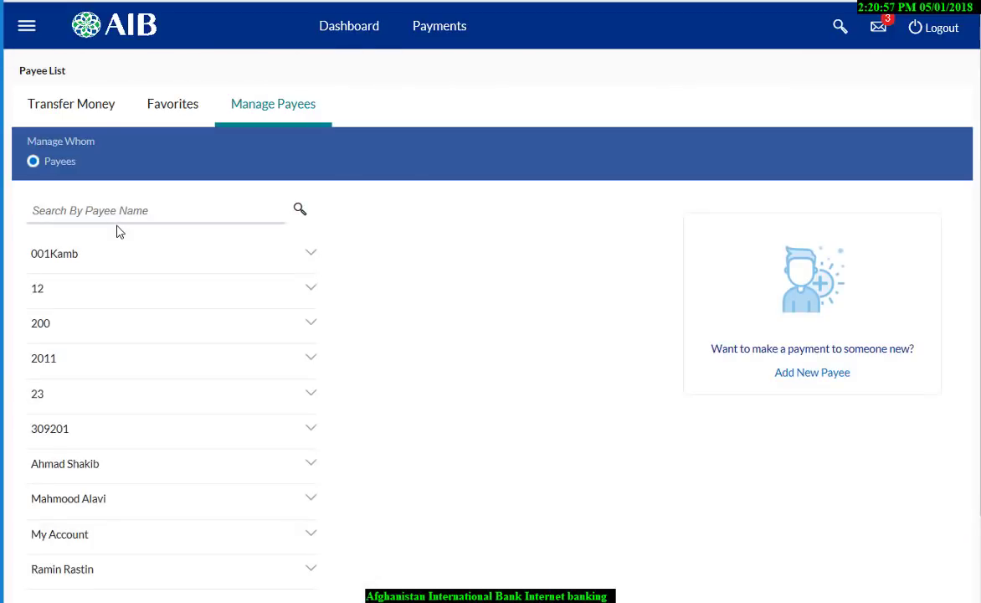
{"action": "scroll", "coordinate": [60, 300], "scroll_direction": "down", "scroll_amount": 1}
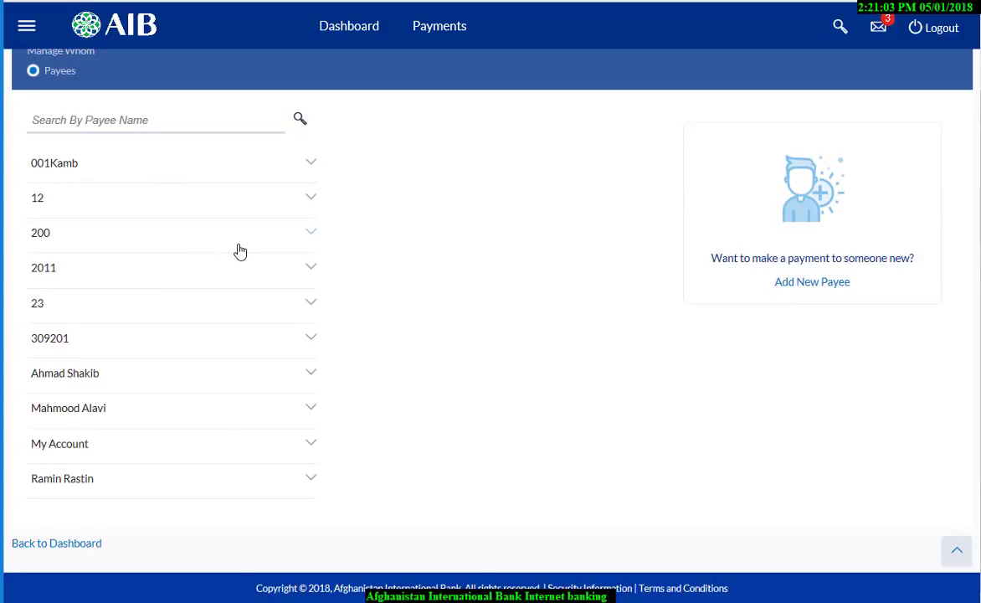
{"action": "left_click", "coordinate": [317, 168]}
{"action": "left_click", "coordinate": [313, 166]}
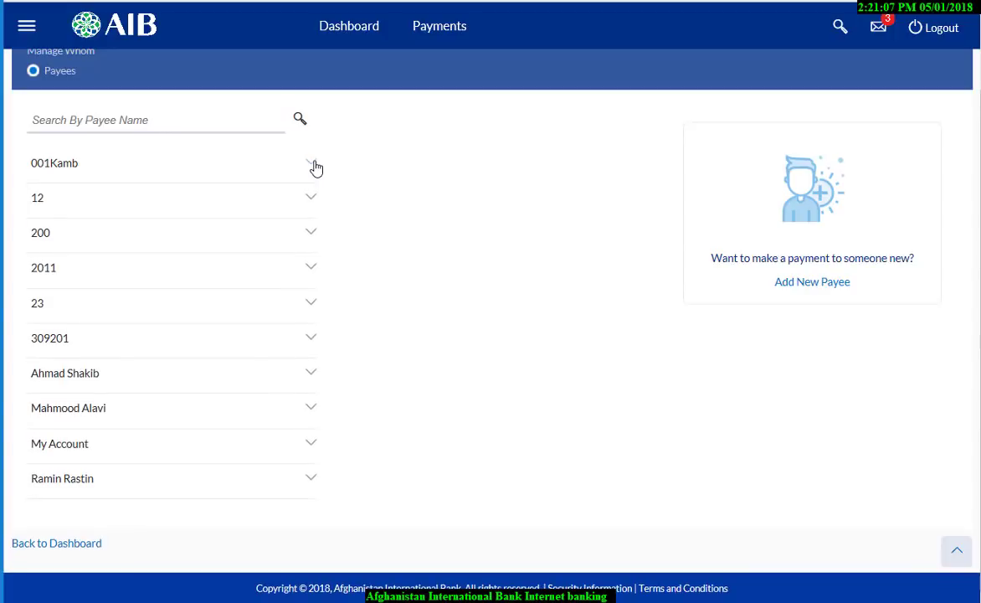
{"action": "left_click", "coordinate": [309, 209]}
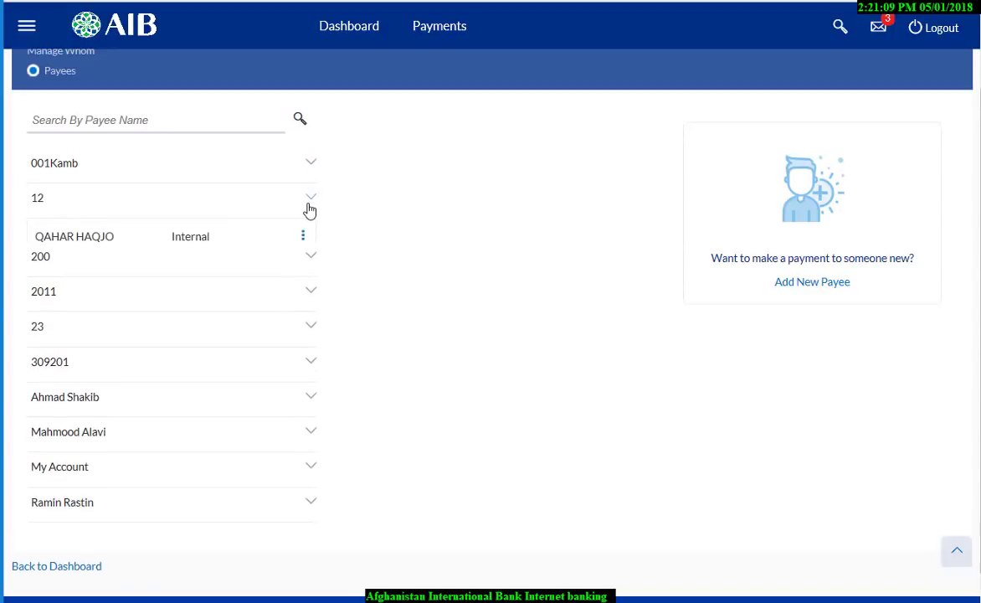
{"action": "left_click", "coordinate": [309, 209]}
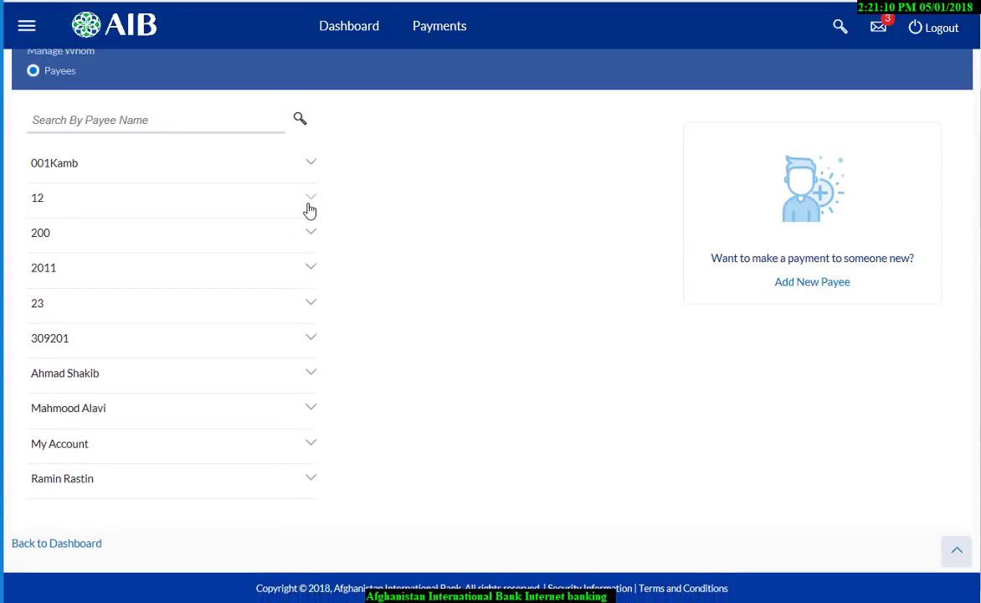
{"action": "left_click", "coordinate": [801, 285]}
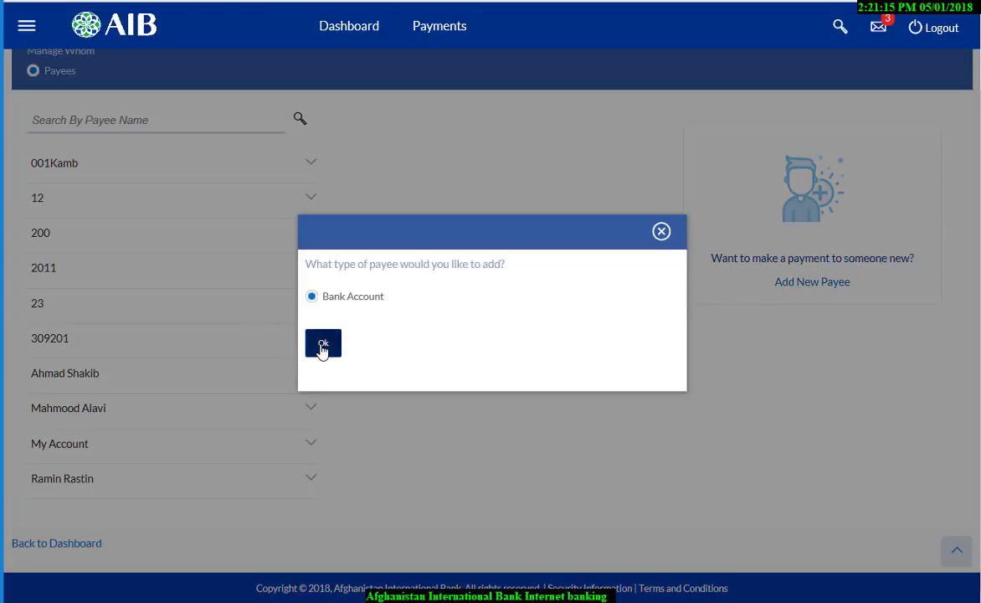
- Create a bank-account payee named 'Internal Transfer' and enter its corrected 19-digit account number
{"action": "left_click", "coordinate": [322, 345]}
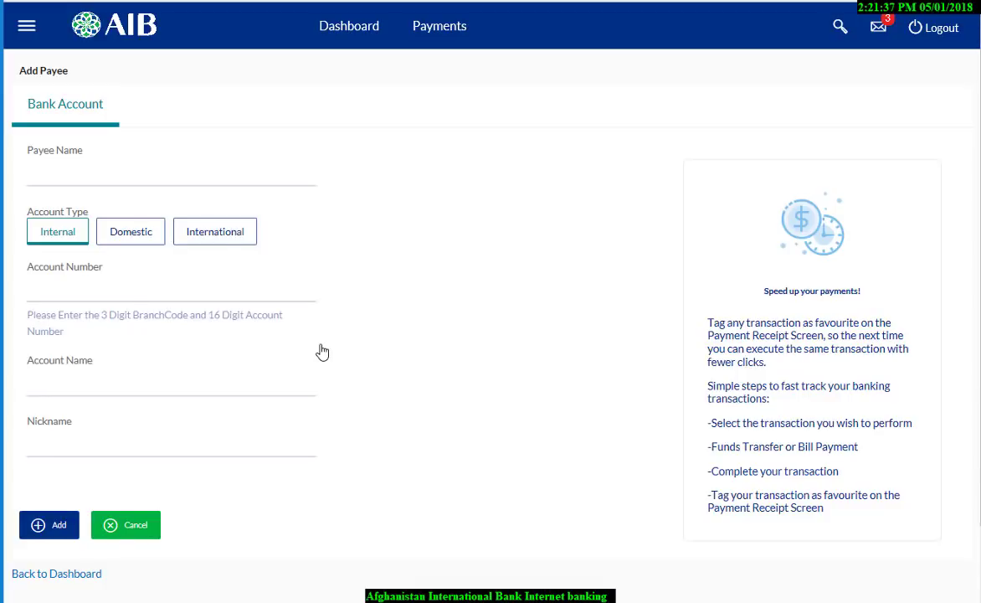
{"action": "left_click", "coordinate": [51, 176]}
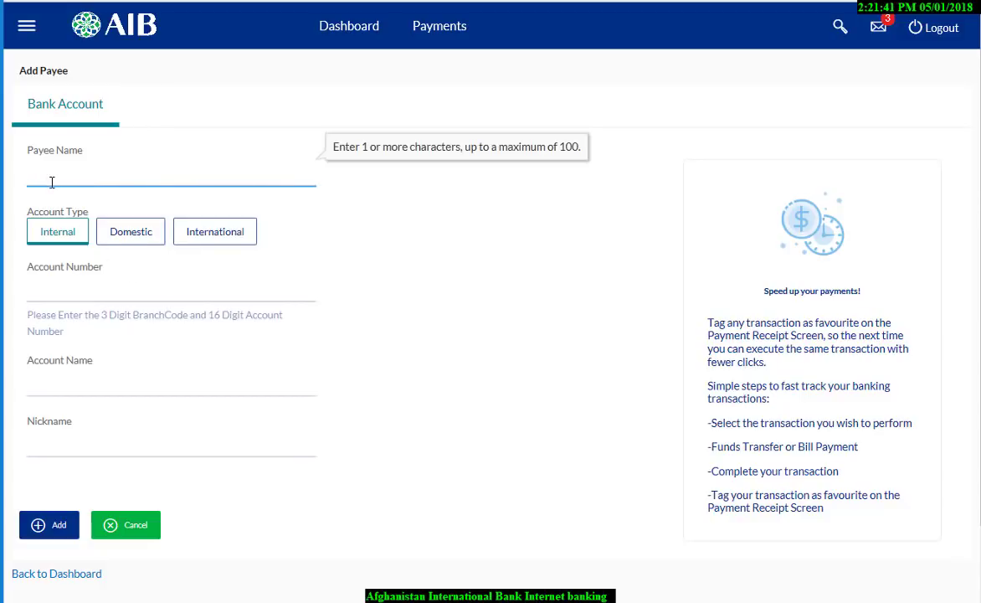
{"action": "type", "text": "Internal Transfer"}
{"action": "left_click", "coordinate": [72, 285]}
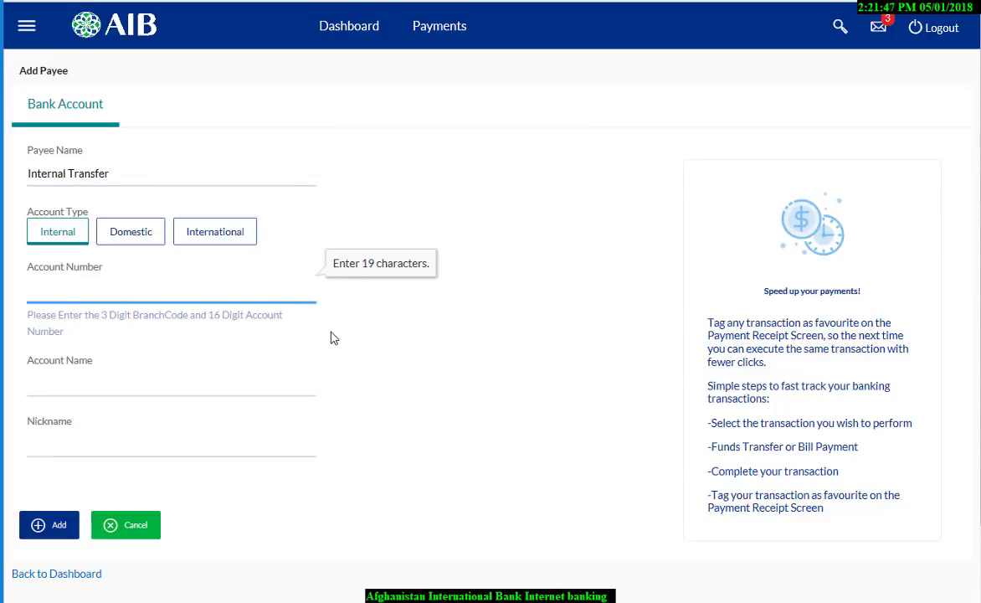
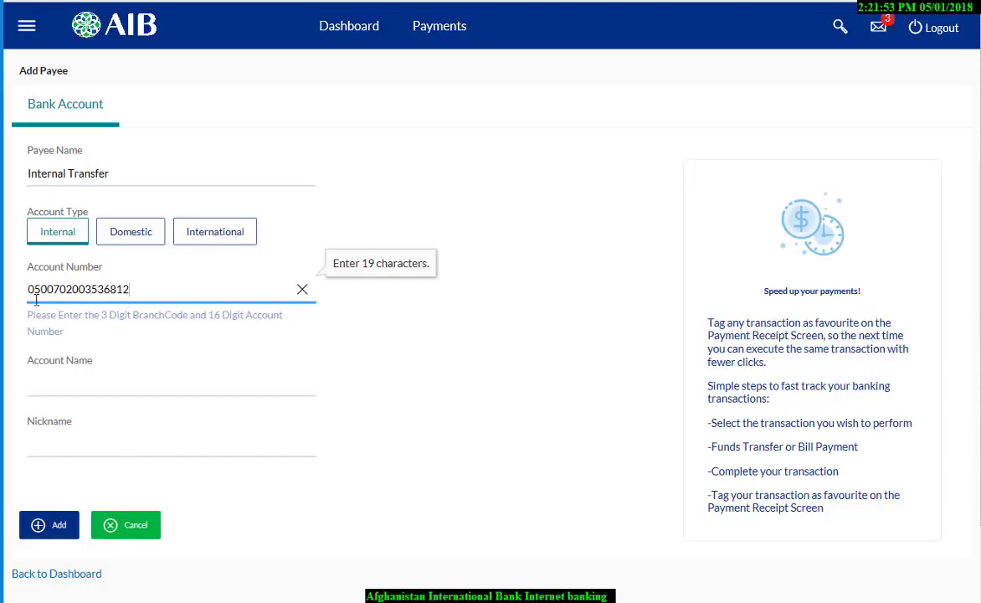
{"action": "left_click", "coordinate": [25, 271]}
{"action": "left_click", "coordinate": [28, 289]}
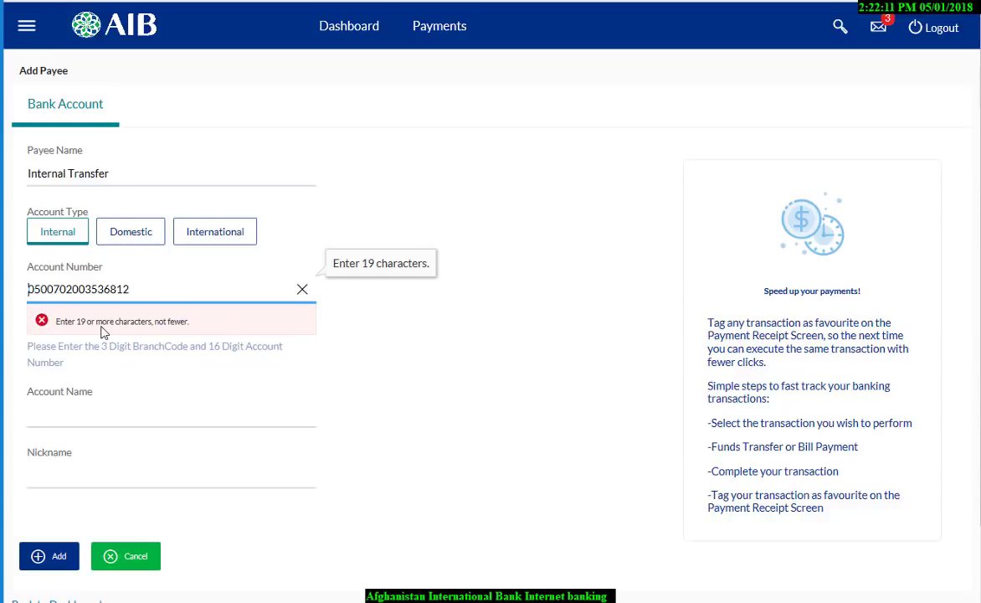
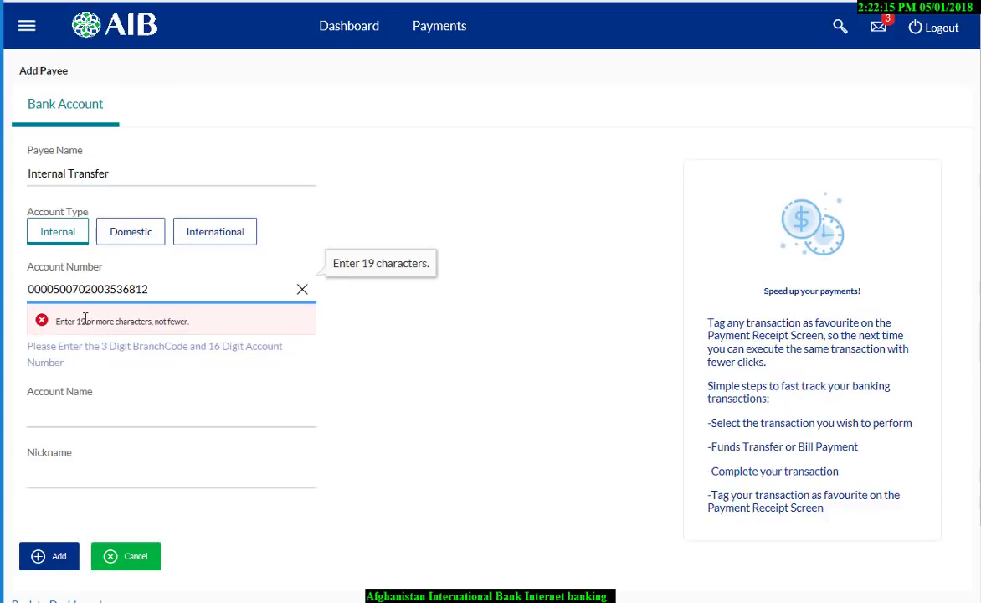
{"action": "left_click", "coordinate": [341, 389]}
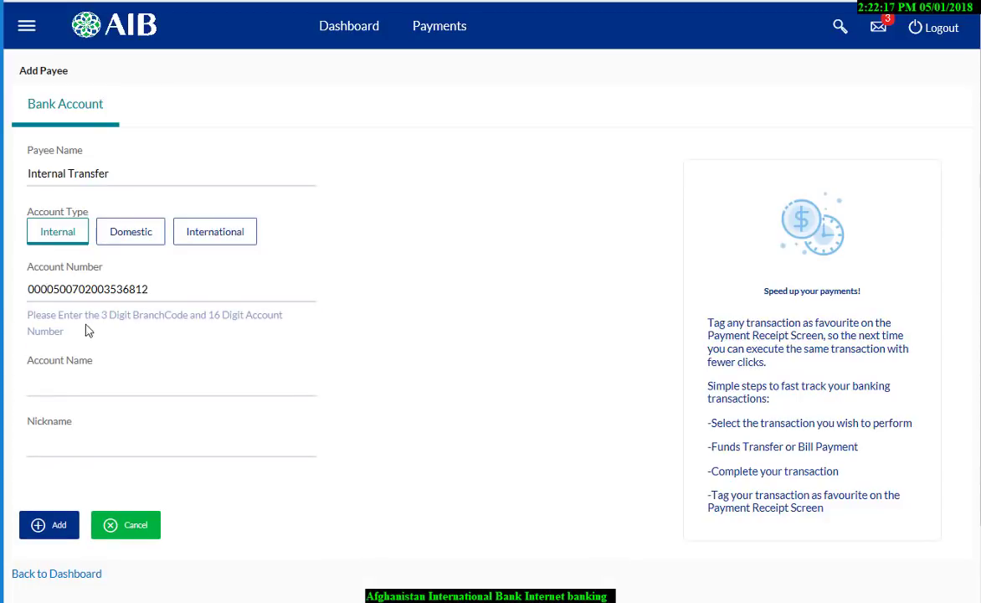
- Enter the account holder's name and a USD account nickname, then submit for review
{"action": "left_click", "coordinate": [87, 387]}
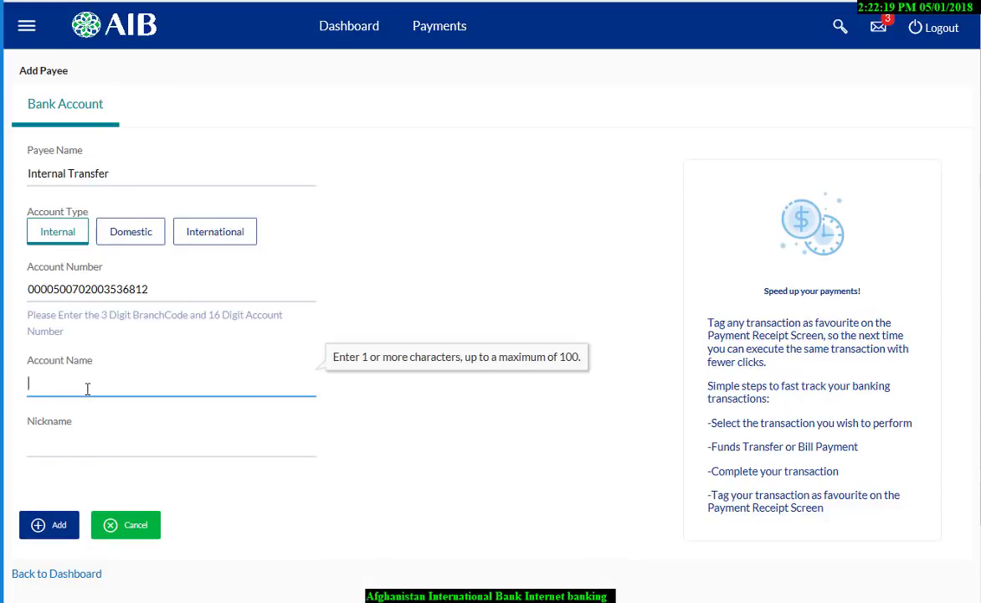
{"action": "left_click", "coordinate": [62, 450]}
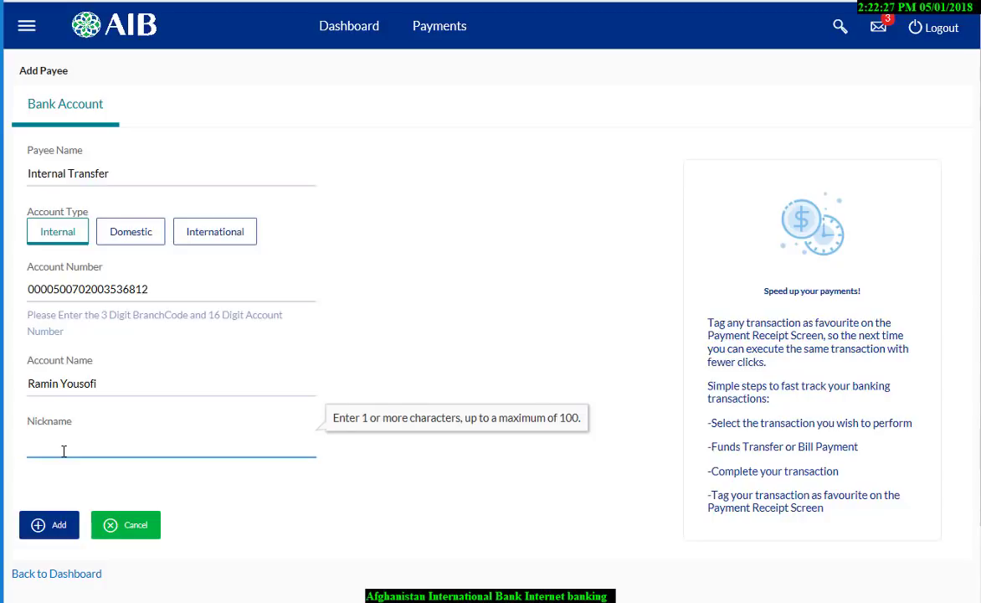
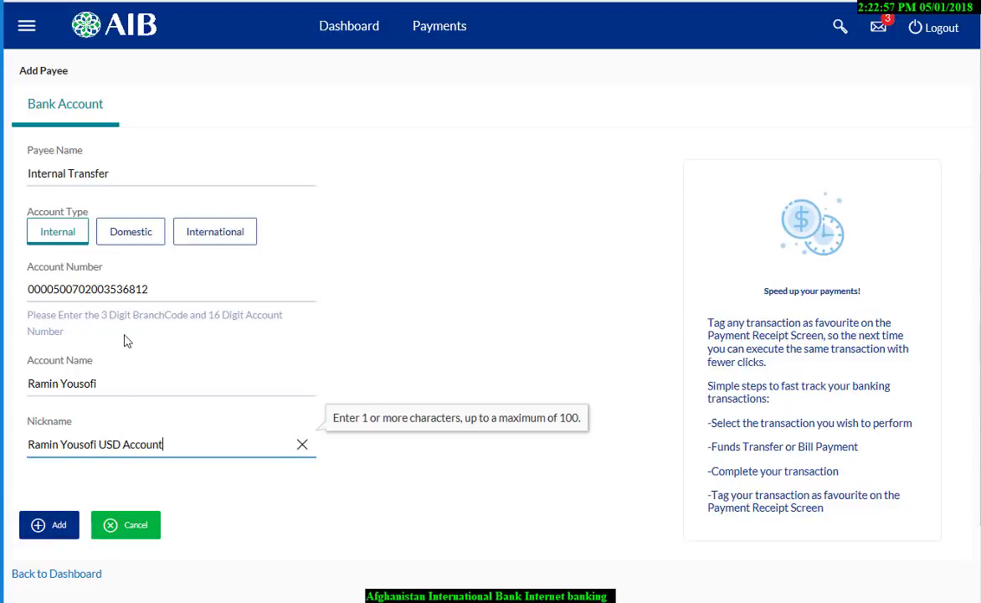
{"action": "left_click", "coordinate": [64, 521]}
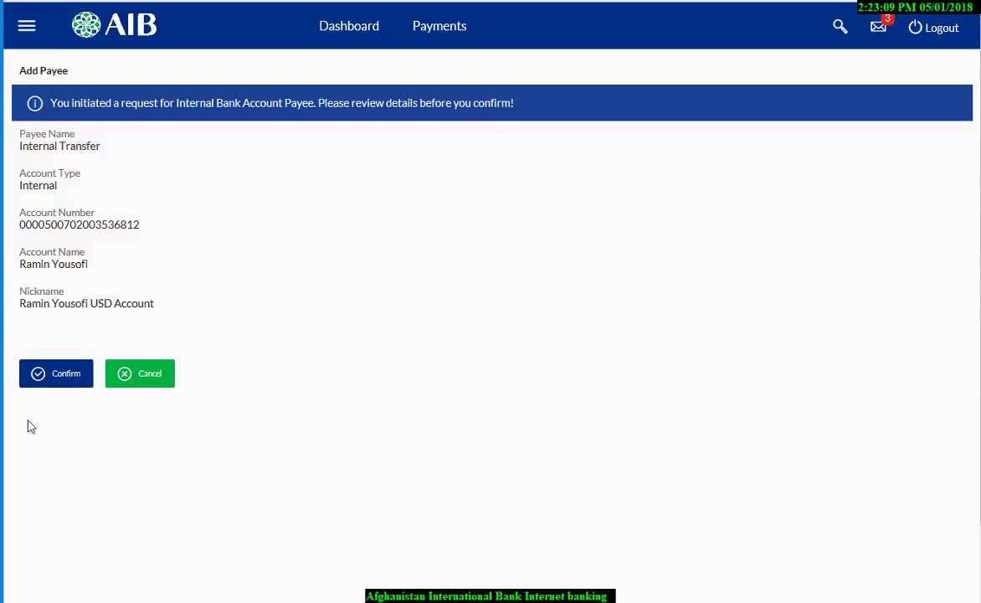
- Confirm the new payee and begin paying it with Pay Now
{"action": "left_click", "coordinate": [57, 379]}
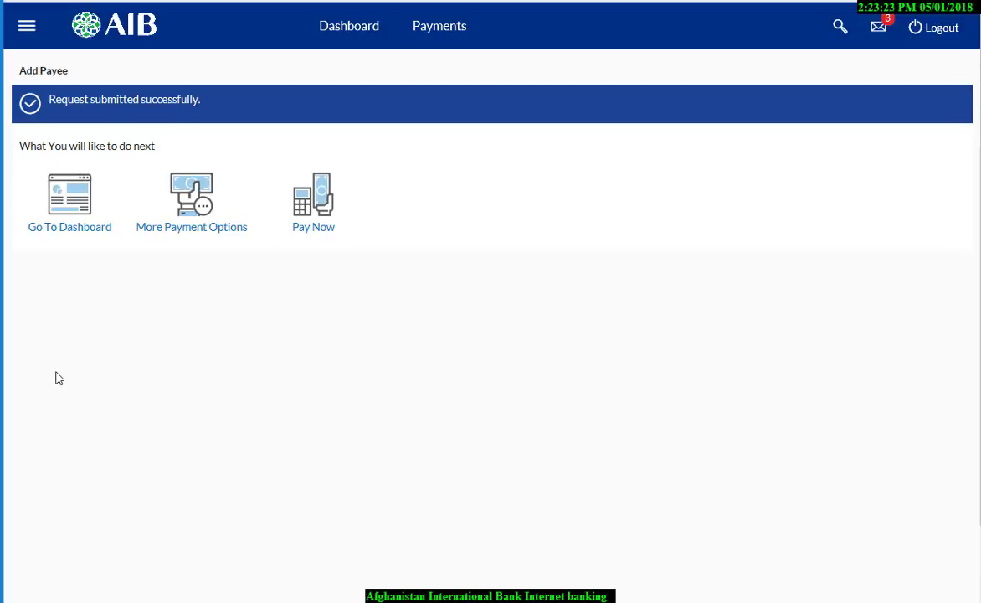
{"action": "left_click", "coordinate": [302, 216]}
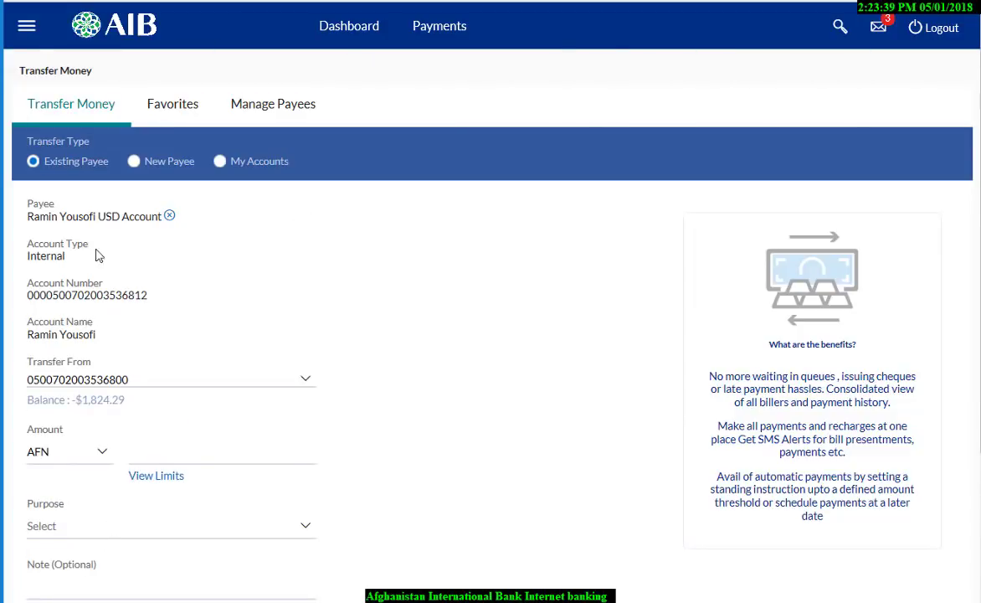
- Pay from My salary Acc, keep AFN as the currency, and view the transfer limits
{"action": "scroll", "coordinate": [157, 436], "scroll_direction": "down", "scroll_amount": 1}
{"action": "left_click", "coordinate": [249, 294]}
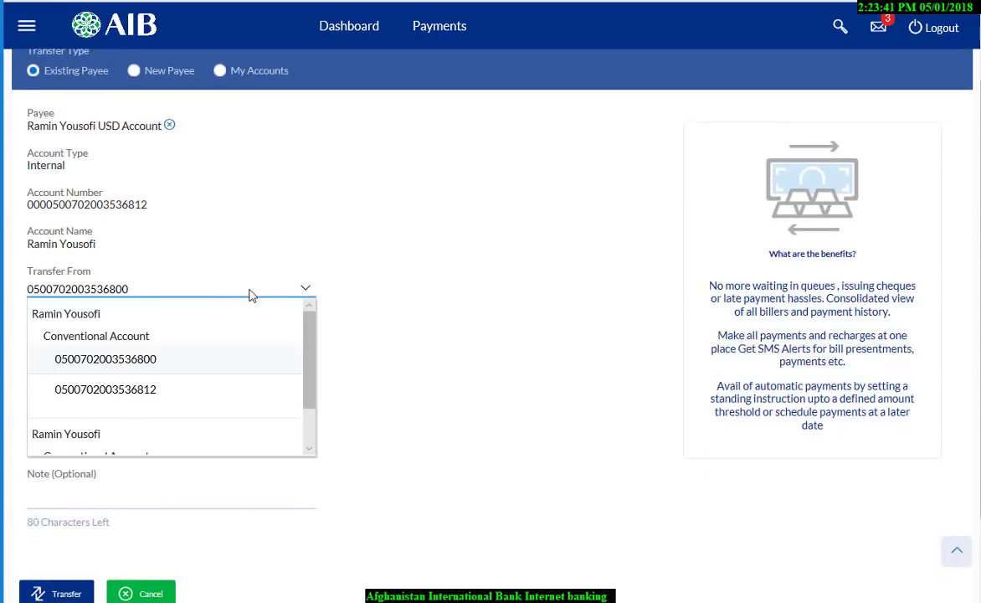
{"action": "scroll", "coordinate": [198, 392], "scroll_direction": "down", "scroll_amount": 1}
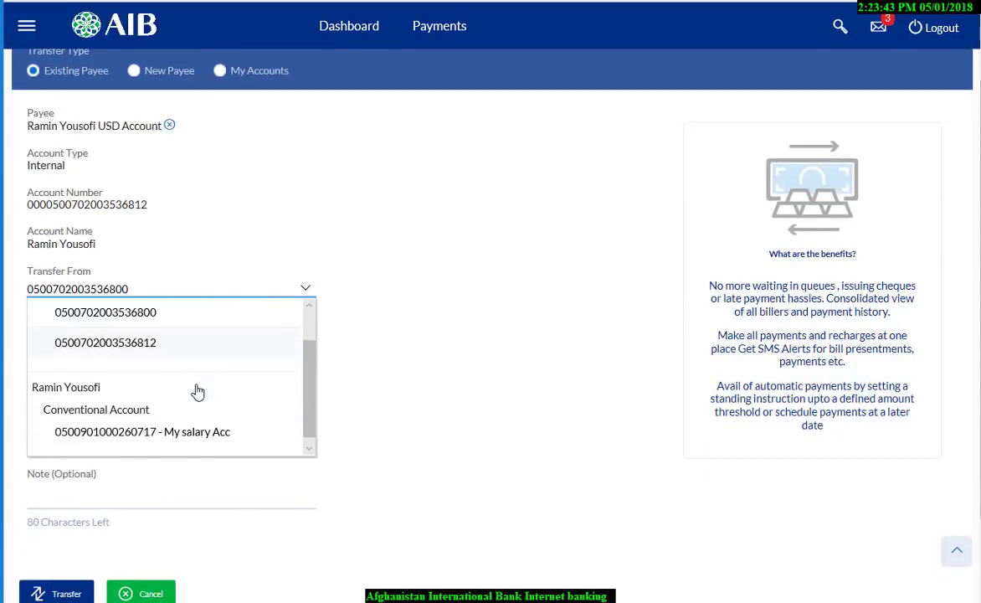
{"action": "left_click", "coordinate": [189, 440]}
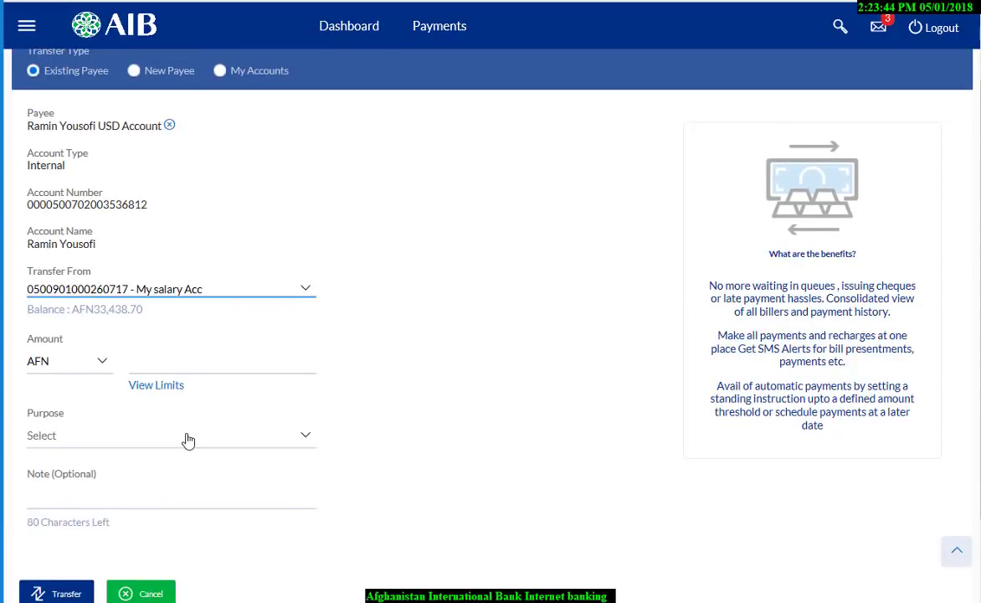
{"action": "left_click", "coordinate": [84, 361]}
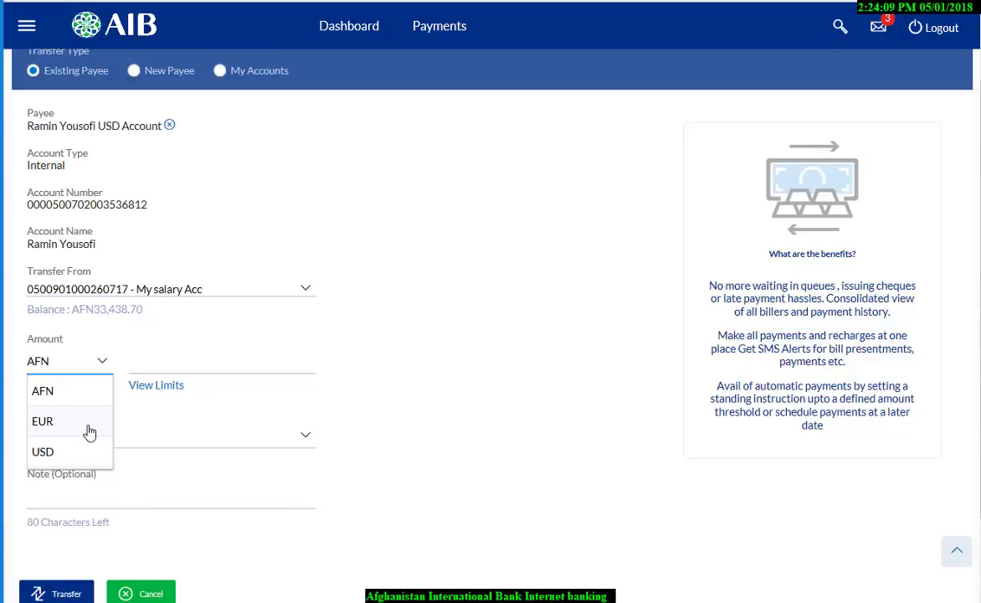
{"action": "left_click", "coordinate": [165, 364]}
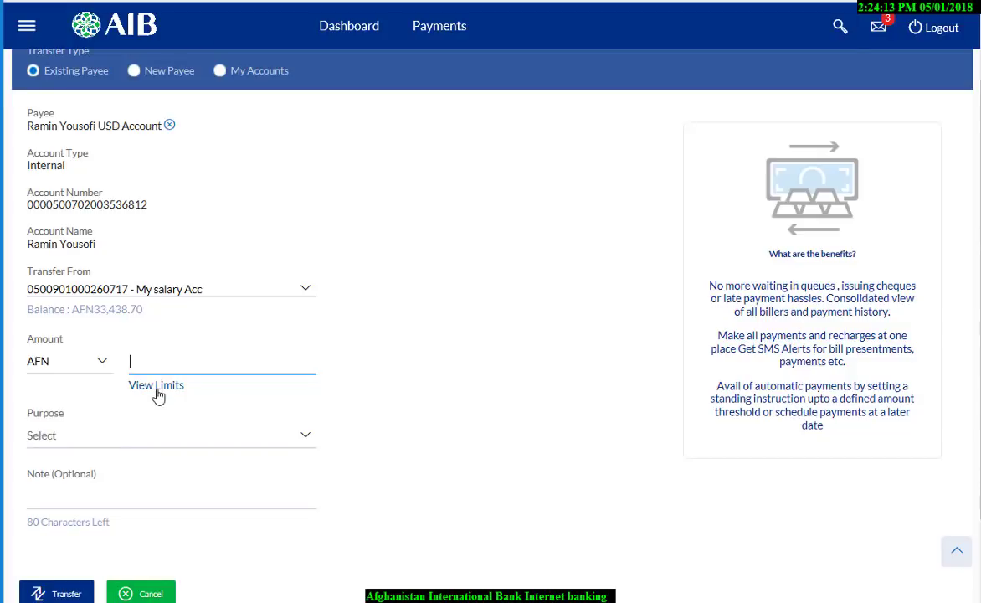
{"action": "left_click", "coordinate": [159, 390]}
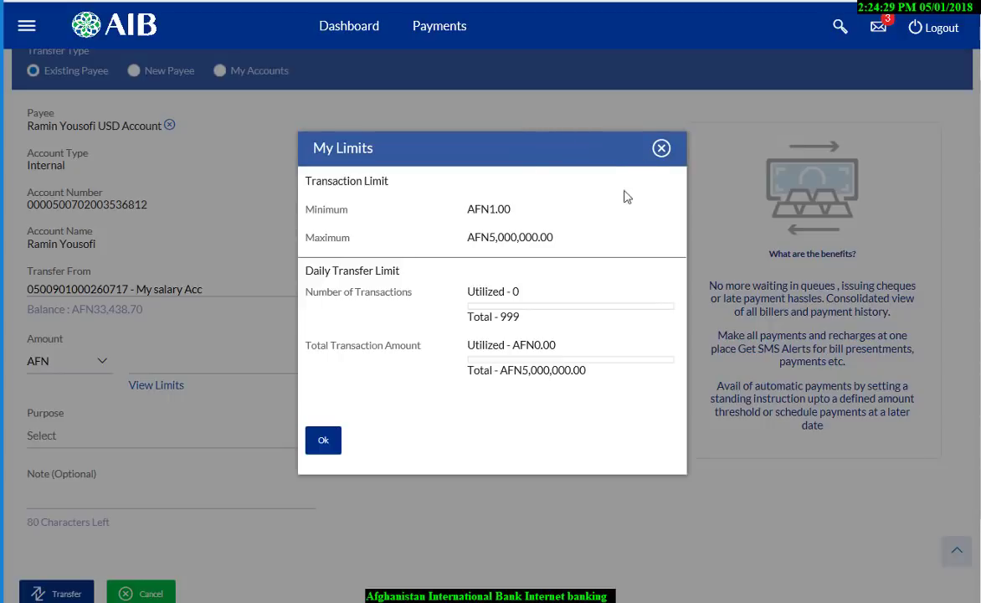
- Enter a transfer amount of 100 with purpose OTHER SERVICES
{"action": "left_click", "coordinate": [661, 149]}
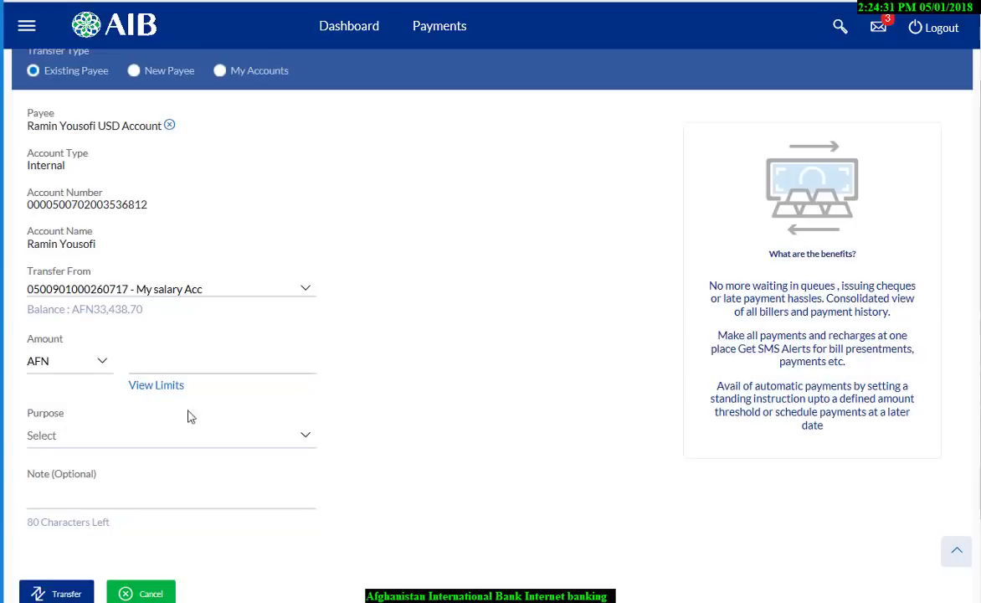
{"action": "left_click", "coordinate": [171, 367]}
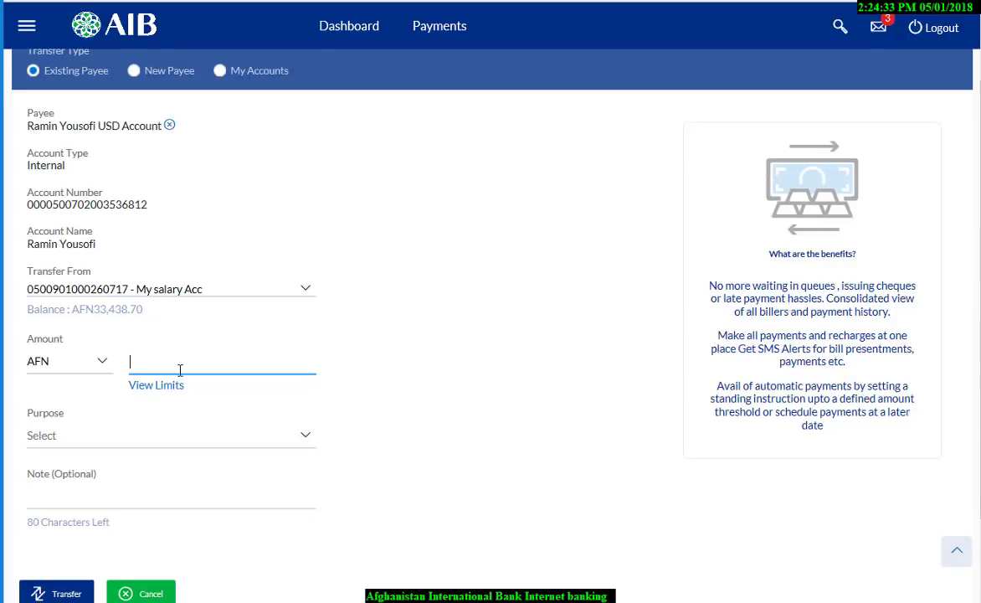
{"action": "type", "text": "100"}
{"action": "left_click", "coordinate": [76, 442]}
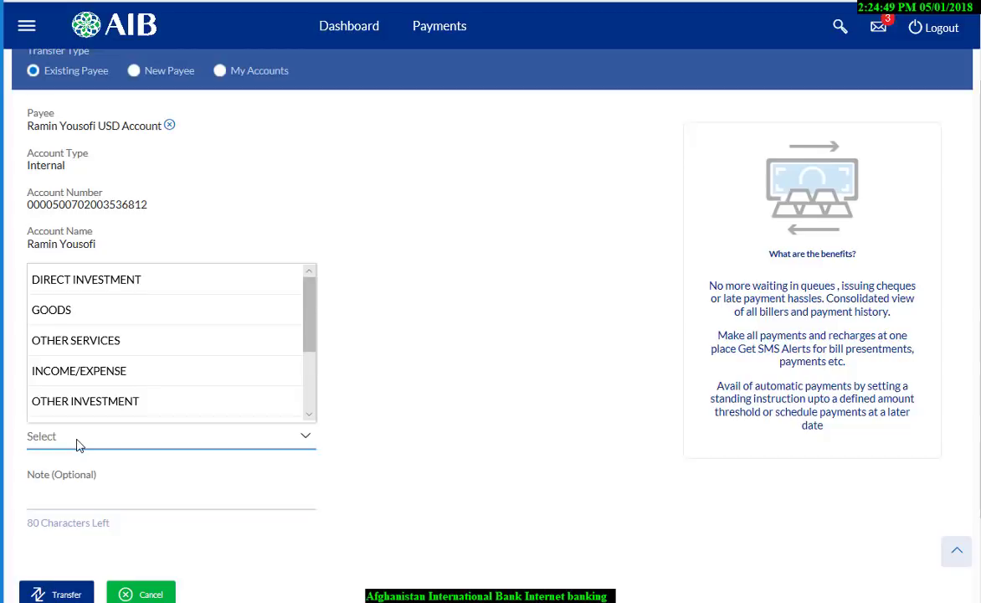
{"action": "scroll", "coordinate": [124, 378], "scroll_direction": "down", "scroll_amount": 4}
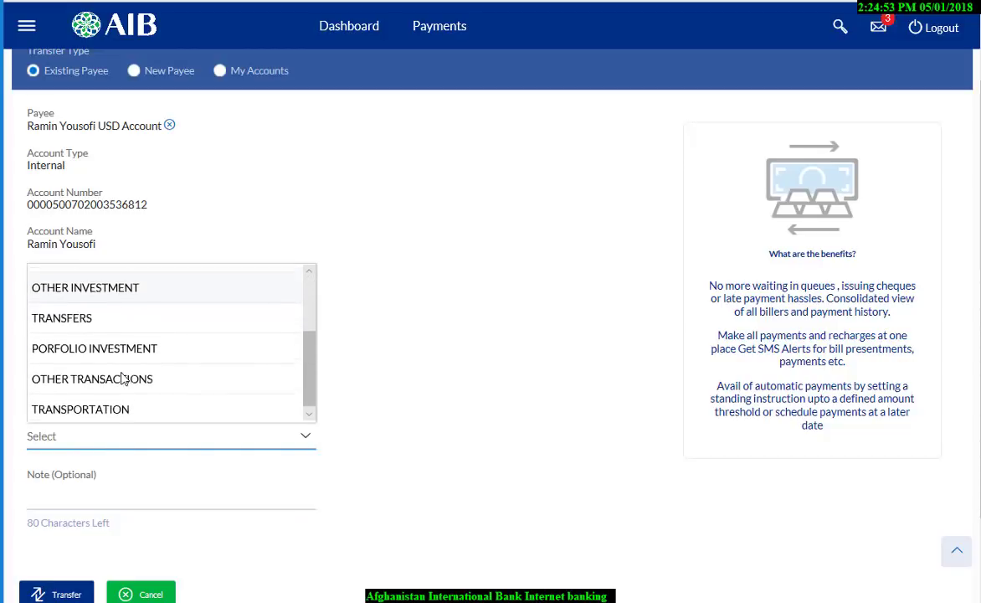
{"action": "scroll", "coordinate": [101, 359], "scroll_direction": "up", "scroll_amount": 2}
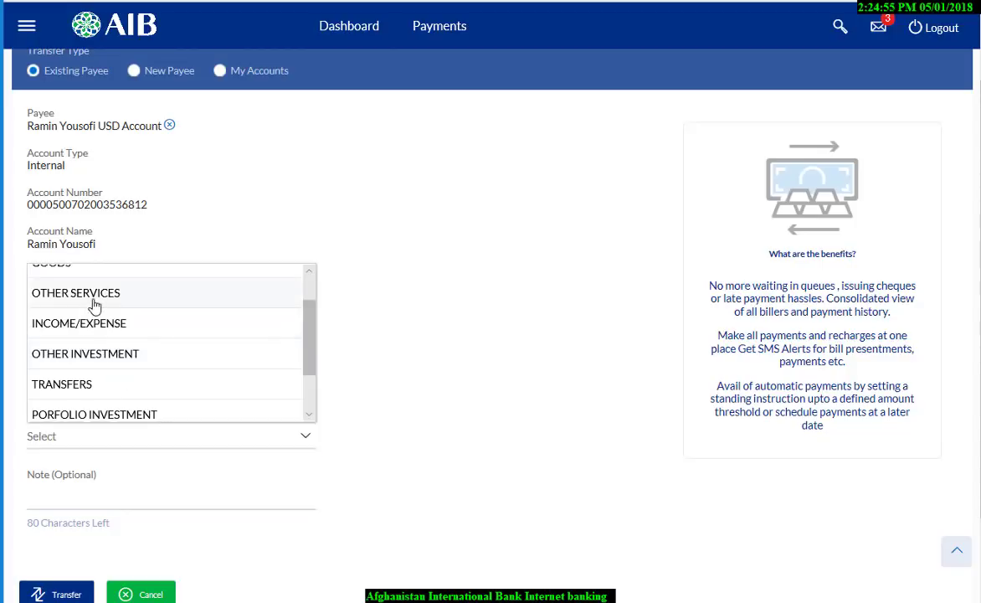
{"action": "left_click", "coordinate": [79, 290]}
- Add the note 'Test' to the transfer
{"action": "left_click", "coordinate": [71, 499]}
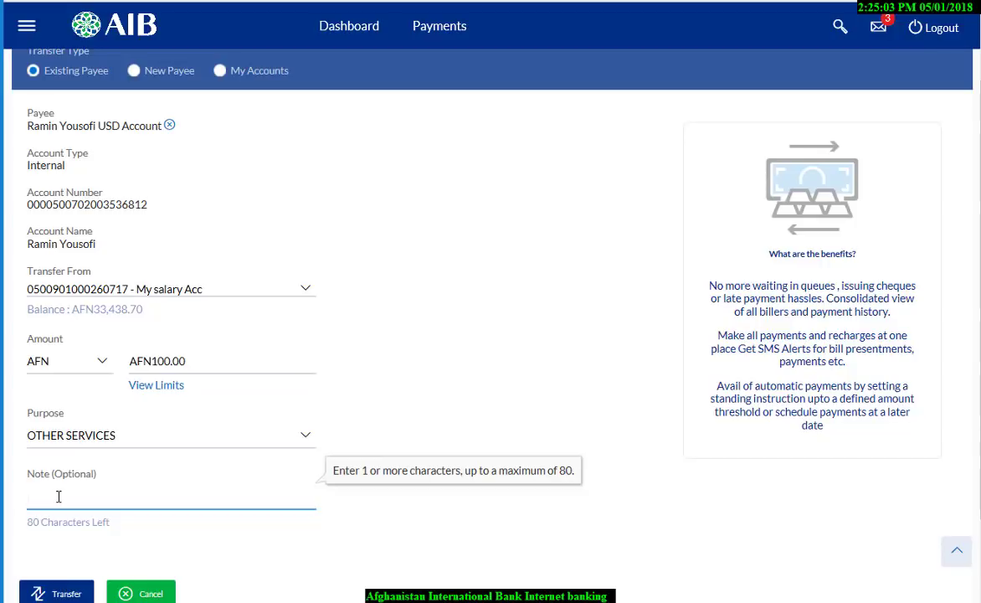
{"action": "type", "text": "Test of"}
{"action": "key", "text": "BackSpace"}
{"action": "key", "text": "BackSpace"}
{"action": "key", "text": "BackSpace"}
{"action": "scroll", "coordinate": [60, 502], "scroll_direction": "down", "scroll_amount": 2}
{"action": "scroll", "coordinate": [60, 502], "scroll_direction": "up", "scroll_amount": 3}
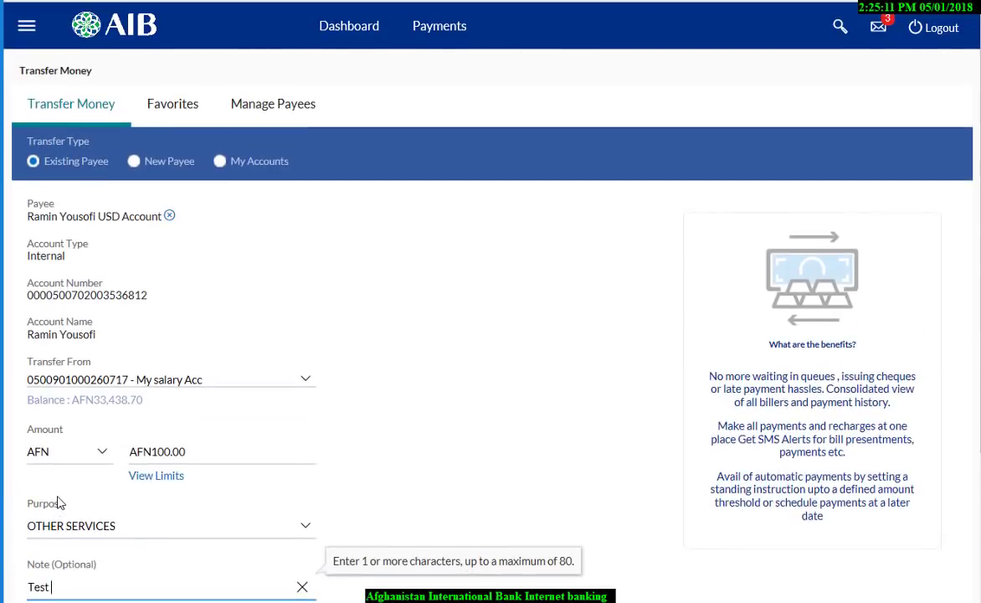
{"action": "scroll", "coordinate": [59, 502], "scroll_direction": "down", "scroll_amount": 2}
{"action": "scroll", "coordinate": [59, 502], "scroll_direction": "up", "scroll_amount": 2}
{"action": "scroll", "coordinate": [171, 333], "scroll_direction": "down", "scroll_amount": 2}
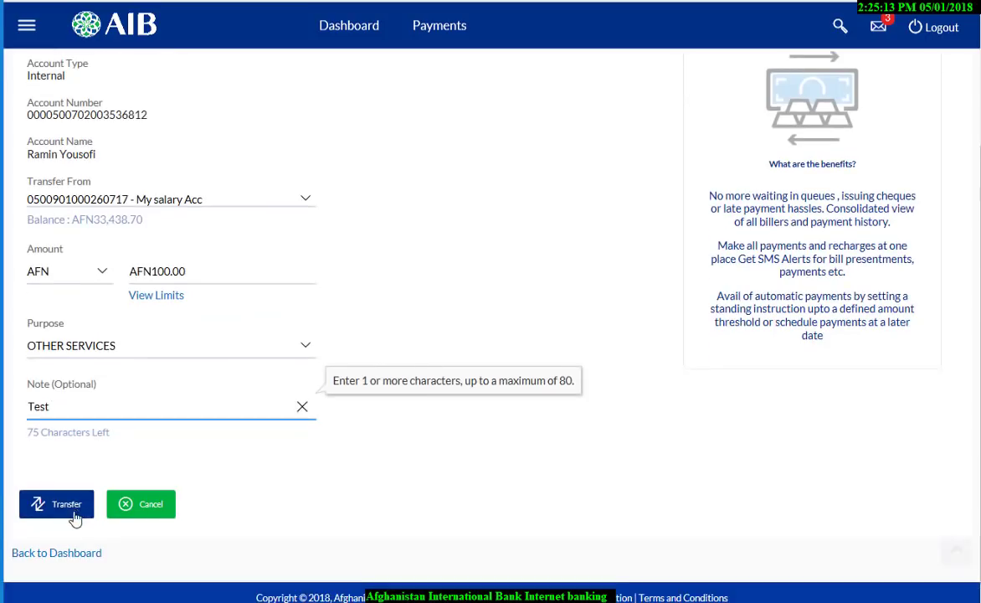
- Submit the AFN100.00 transfer and confirm it on the review page
{"action": "left_click", "coordinate": [72, 518]}
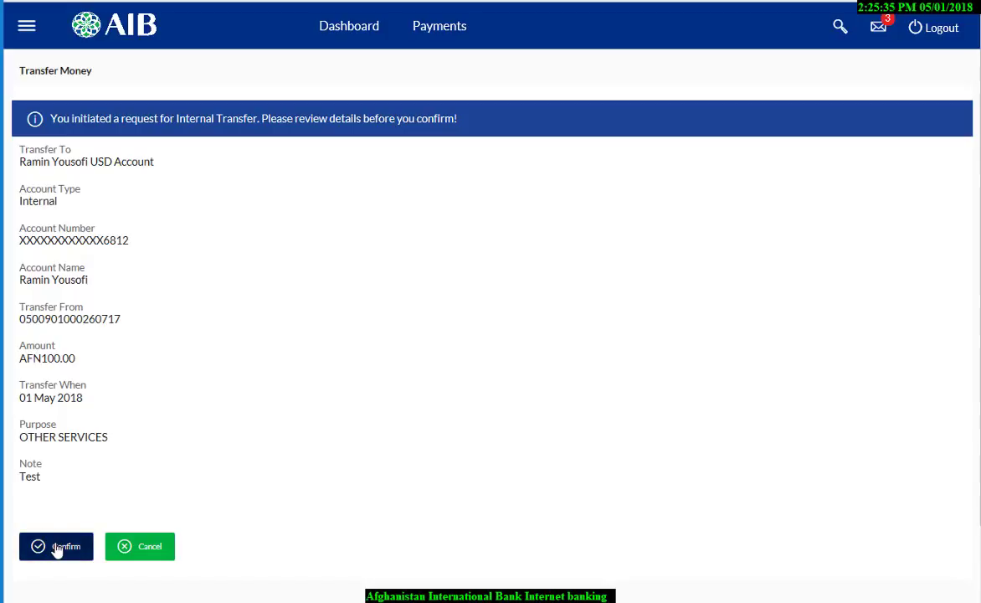
{"action": "left_click", "coordinate": [57, 549]}
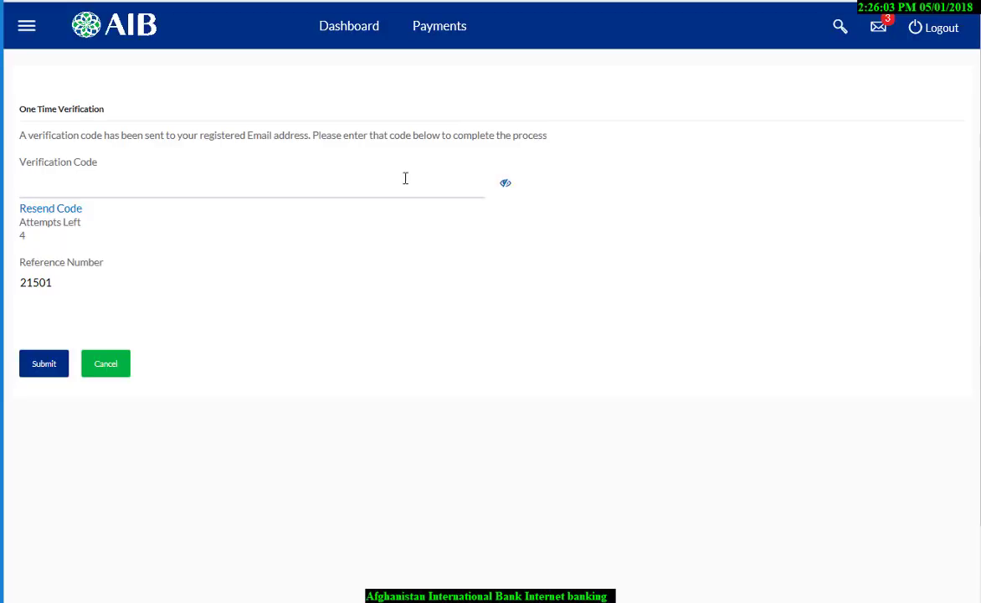
- Enter the emailed verification code and submit it to complete the transfer
{"action": "left_click", "coordinate": [139, 186]}
{"action": "left_click", "coordinate": [506, 187]}
{"action": "left_click", "coordinate": [182, 193]}
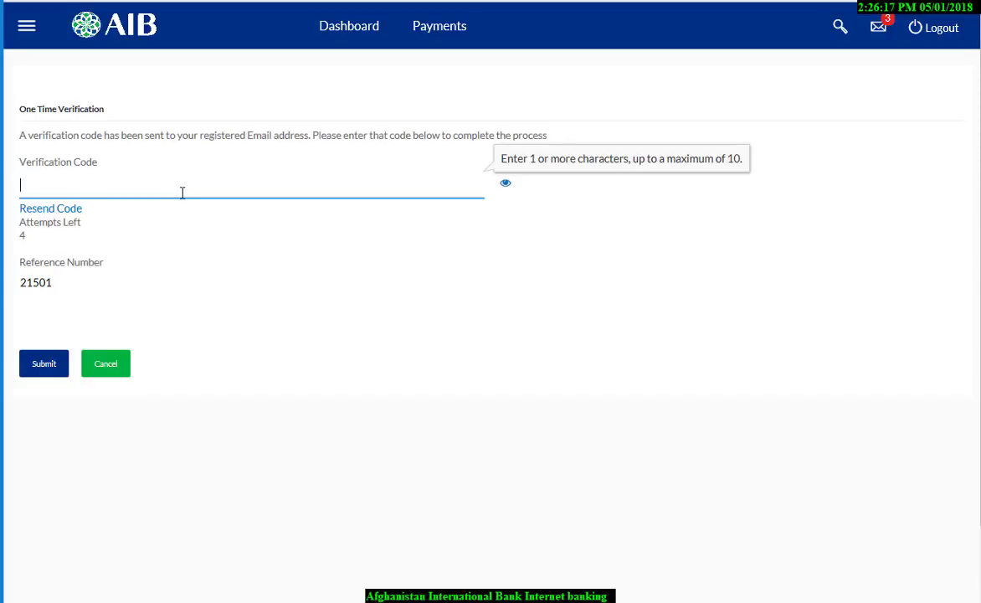
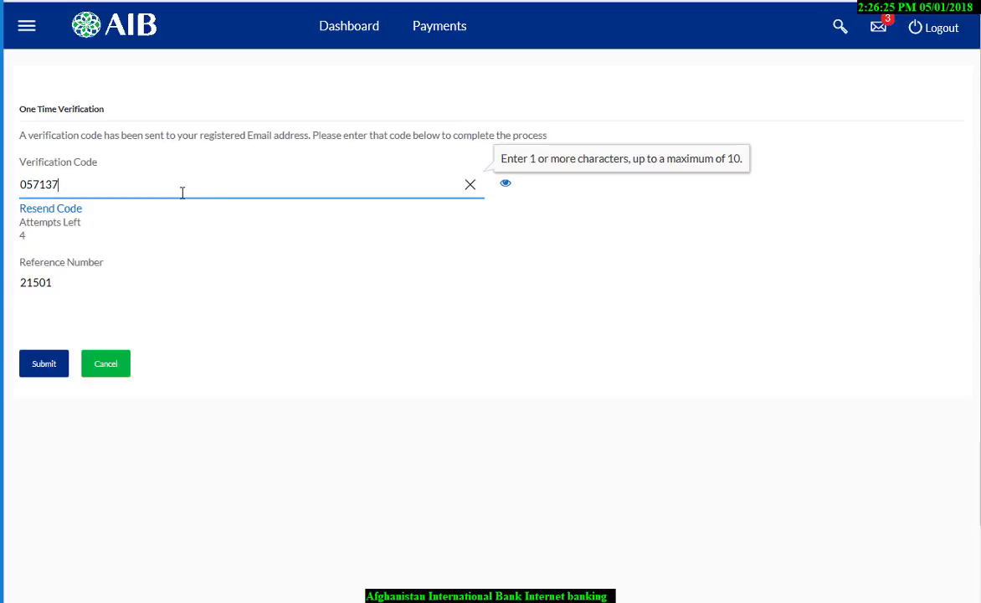
{"action": "left_click", "coordinate": [46, 374]}
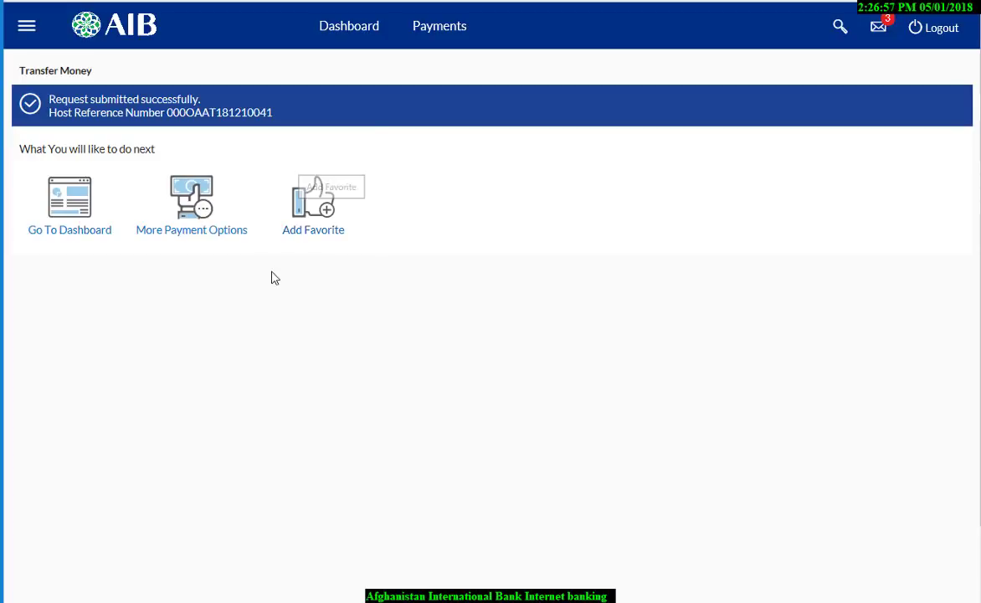
- Open the second savings account's statement from the dashboard's Recent Activity, showing the $1.41 credit
{"action": "left_click", "coordinate": [138, 33]}
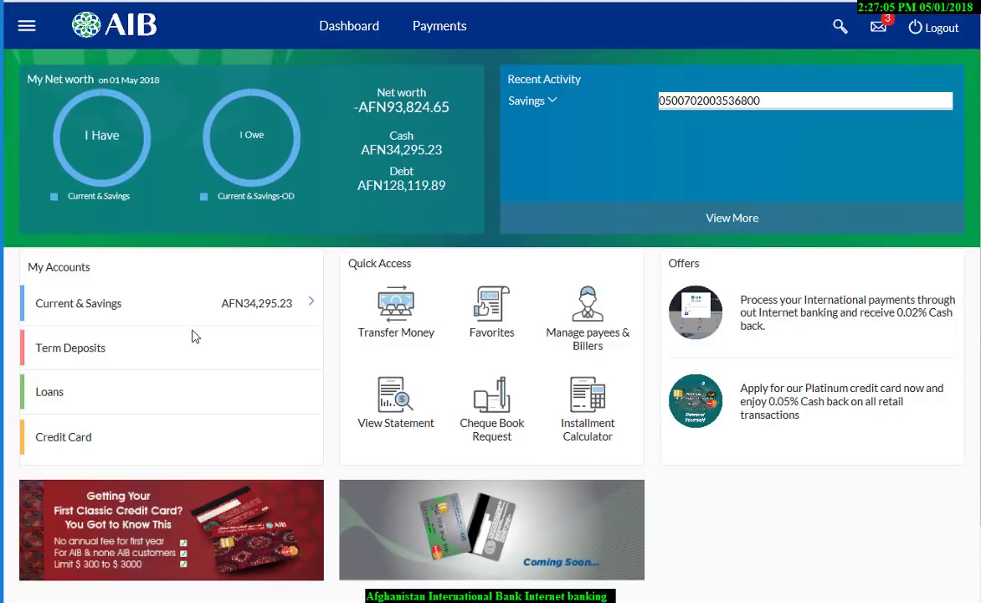
{"action": "left_click", "coordinate": [843, 107]}
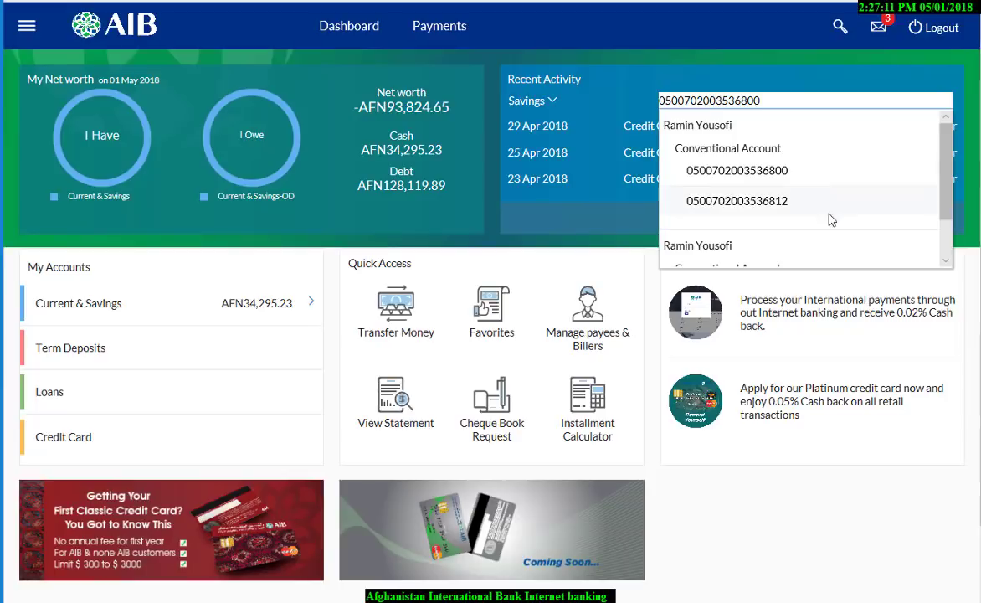
{"action": "left_click", "coordinate": [744, 201]}
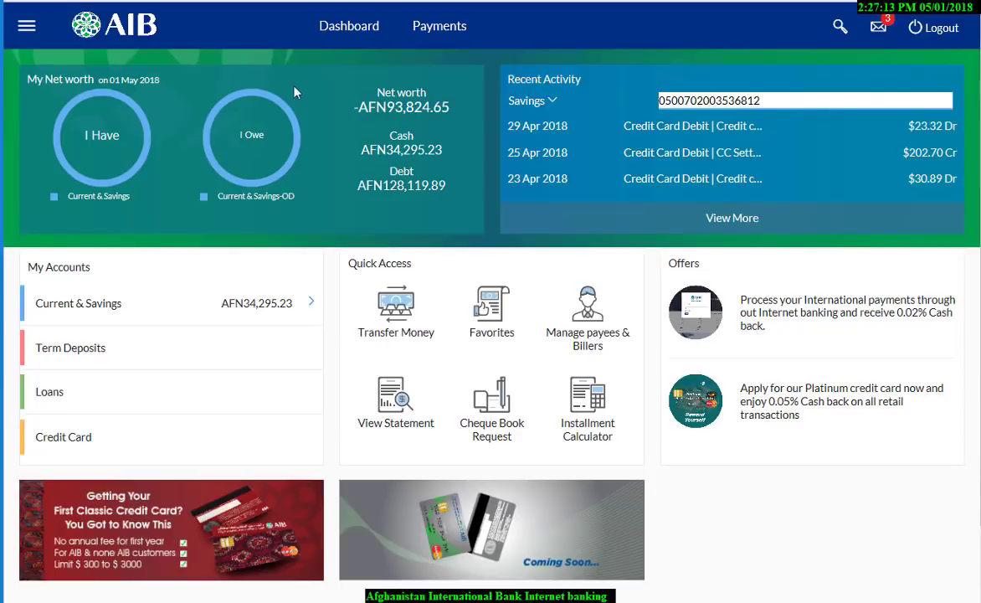
{"action": "left_click", "coordinate": [703, 220]}
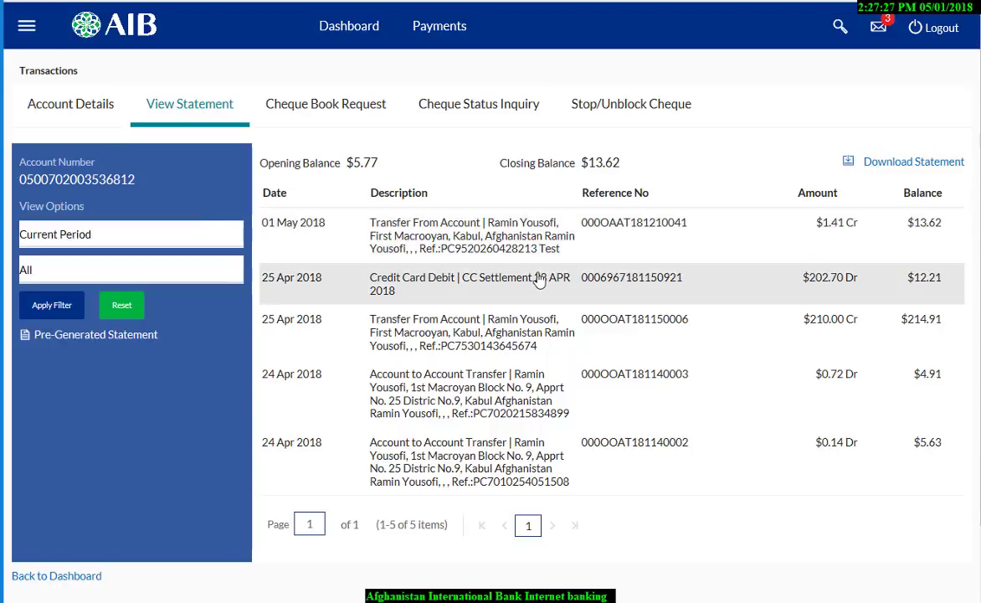
- Check the 01 May 2018 transfer entry, then go to the dashboard and start a new Transfer Money form
{"action": "left_click", "coordinate": [542, 256]}
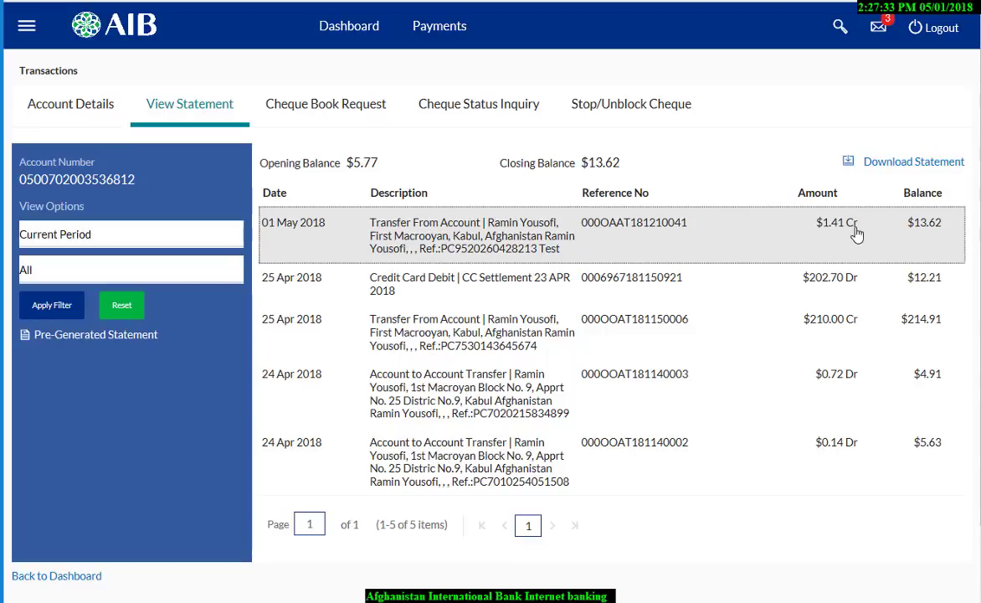
{"action": "scroll", "coordinate": [596, 399], "scroll_direction": "down", "scroll_amount": 1}
{"action": "scroll", "coordinate": [597, 399], "scroll_direction": "up", "scroll_amount": 1}
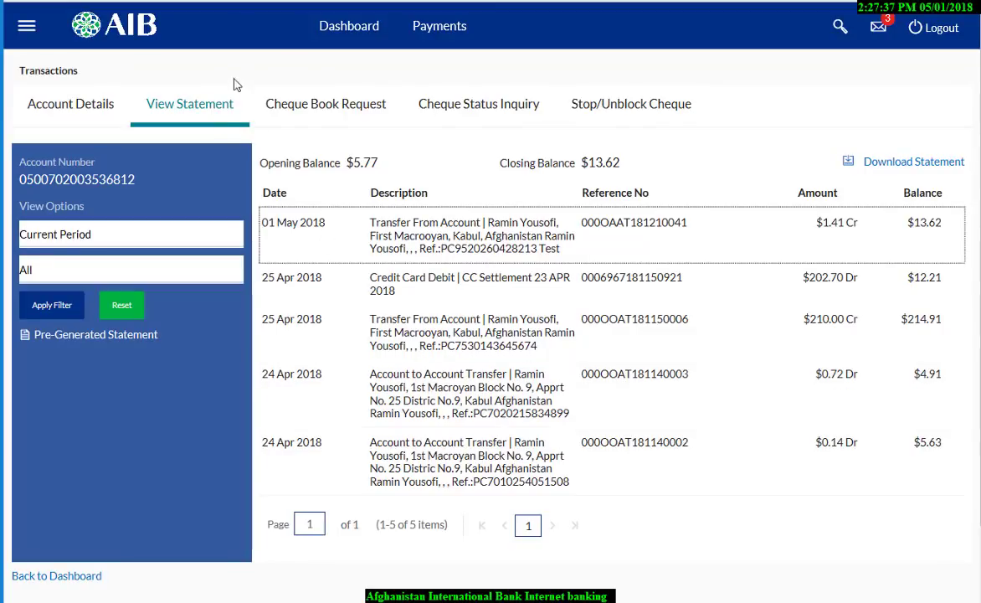
{"action": "left_click", "coordinate": [126, 38]}
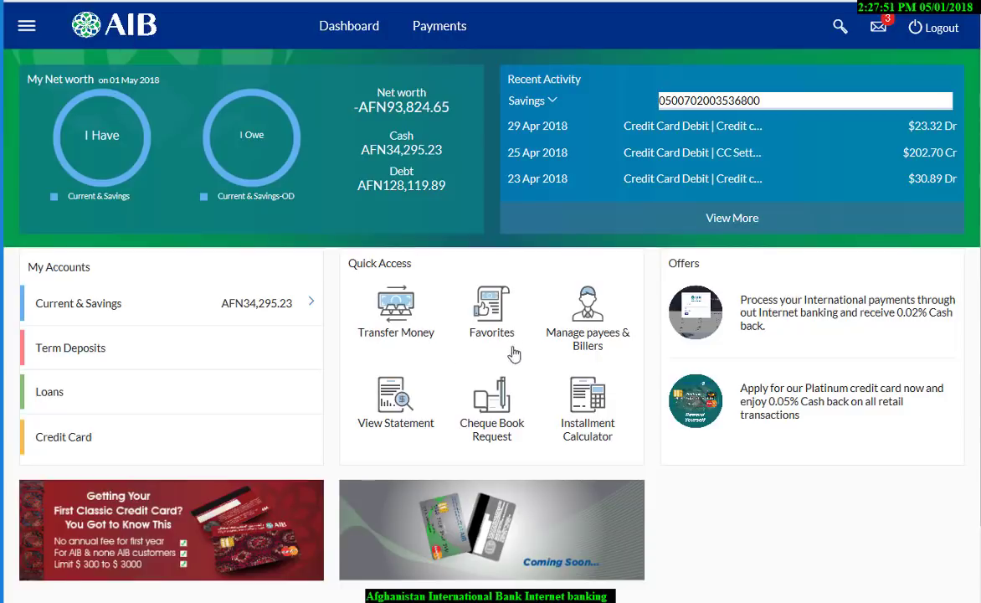
{"action": "left_click", "coordinate": [402, 323]}
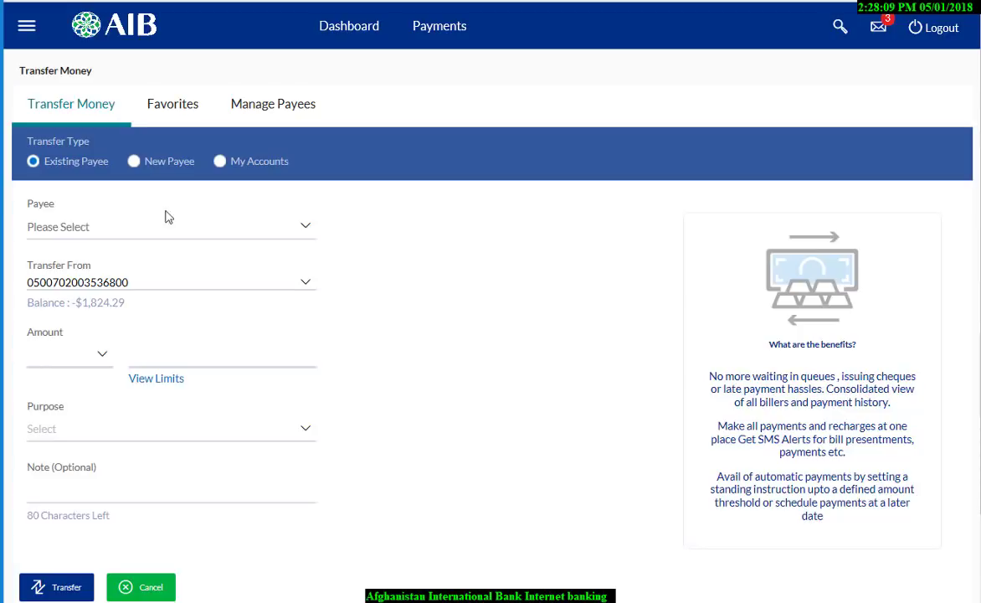
{"action": "left_click", "coordinate": [158, 111]}
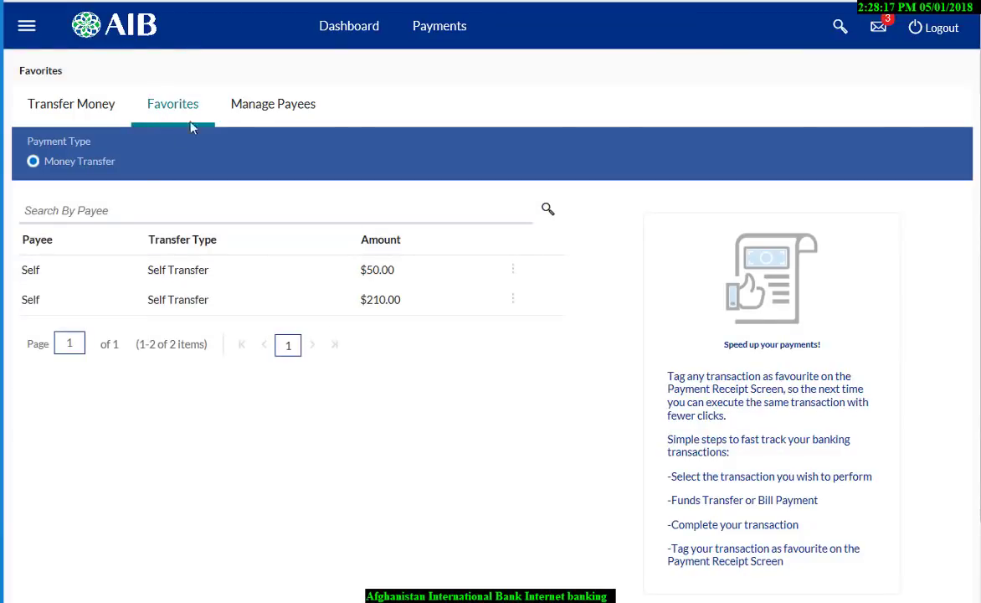
{"action": "left_click", "coordinate": [247, 111]}
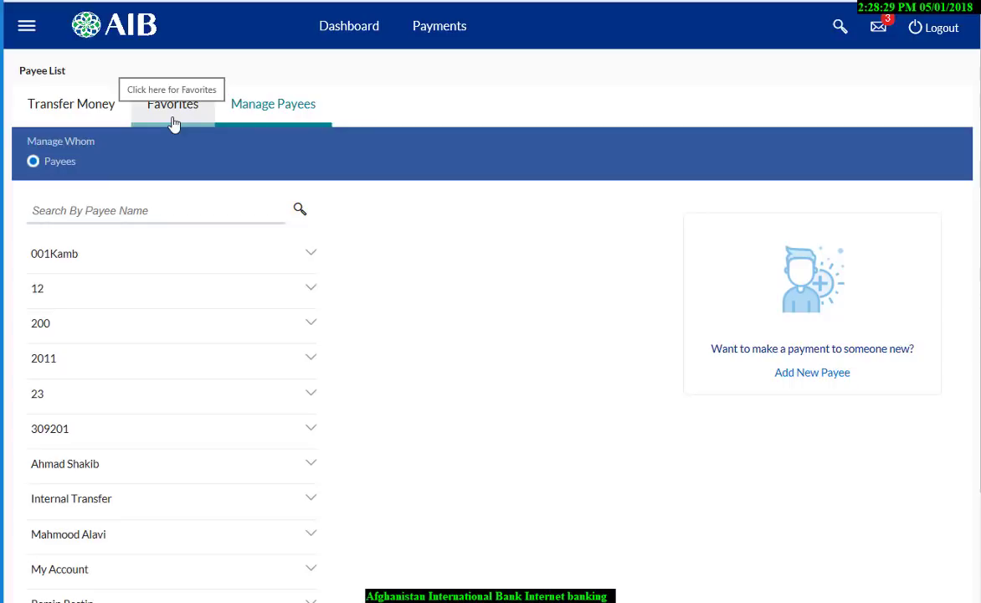
{"action": "left_click", "coordinate": [110, 103]}
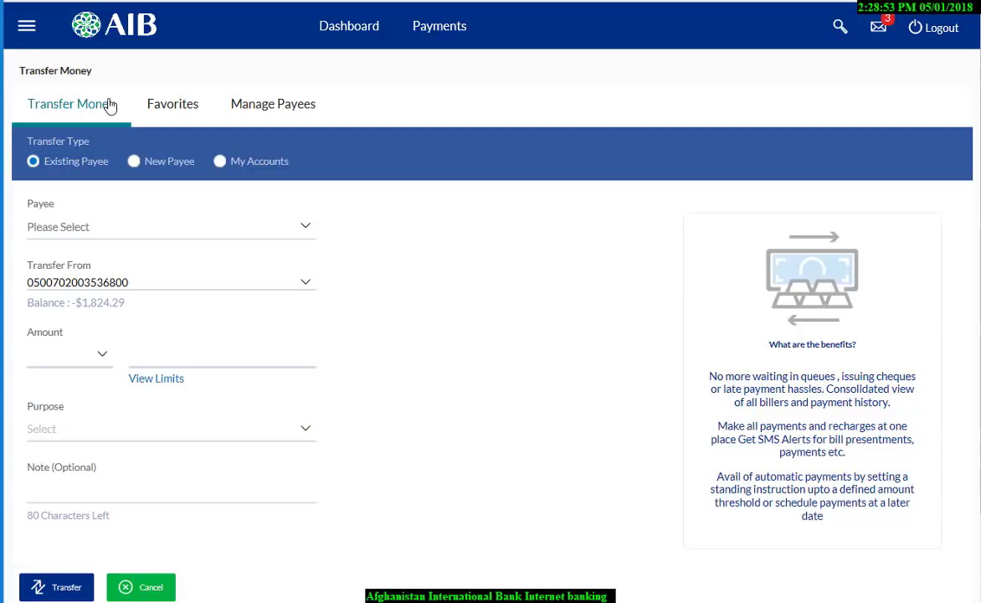
- Choose the Internal Transfer payee's USD account as the transfer recipient
{"action": "left_click", "coordinate": [304, 233]}
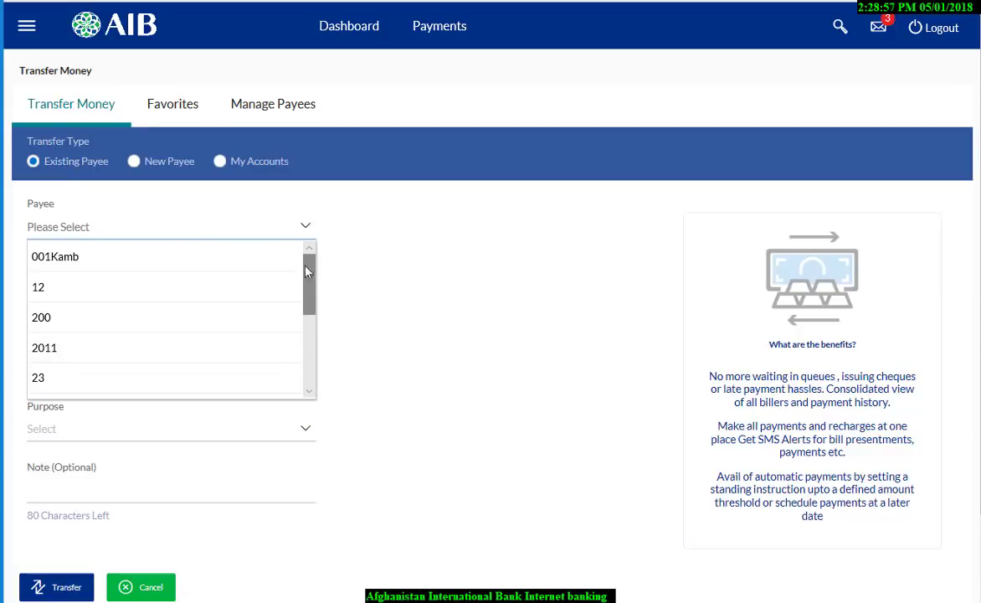
{"action": "left_click_drag", "start_coordinate": [306, 270], "coordinate": [310, 358]}
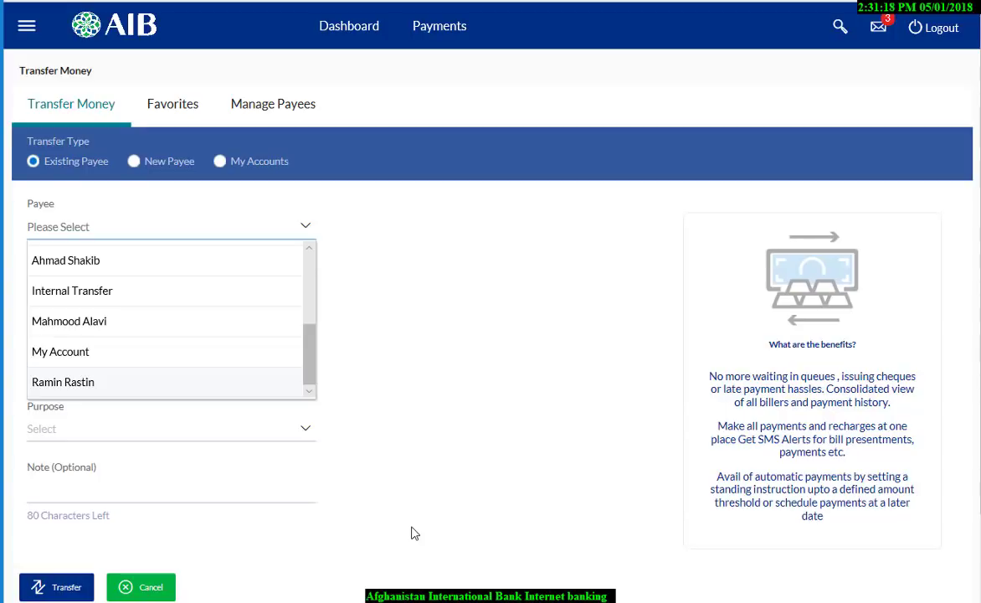
{"action": "left_click", "coordinate": [75, 292]}
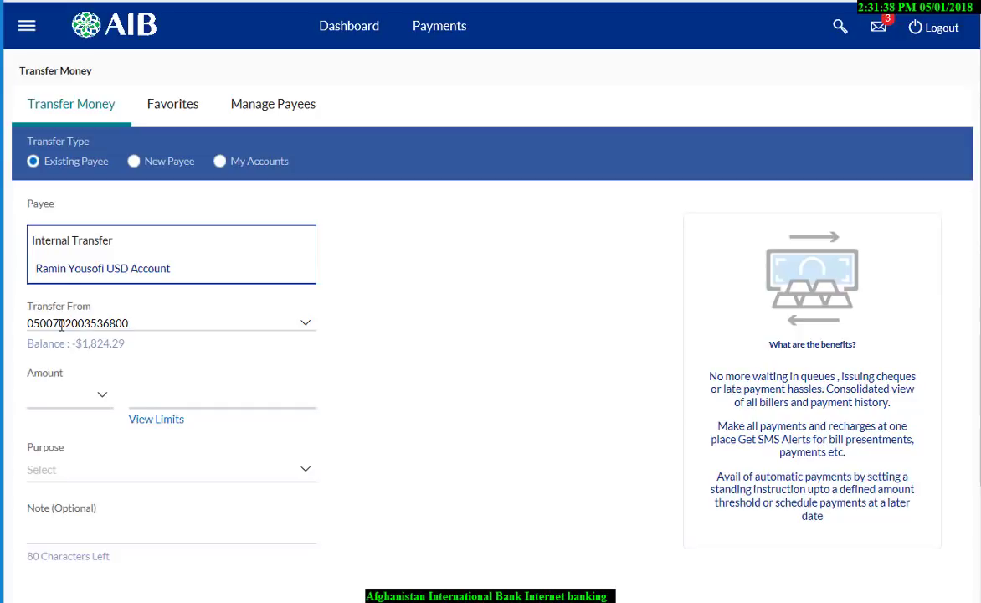
{"action": "left_click", "coordinate": [112, 269]}
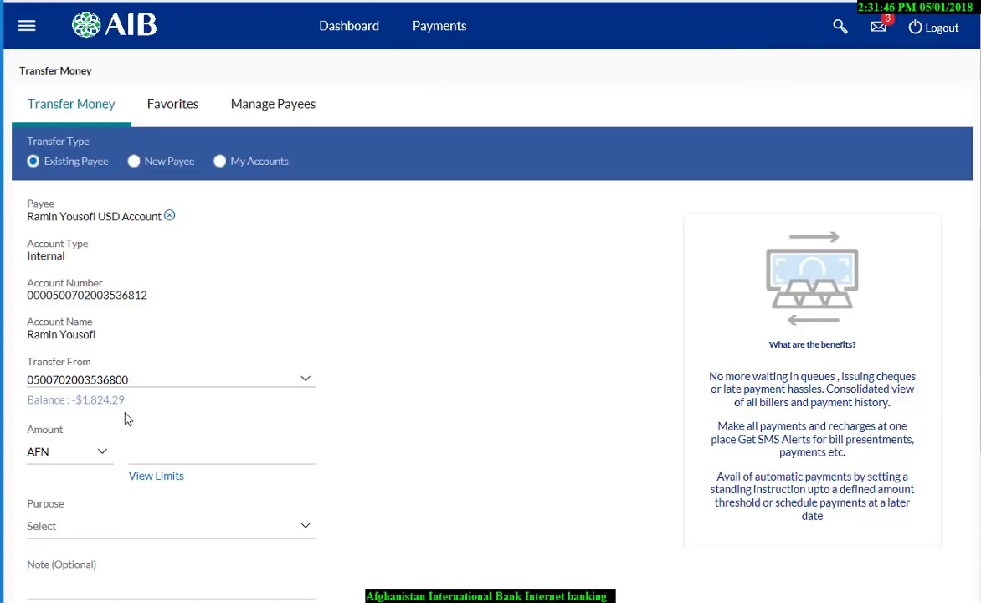
- Replace the payee with a different individual payee's USD AIB account
{"action": "left_click", "coordinate": [169, 216]}
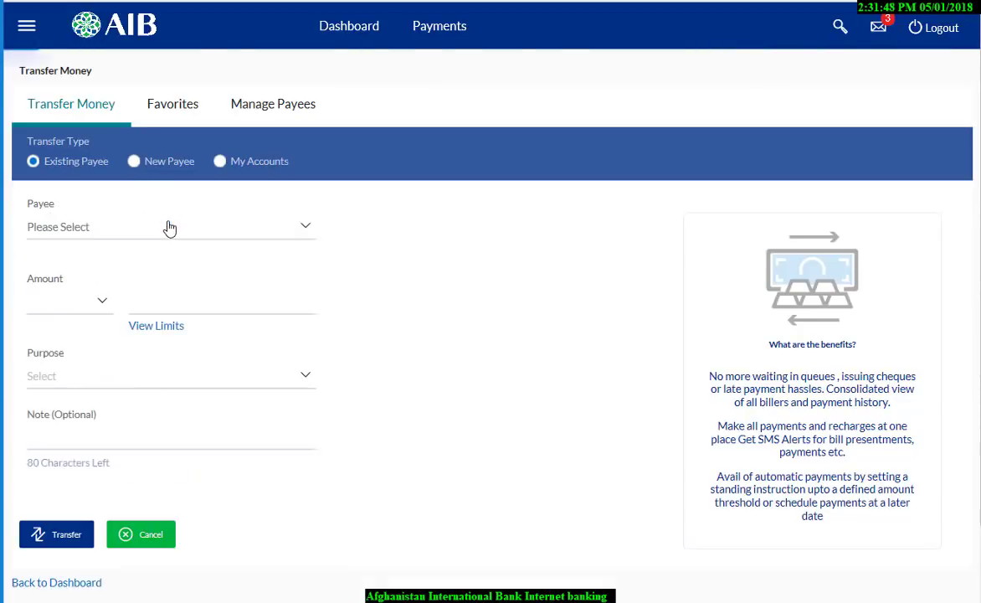
{"action": "left_click", "coordinate": [316, 240]}
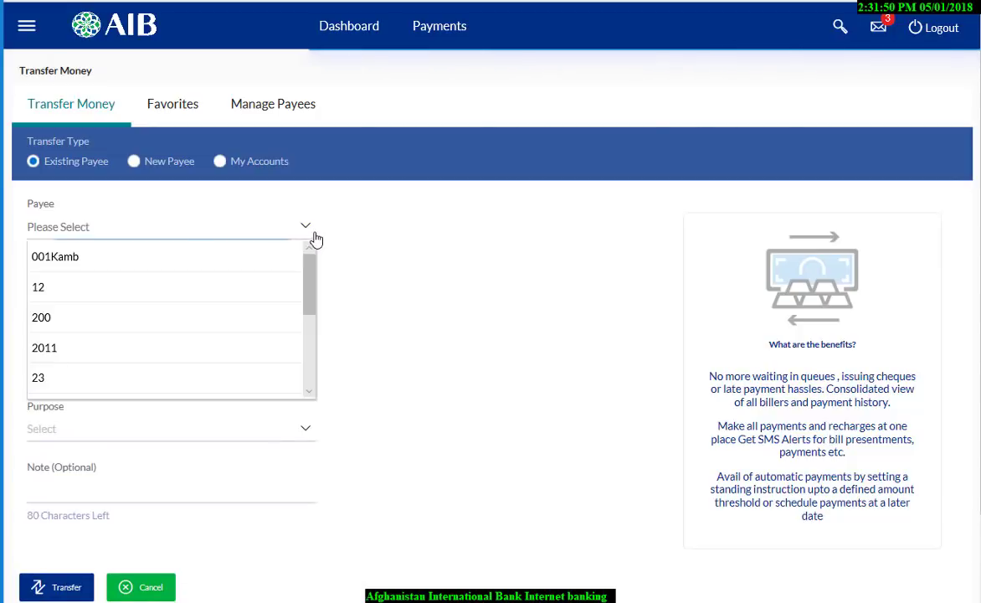
{"action": "left_click_drag", "start_coordinate": [309, 280], "coordinate": [308, 297]}
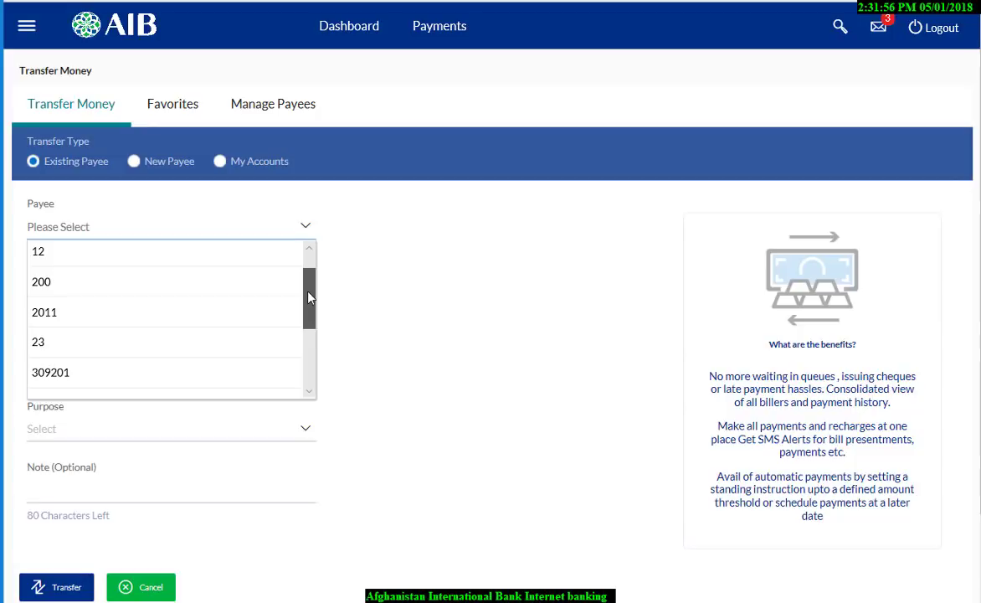
{"action": "left_click_drag", "start_coordinate": [309, 297], "coordinate": [309, 368]}
{"action": "middle_click", "coordinate": [152, 303]}
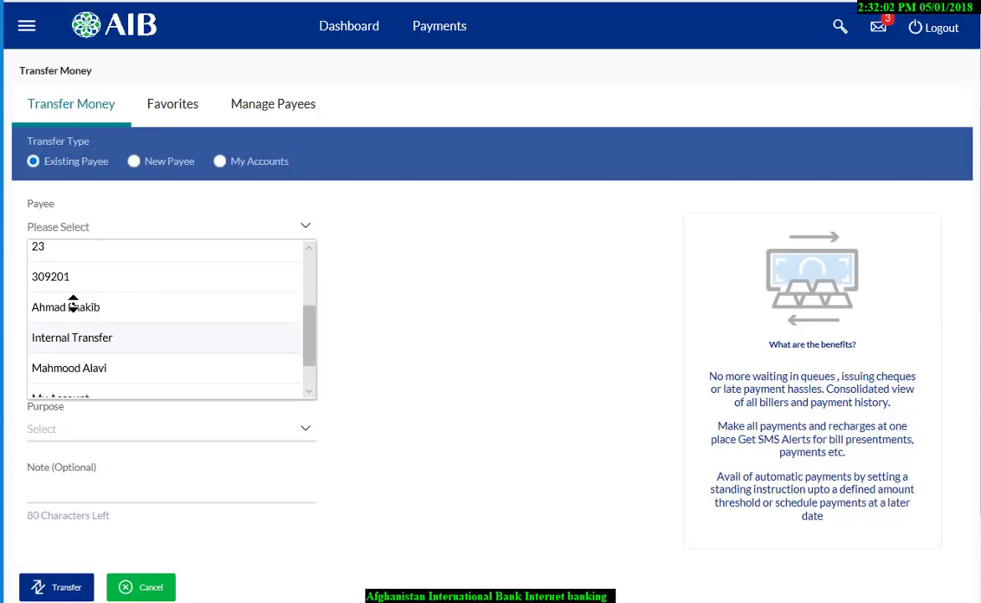
{"action": "left_click", "coordinate": [136, 316]}
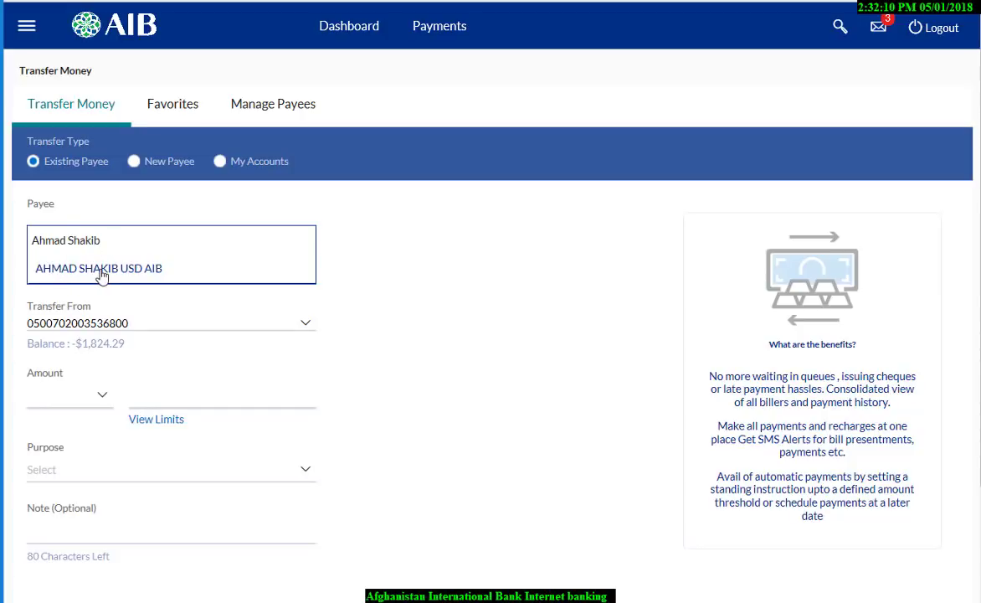
{"action": "left_click", "coordinate": [101, 269]}
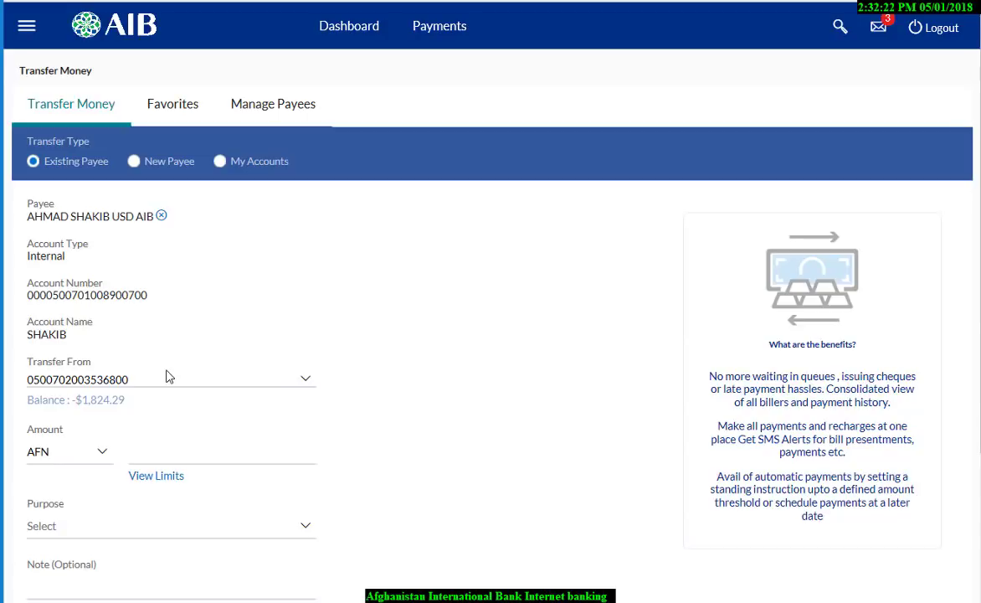
- Keep AFN as the amount currency, review the Amount and Note fields, then open the mailbox panel
{"action": "left_click", "coordinate": [106, 457]}
{"action": "left_click", "coordinate": [106, 457]}
{"action": "left_click", "coordinate": [175, 454]}
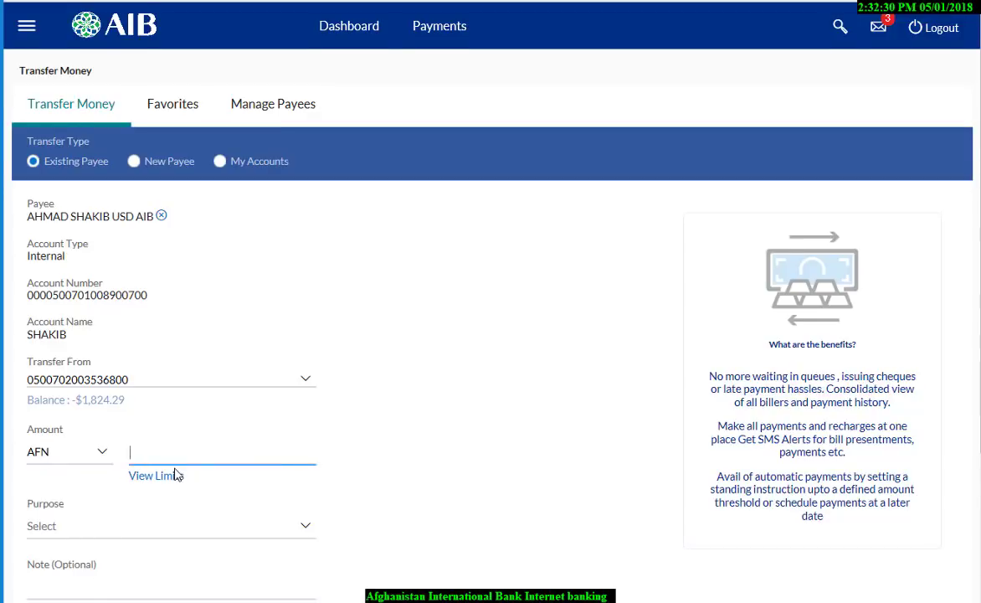
{"action": "scroll", "coordinate": [176, 474], "scroll_direction": "down", "scroll_amount": 2}
{"action": "left_click", "coordinate": [68, 398]}
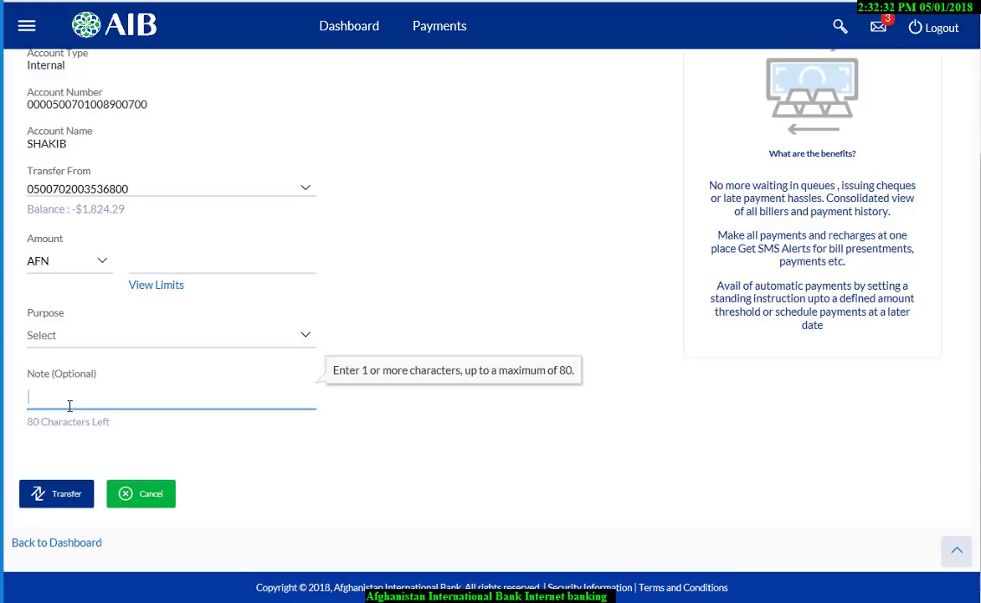
{"action": "scroll", "coordinate": [186, 475], "scroll_direction": "up", "scroll_amount": 2}
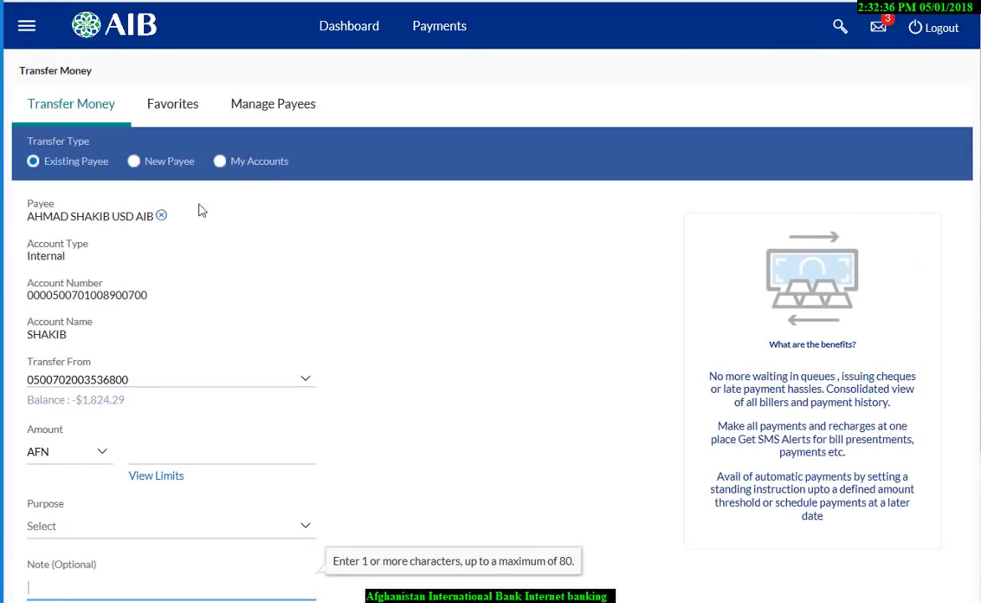
{"action": "left_click", "coordinate": [877, 40]}
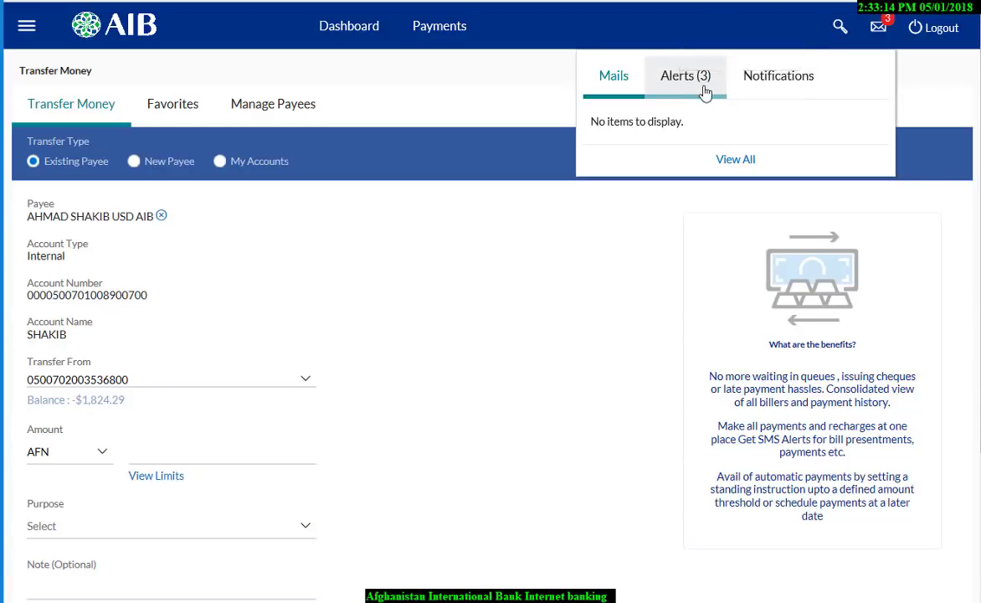
- Read the newest Internal Fund Transfer Initiation Alert from Alerts > View All, then return to Transfer Money
{"action": "left_click", "coordinate": [677, 84]}
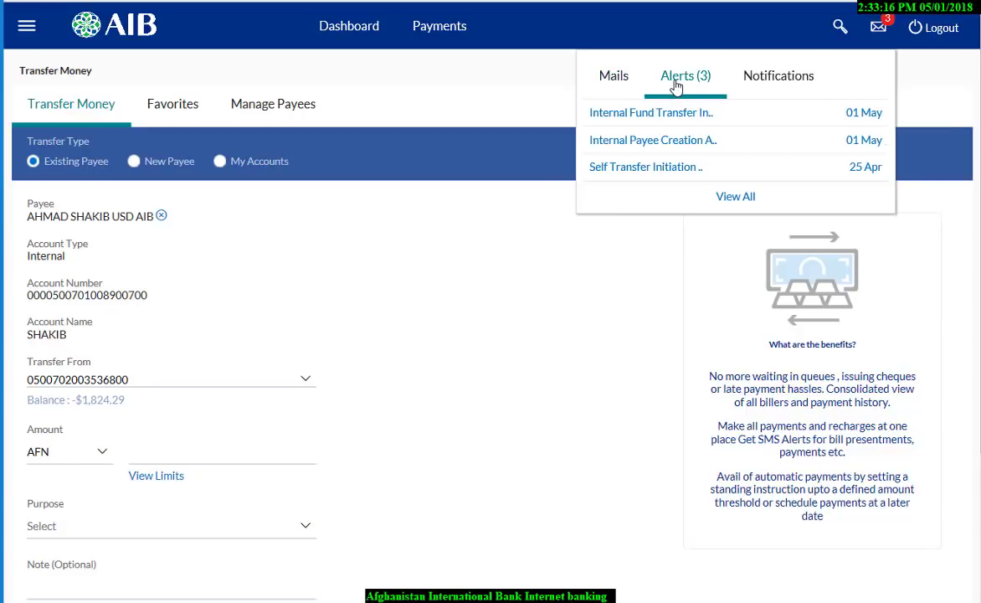
{"action": "left_click", "coordinate": [746, 203]}
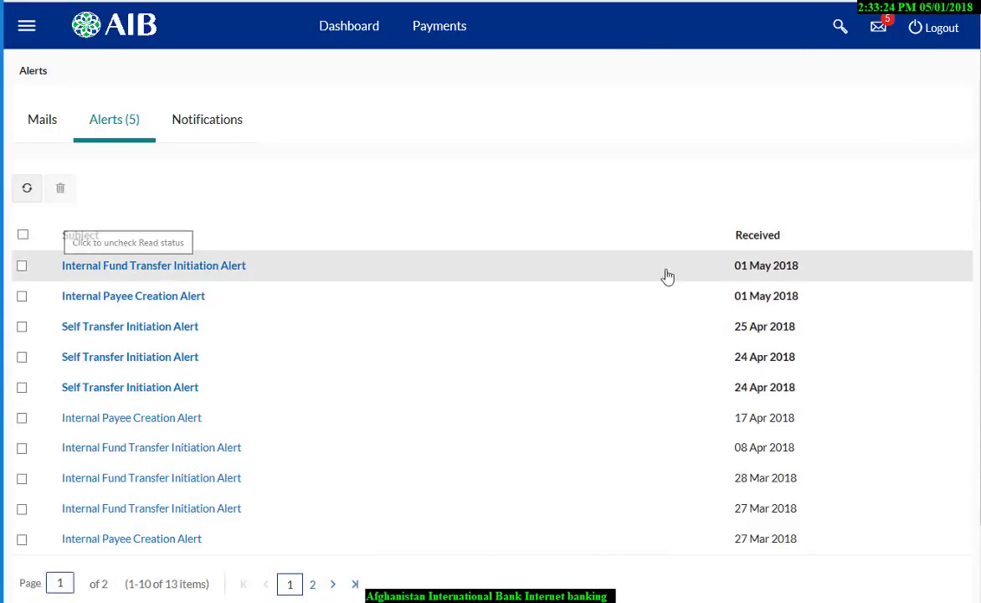
{"action": "left_click", "coordinate": [536, 274]}
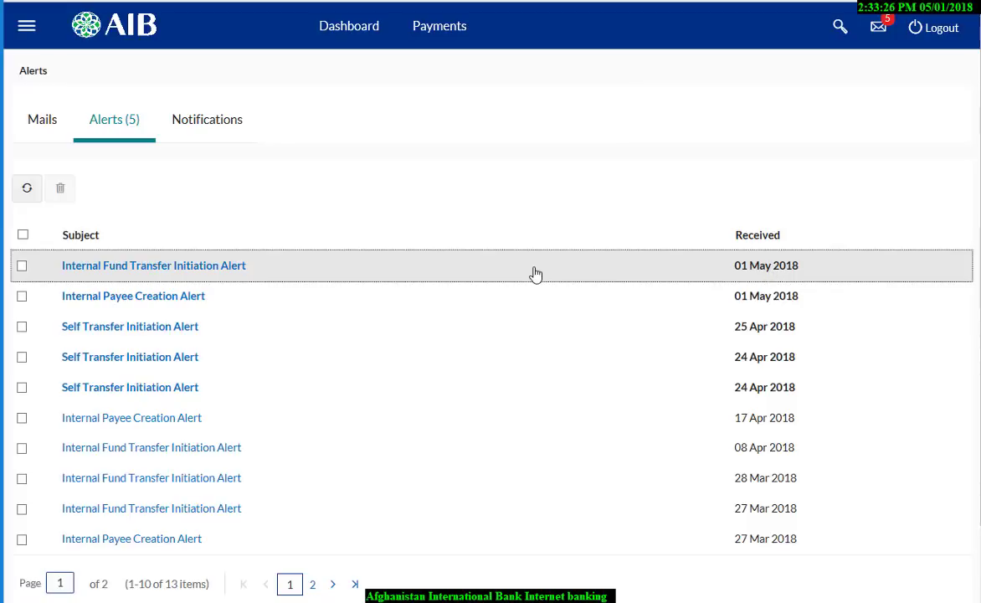
{"action": "left_click", "coordinate": [171, 266]}
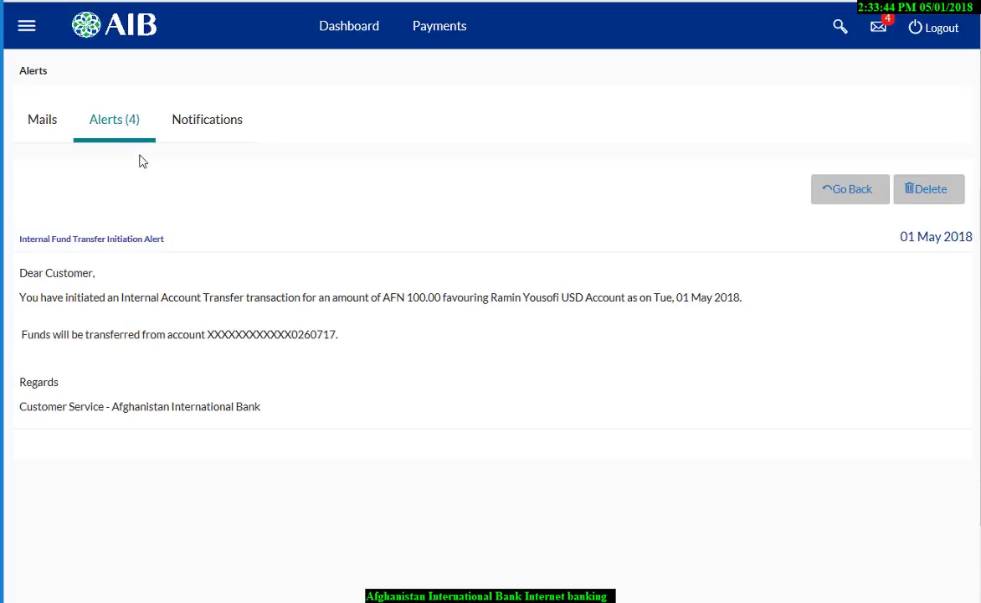
{"action": "left_click", "coordinate": [828, 196]}
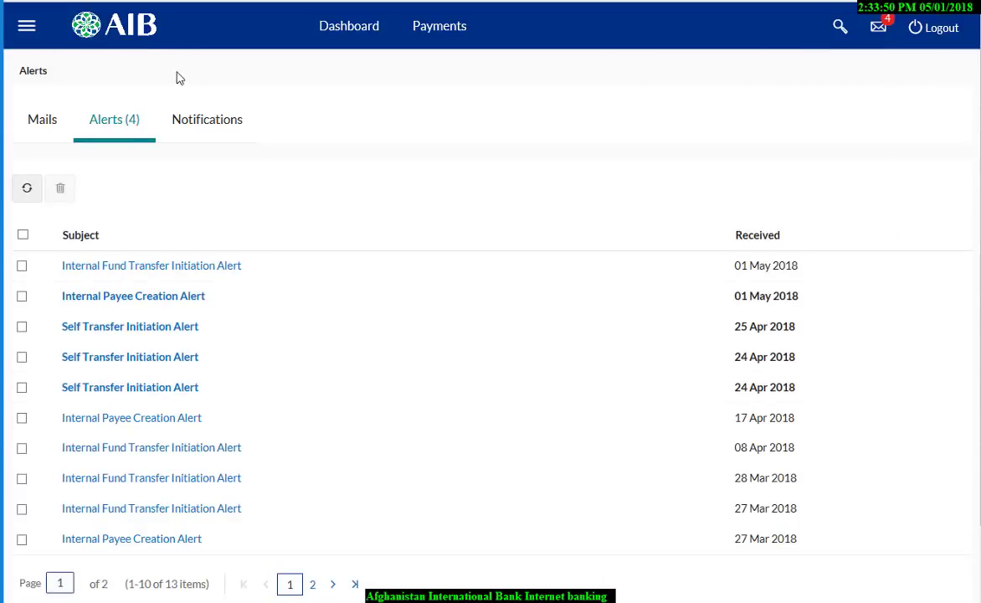
{"action": "left_click", "coordinate": [433, 32]}
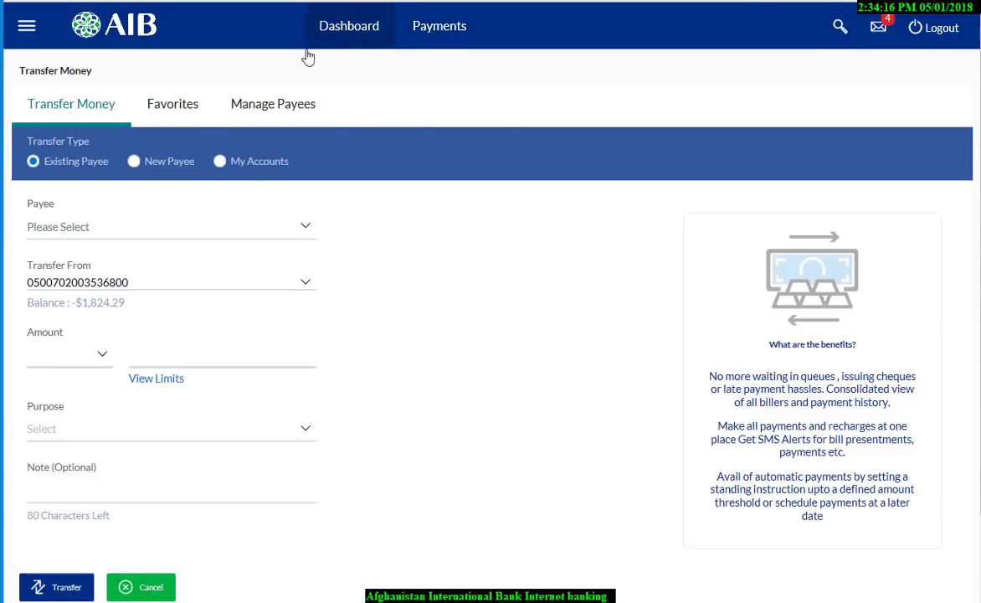
- Switch to My Accounts, sending to the second conventional account from the salary account in USD
{"action": "left_click", "coordinate": [220, 163]}
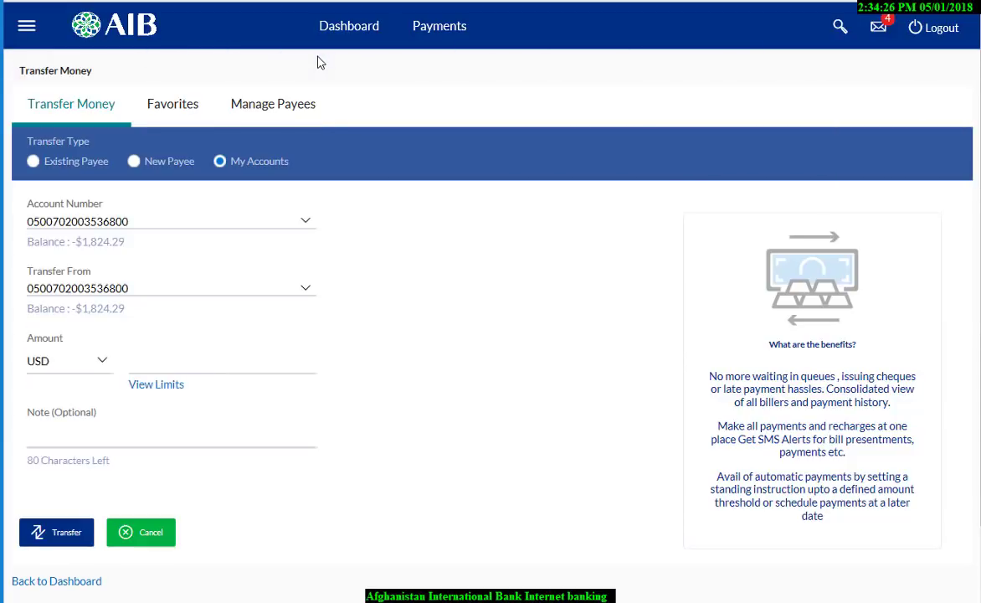
{"action": "left_click", "coordinate": [306, 222]}
{"action": "scroll", "coordinate": [306, 268], "scroll_direction": "down", "scroll_amount": 2}
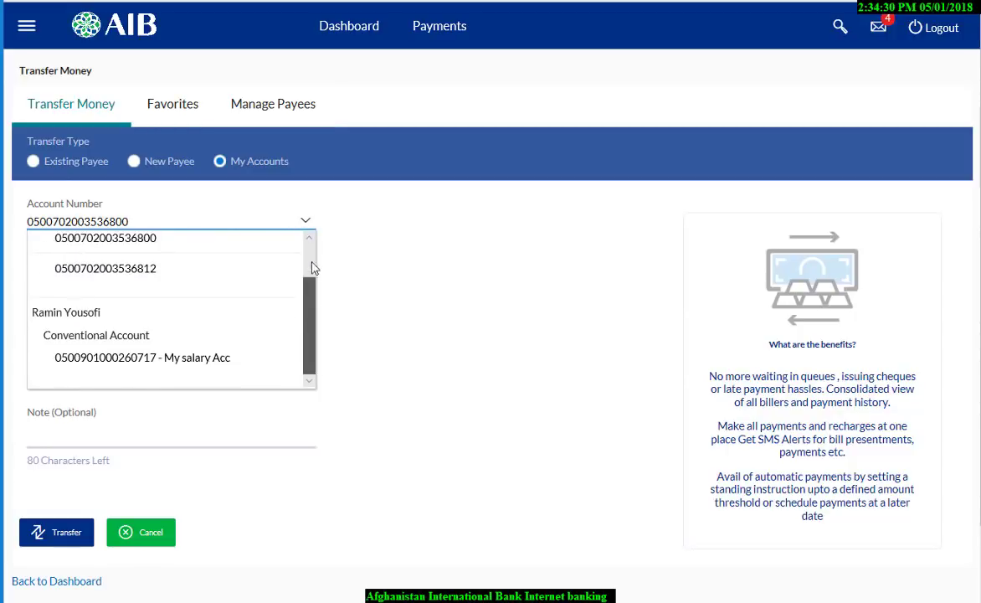
{"action": "scroll", "coordinate": [311, 247], "scroll_direction": "up", "scroll_amount": 2}
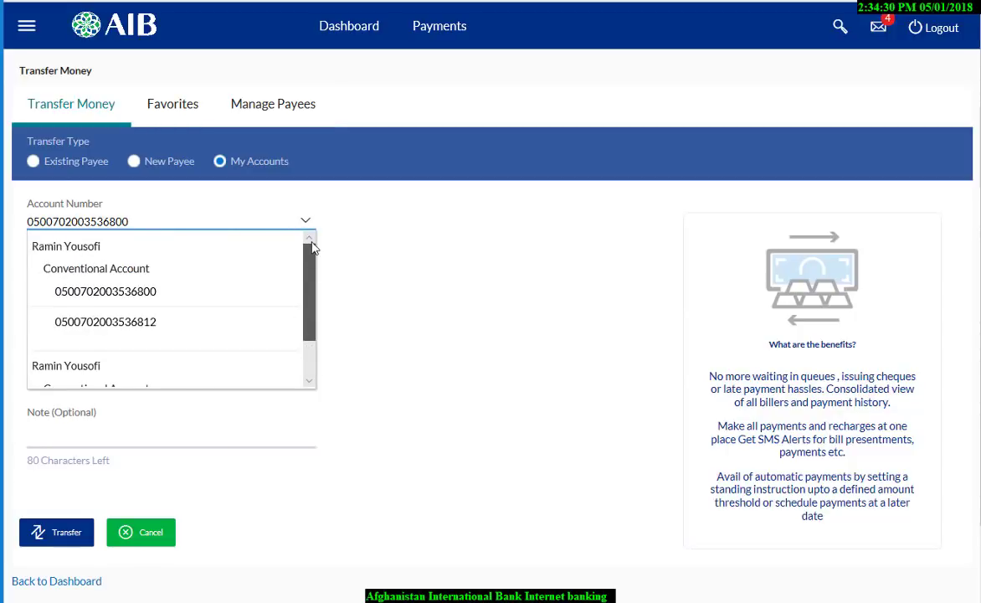
{"action": "left_click", "coordinate": [165, 321]}
{"action": "left_click", "coordinate": [279, 294]}
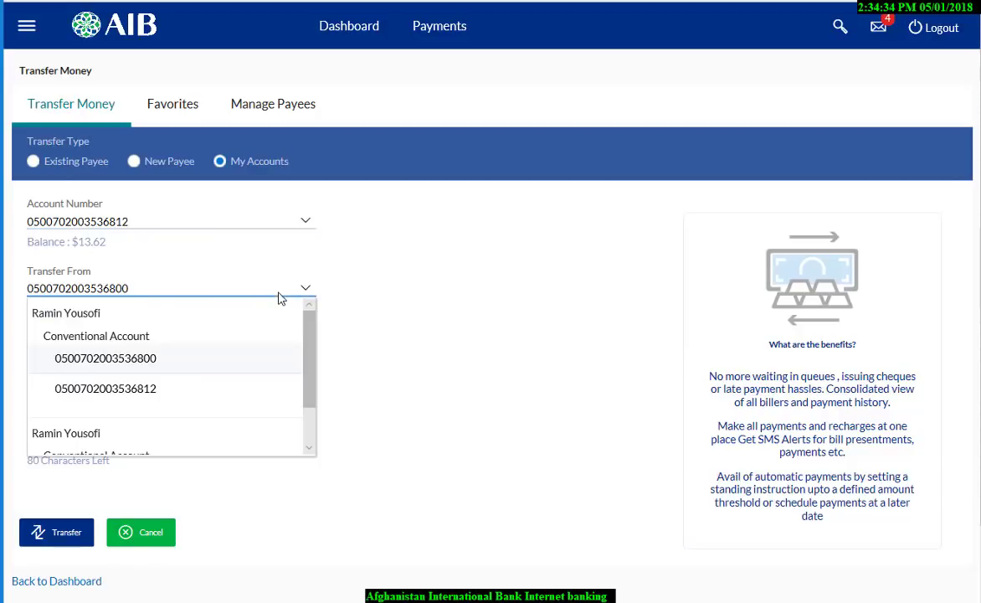
{"action": "scroll", "coordinate": [301, 413], "scroll_direction": "down", "scroll_amount": 2}
{"action": "left_click", "coordinate": [139, 425]}
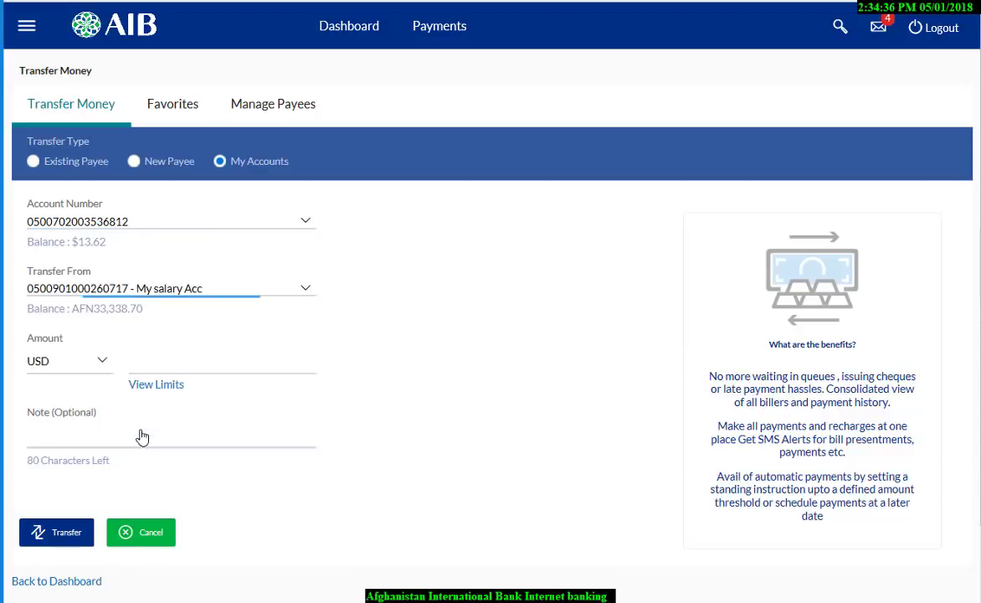
{"action": "left_click", "coordinate": [102, 363]}
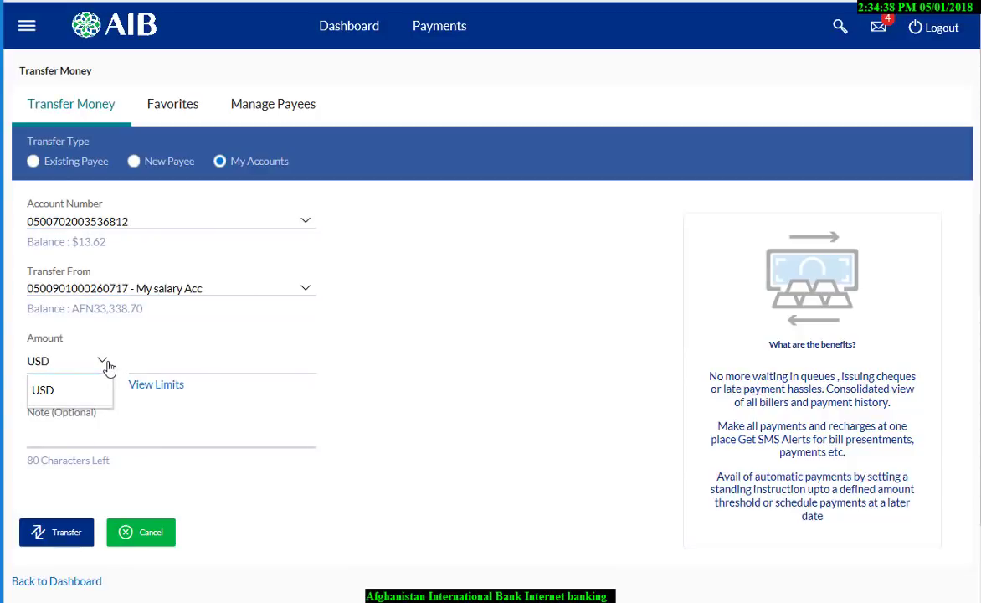
{"action": "left_click", "coordinate": [98, 388]}
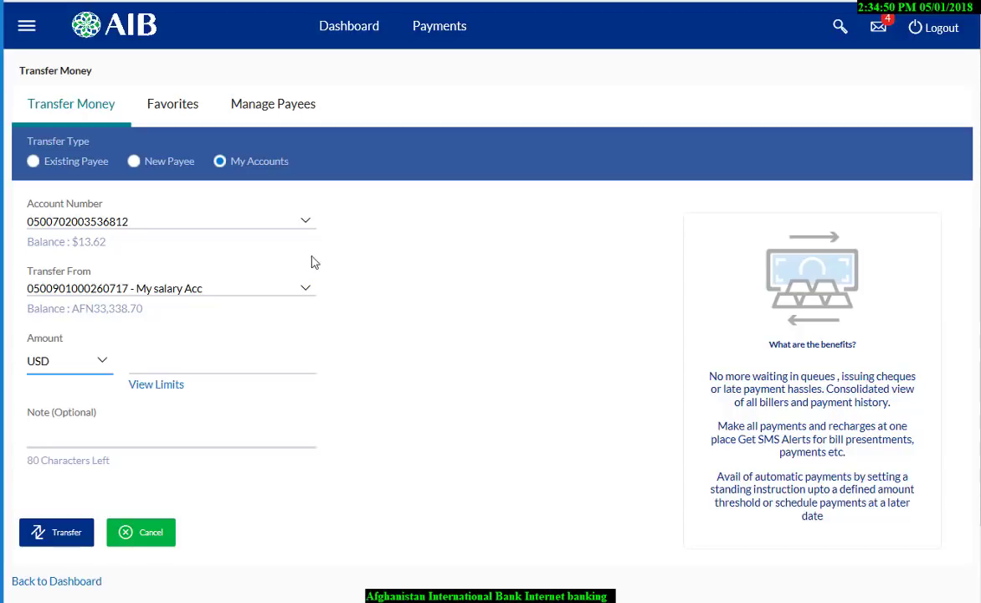
- Swap the accounts: pay into the salary account from the account holding $13.62
{"action": "left_click", "coordinate": [303, 232]}
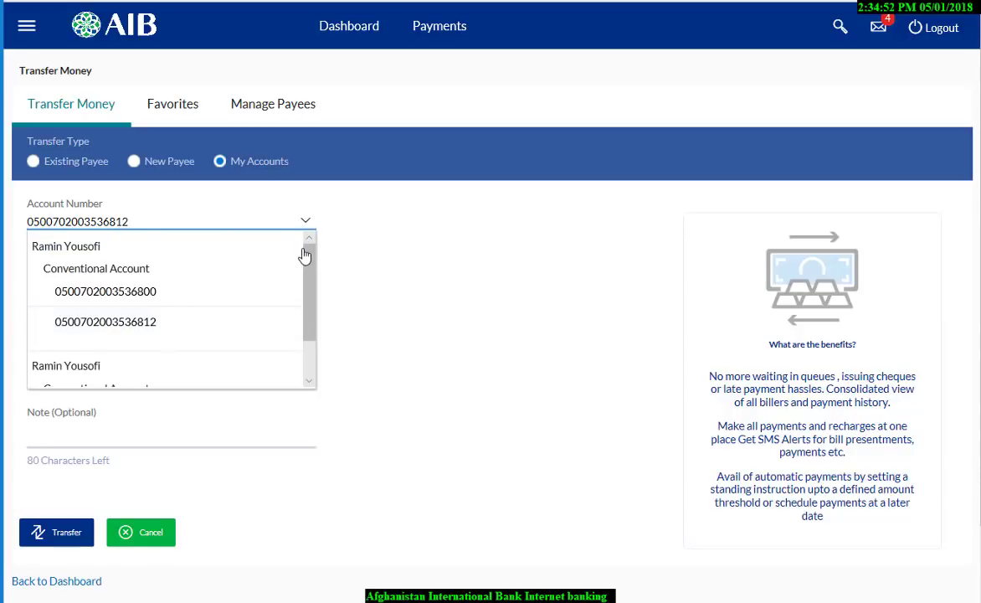
{"action": "scroll", "coordinate": [306, 268], "scroll_direction": "down", "scroll_amount": 2}
{"action": "scroll", "coordinate": [308, 278], "scroll_direction": "up", "scroll_amount": 1}
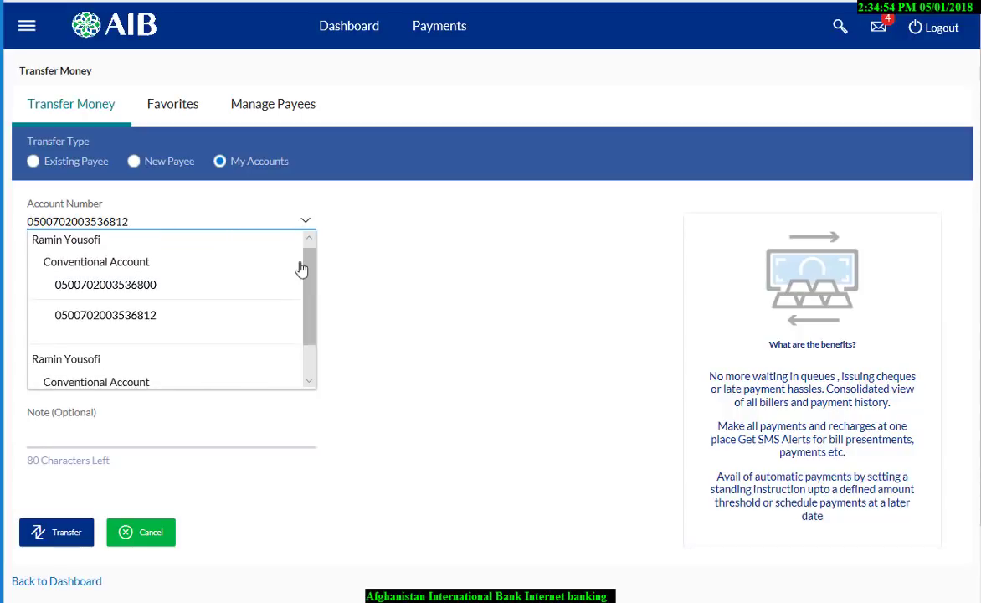
{"action": "scroll", "coordinate": [309, 270], "scroll_direction": "down", "scroll_amount": 1}
{"action": "scroll", "coordinate": [306, 297], "scroll_direction": "down", "scroll_amount": 1}
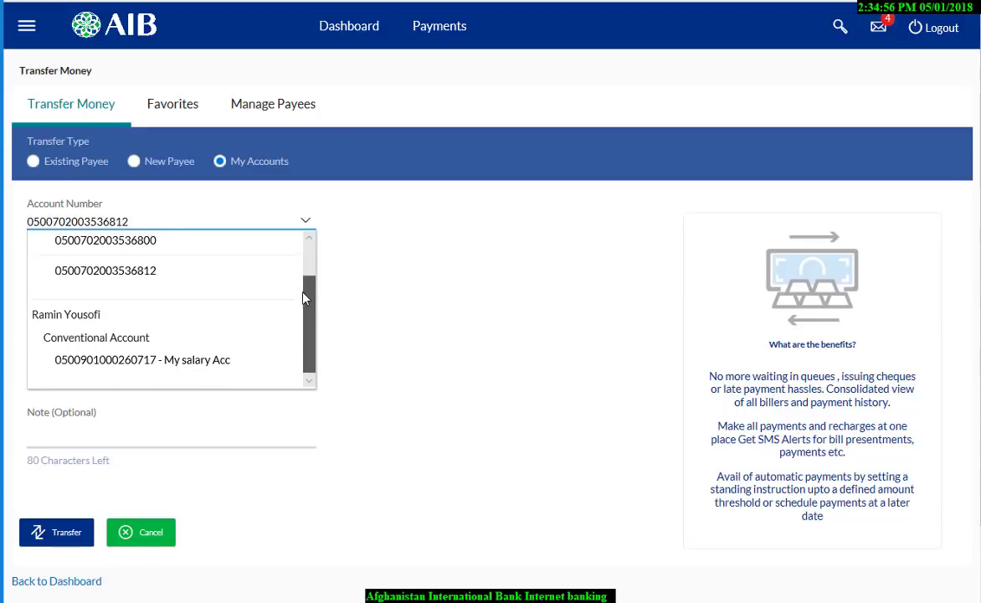
{"action": "scroll", "coordinate": [305, 278], "scroll_direction": "up", "scroll_amount": 1}
{"action": "scroll", "coordinate": [301, 297], "scroll_direction": "down", "scroll_amount": 1}
{"action": "left_click", "coordinate": [168, 359]}
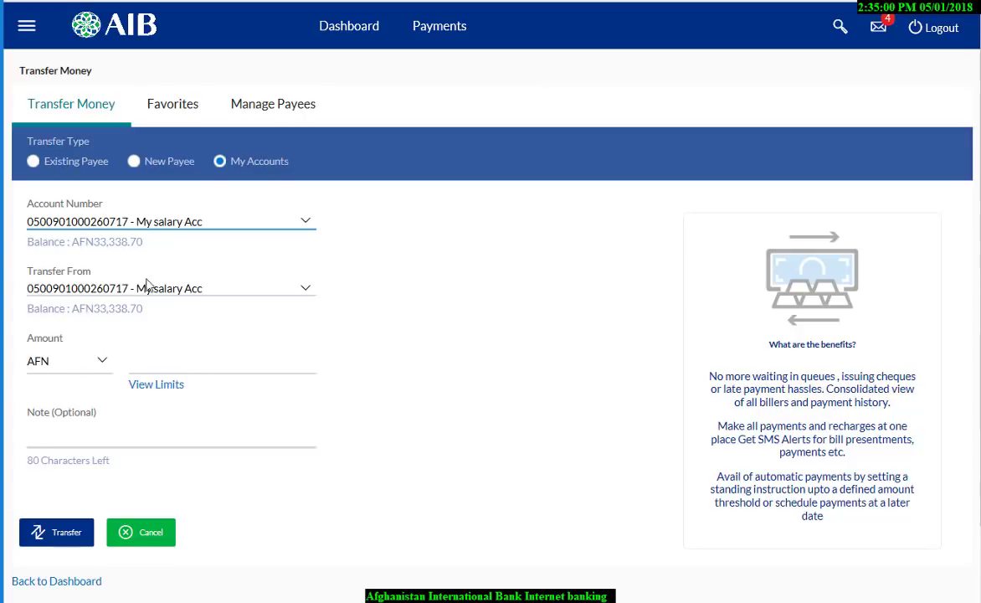
{"action": "left_click", "coordinate": [172, 288]}
{"action": "scroll", "coordinate": [302, 335], "scroll_direction": "up", "scroll_amount": 1}
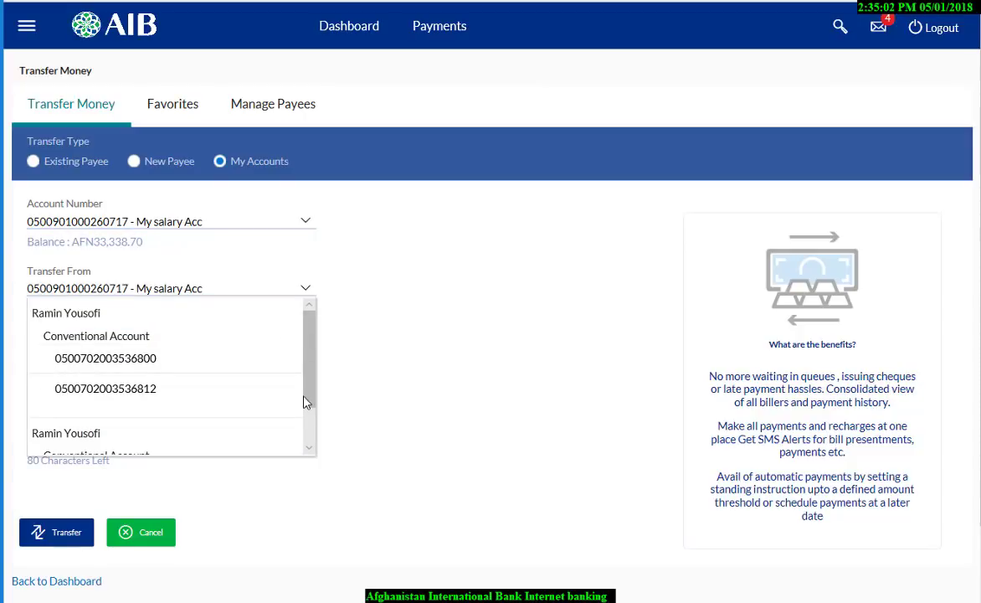
{"action": "scroll", "coordinate": [305, 405], "scroll_direction": "down", "scroll_amount": 2}
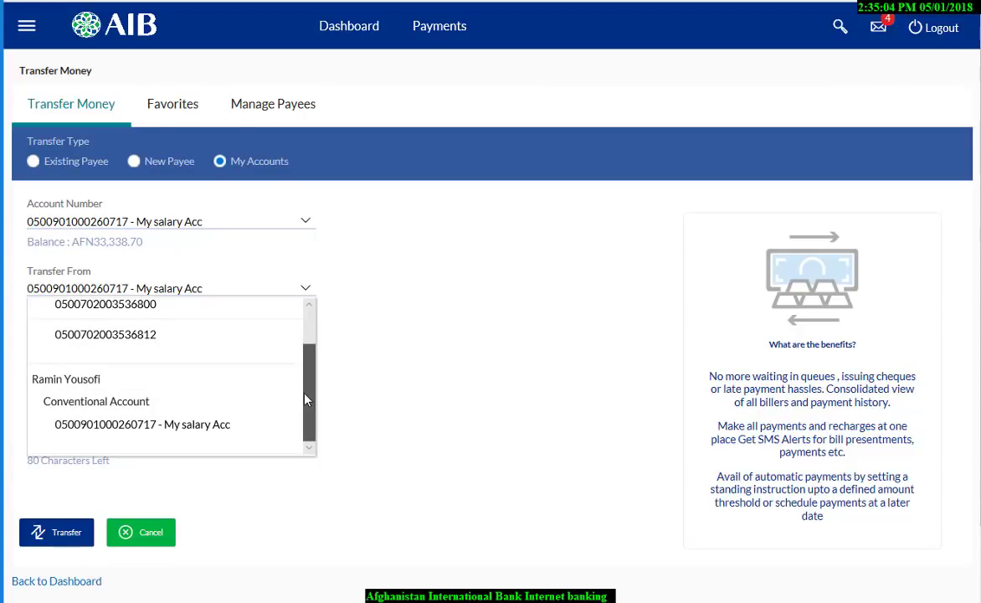
{"action": "scroll", "coordinate": [306, 400], "scroll_direction": "up", "scroll_amount": 1}
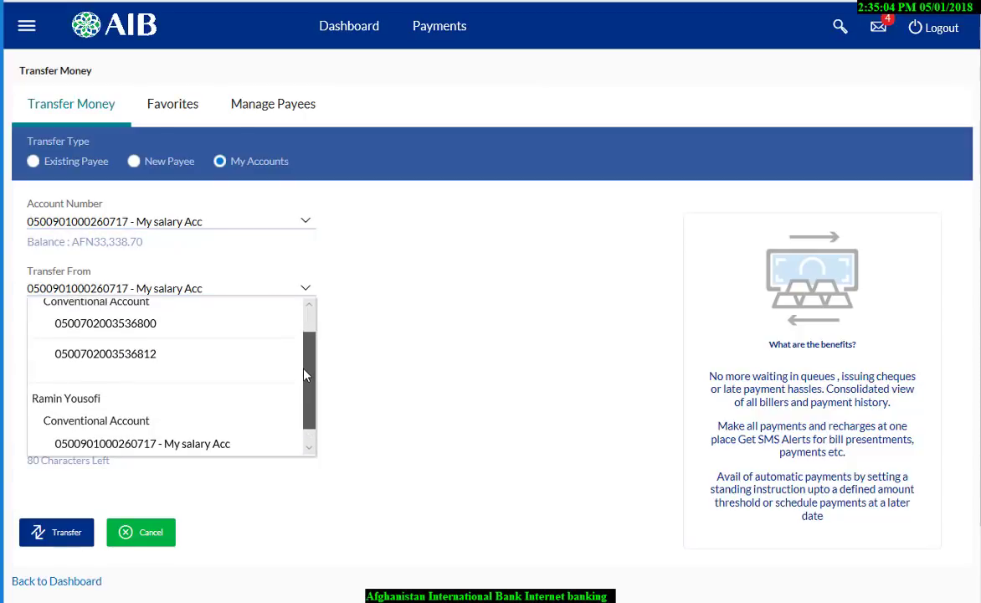
{"action": "left_click", "coordinate": [159, 356]}
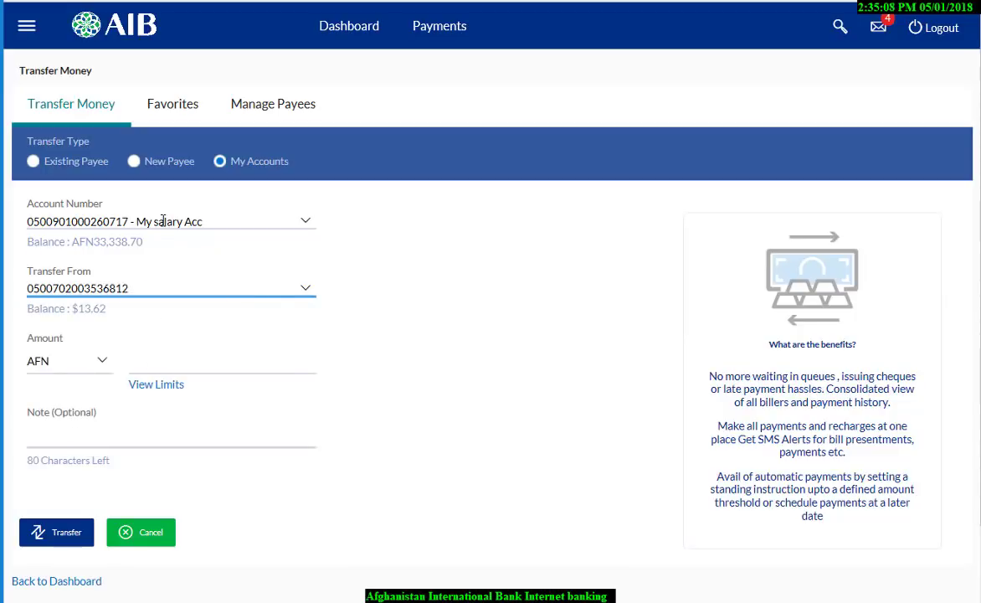
- Review the currency and destination account choices before entering the amount
{"action": "left_click", "coordinate": [98, 366]}
{"action": "left_click", "coordinate": [97, 372]}
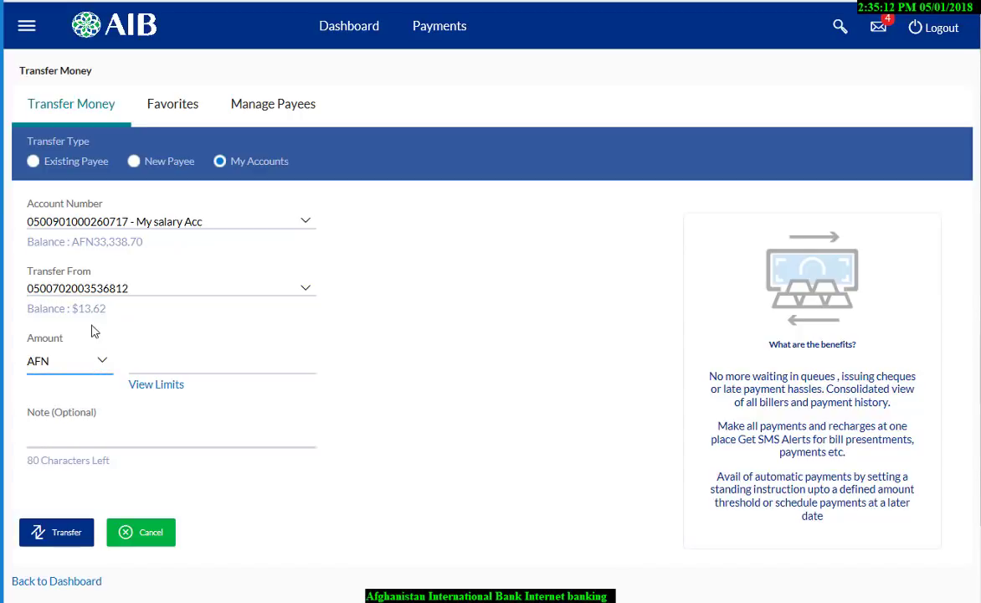
{"action": "left_click", "coordinate": [73, 219]}
{"action": "left_click_drag", "start_coordinate": [59, 220], "coordinate": [203, 221]}
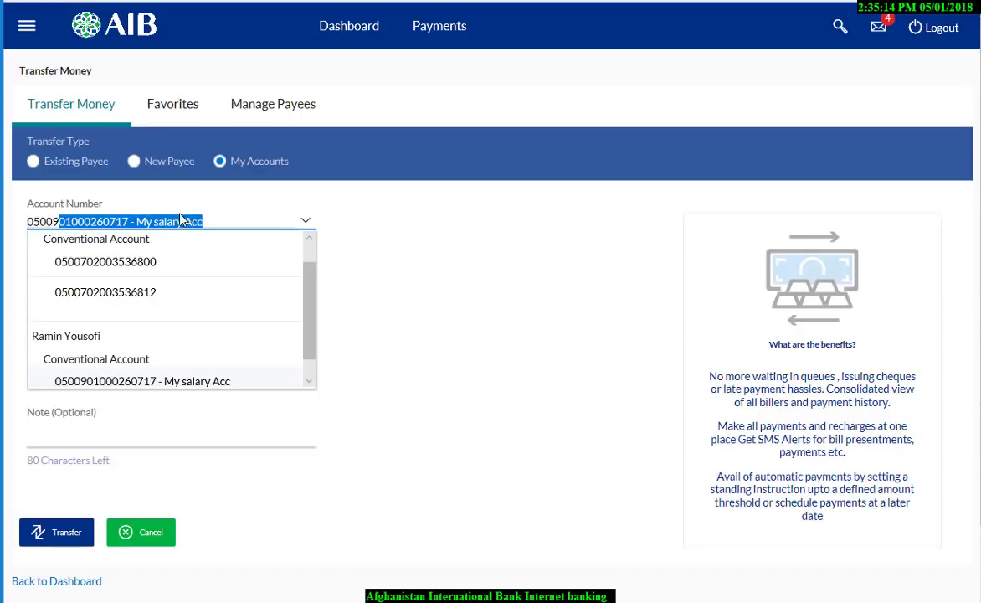
{"action": "left_click", "coordinate": [375, 237]}
{"action": "left_click", "coordinate": [152, 370]}
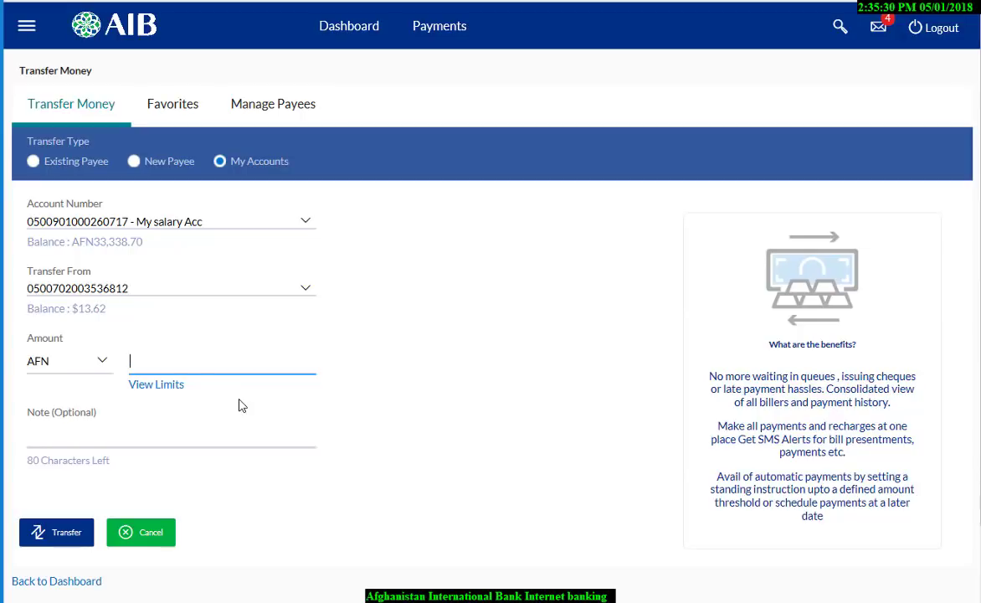
- Enter the amount (AFN100.00) and note 'sdfsadas', then cancel the transfer and confirm
{"action": "type", "text": "100"}
{"action": "left_click", "coordinate": [147, 436]}
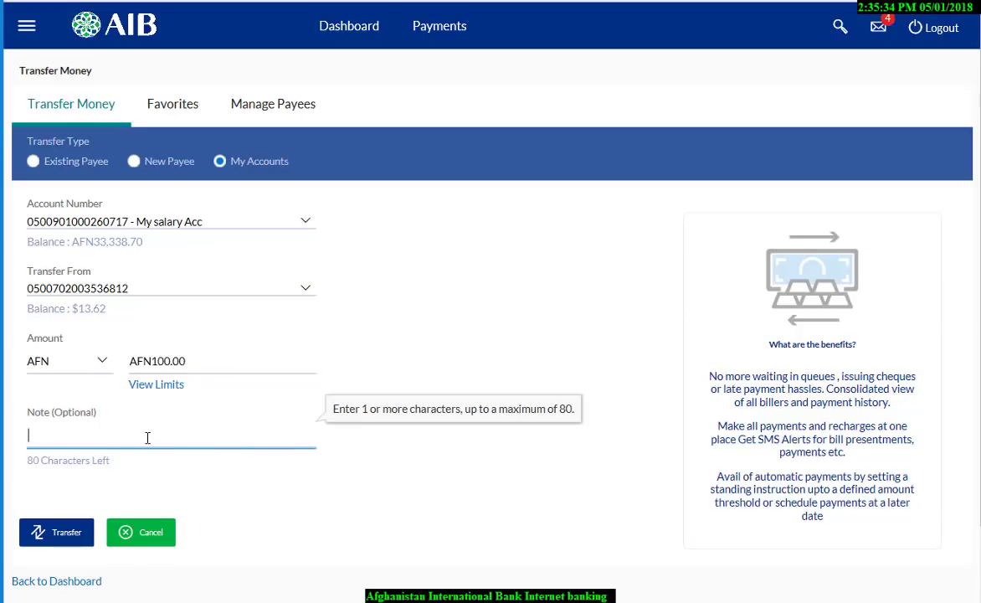
{"action": "type", "text": "sdfsadas"}
{"action": "left_click", "coordinate": [130, 532]}
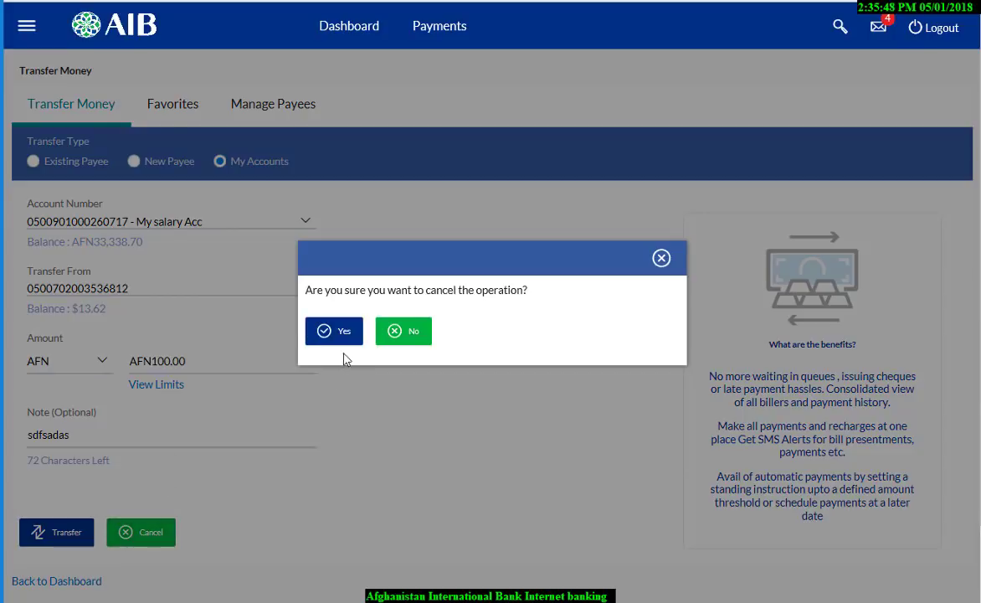
{"action": "left_click", "coordinate": [342, 335]}
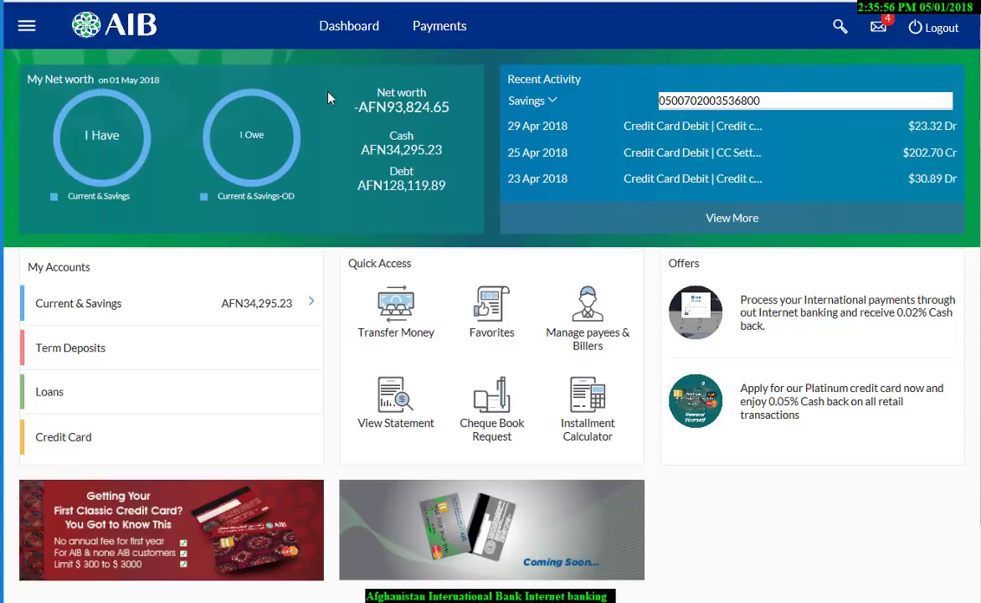
- Go to Mail Box > Mails and start composing a new mail
{"action": "left_click", "coordinate": [27, 32]}
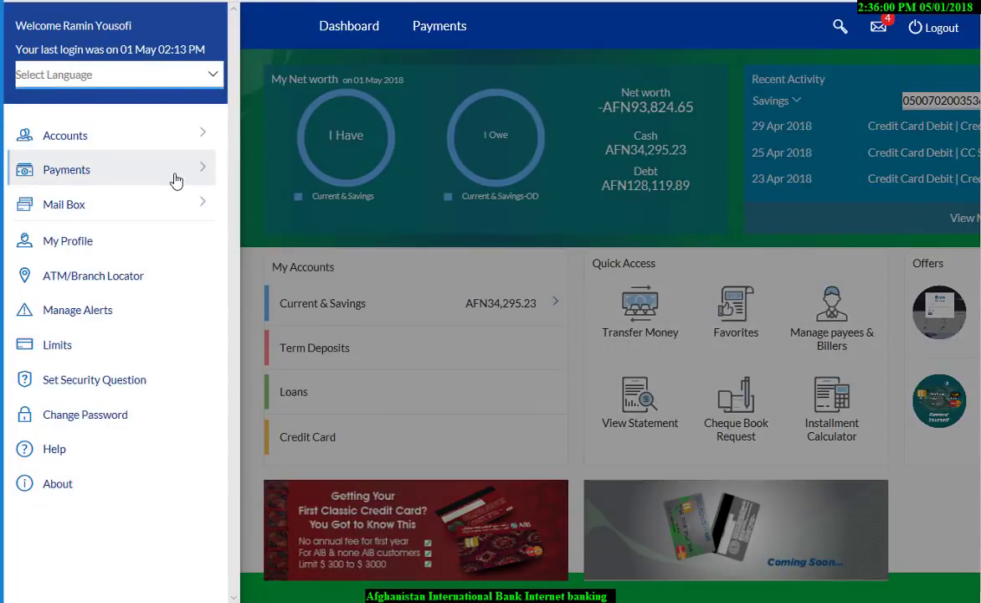
{"action": "left_click", "coordinate": [176, 179]}
{"action": "left_click", "coordinate": [176, 181]}
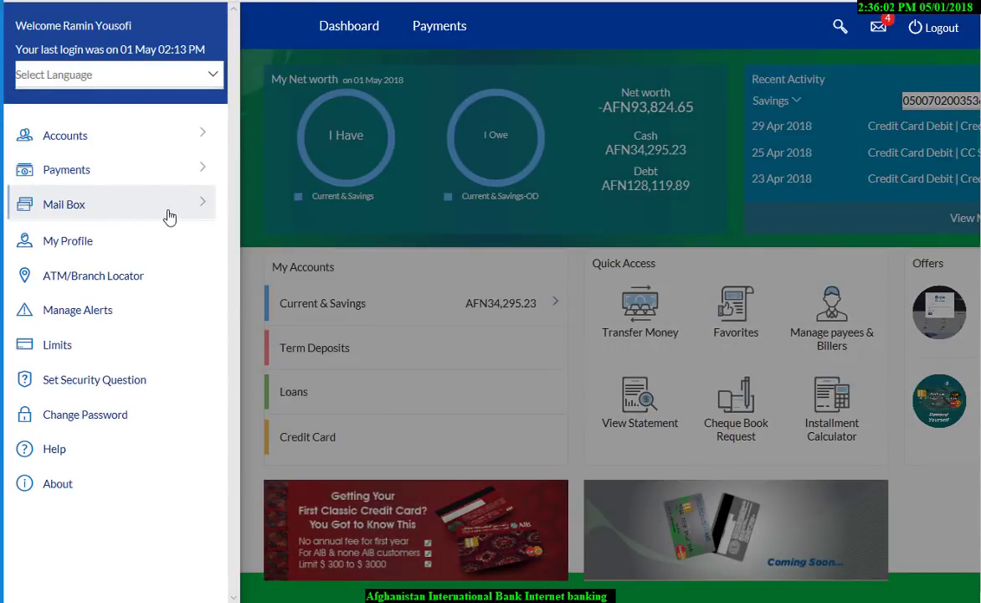
{"action": "left_click", "coordinate": [175, 213]}
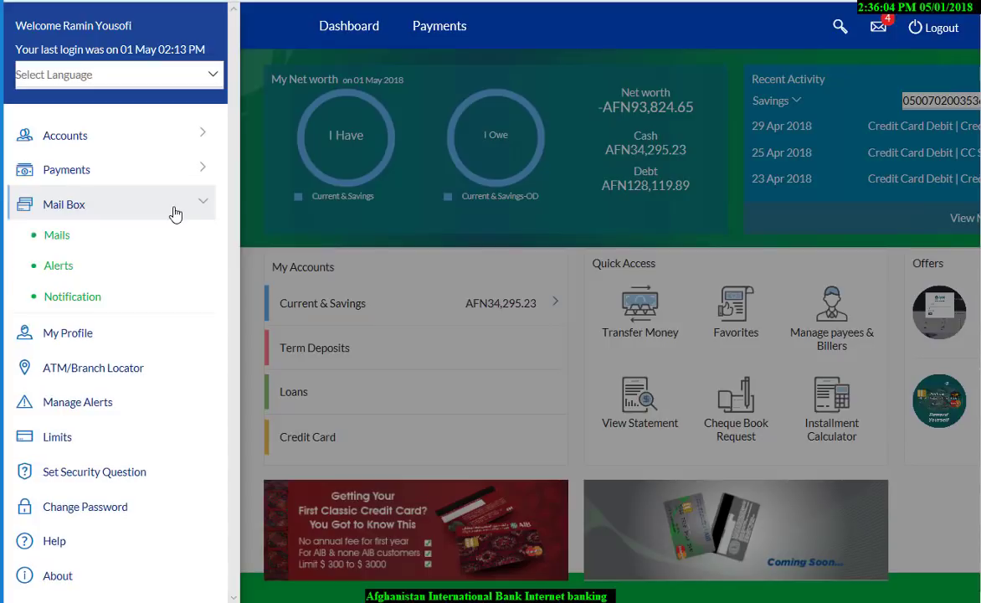
{"action": "left_click", "coordinate": [56, 237]}
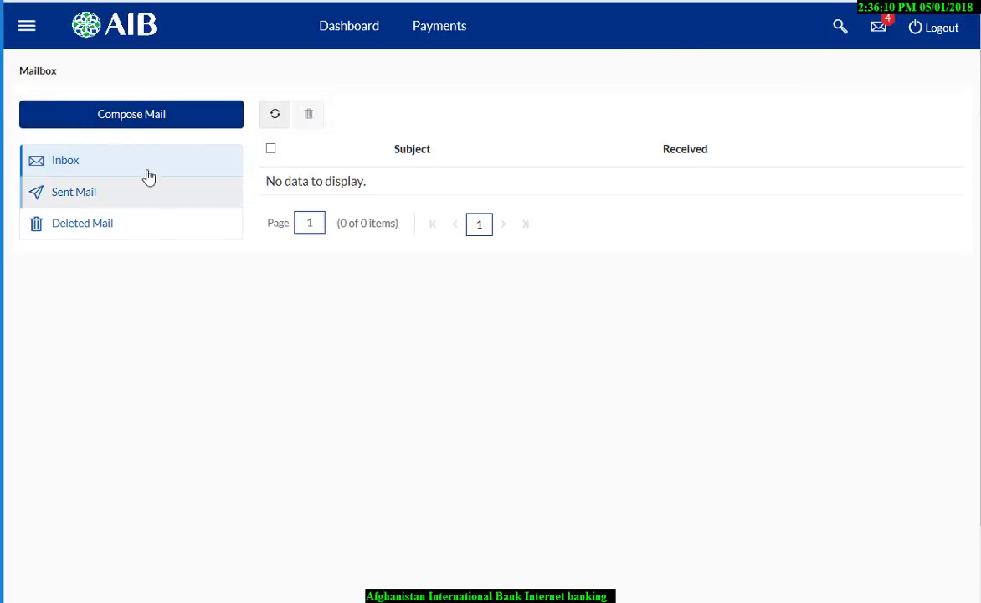
{"action": "left_click", "coordinate": [150, 116]}
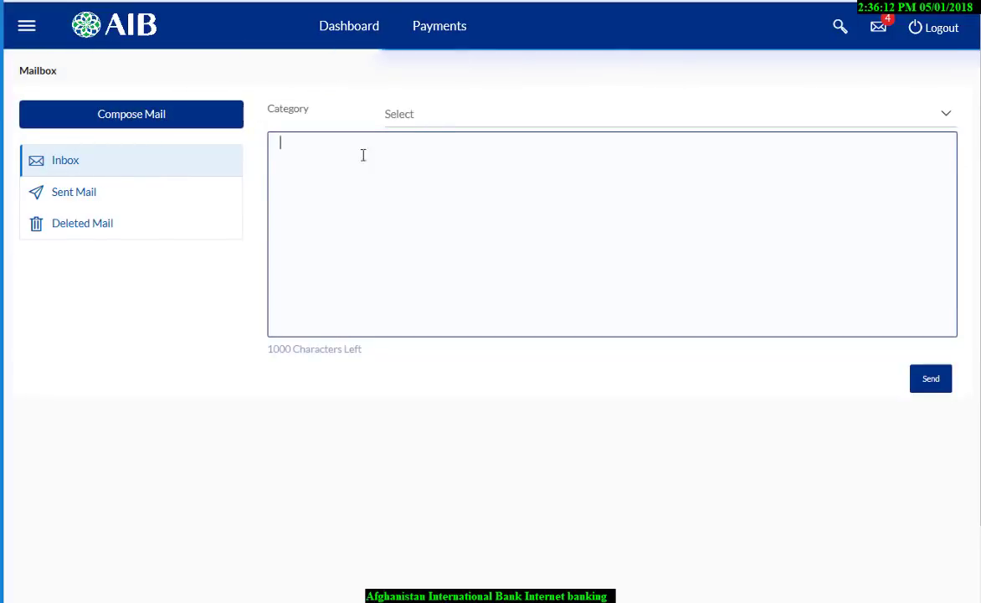
- Set the mail category to Others, then type 'dfdfsfsfdsfds' as the message and delete it
{"action": "left_click", "coordinate": [438, 125]}
{"action": "scroll", "coordinate": [462, 252], "scroll_direction": "down", "scroll_amount": 2}
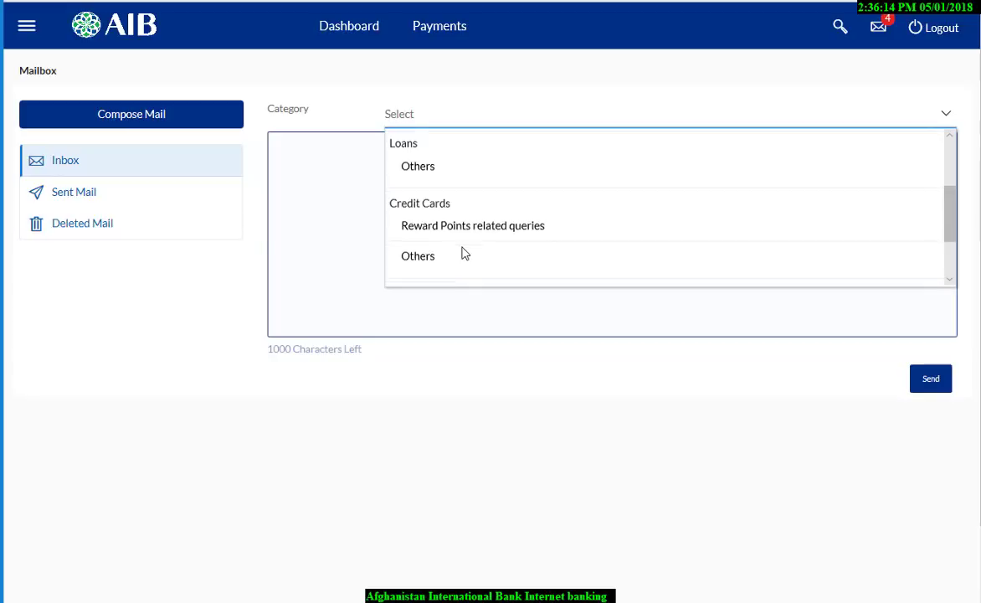
{"action": "scroll", "coordinate": [462, 252], "scroll_direction": "down", "scroll_amount": 3}
{"action": "scroll", "coordinate": [463, 248], "scroll_direction": "up", "scroll_amount": 2}
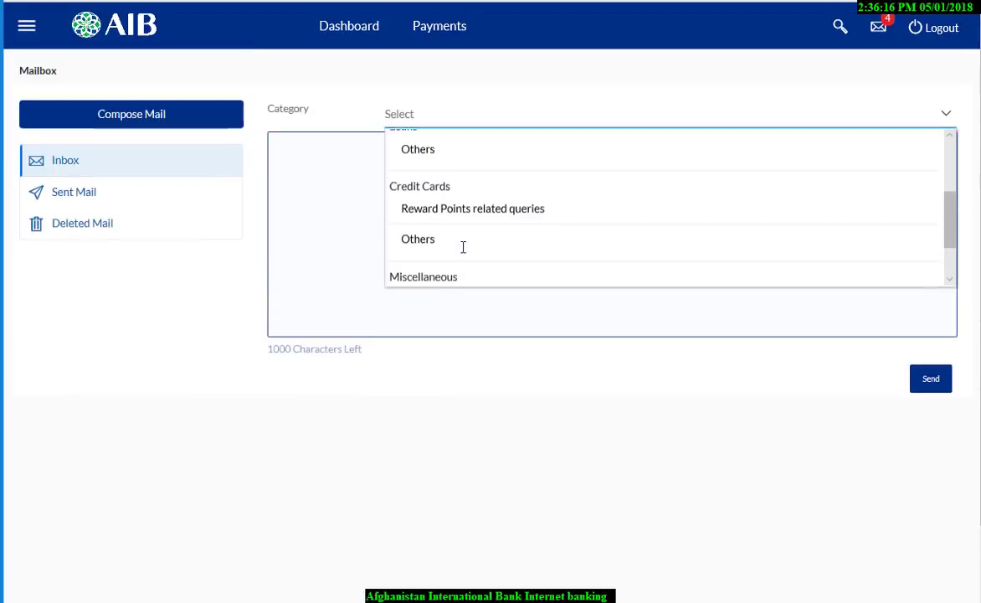
{"action": "scroll", "coordinate": [462, 248], "scroll_direction": "up", "scroll_amount": 3}
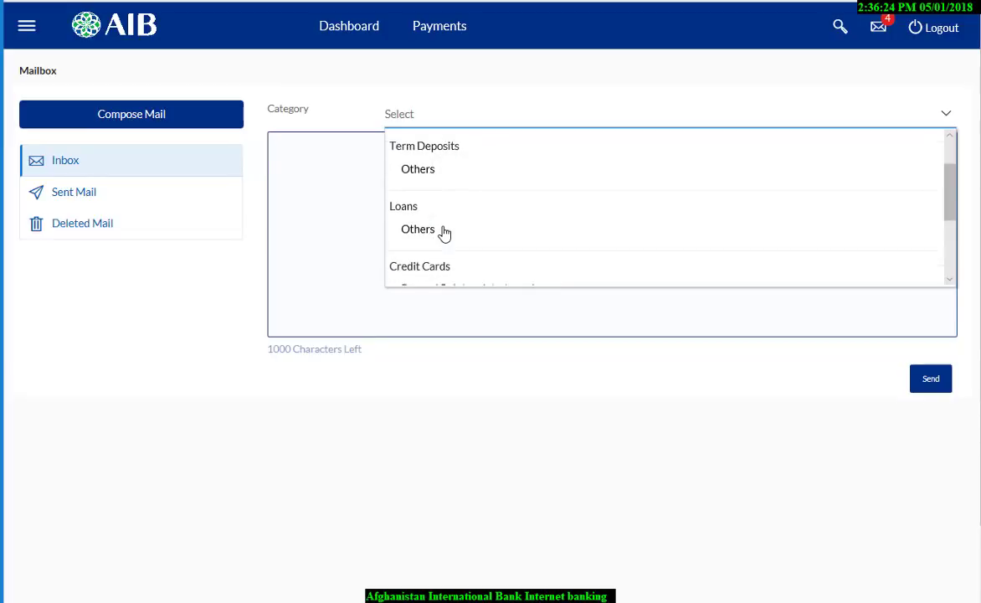
{"action": "scroll", "coordinate": [434, 251], "scroll_direction": "down", "scroll_amount": 2}
{"action": "left_click", "coordinate": [423, 263]}
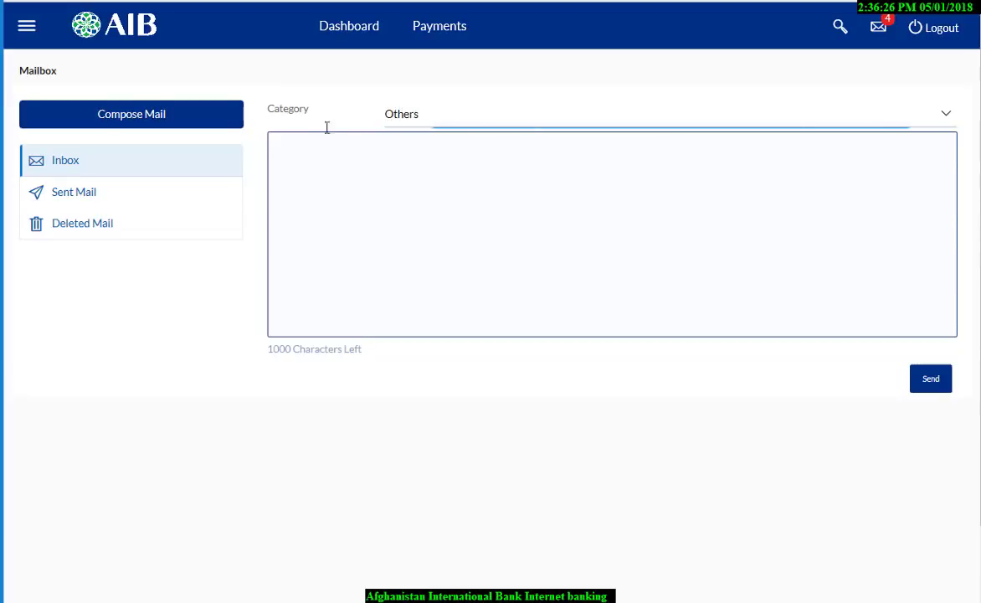
{"action": "left_click", "coordinate": [366, 207]}
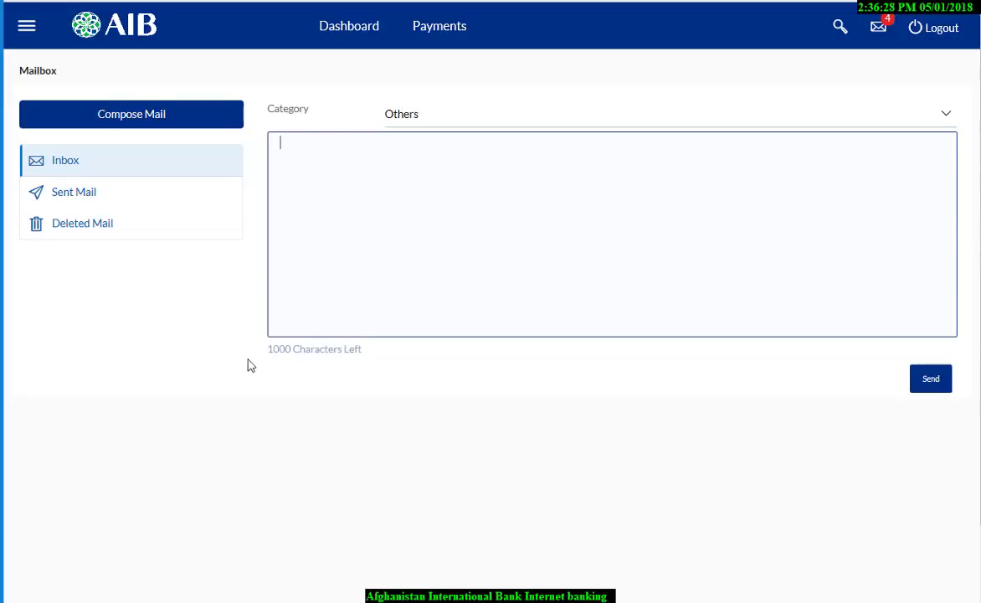
{"action": "type", "text": "dfdfsfsfdsfds"}
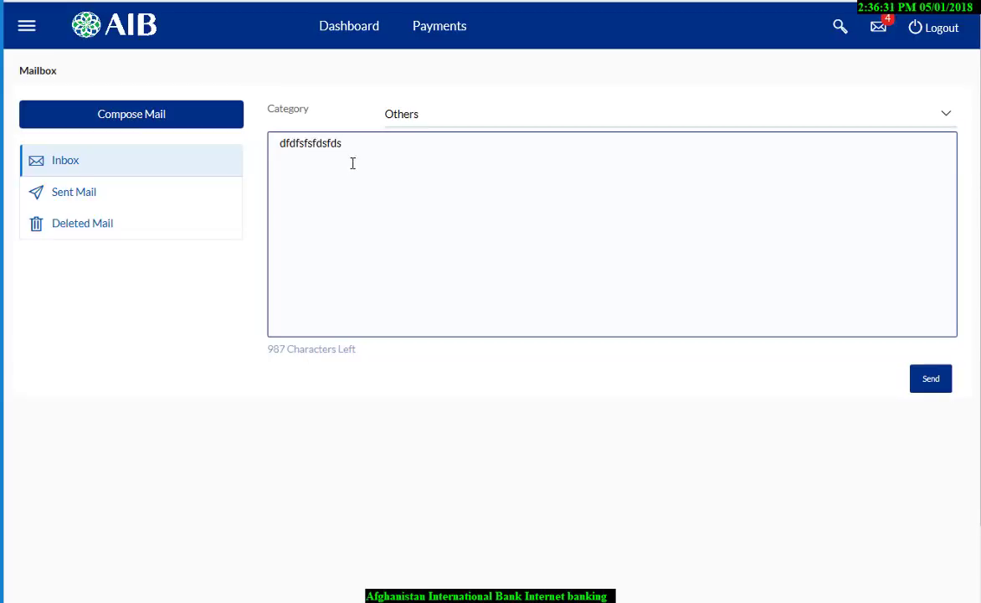
{"action": "left_click_drag", "start_coordinate": [353, 163], "coordinate": [147, 157]}
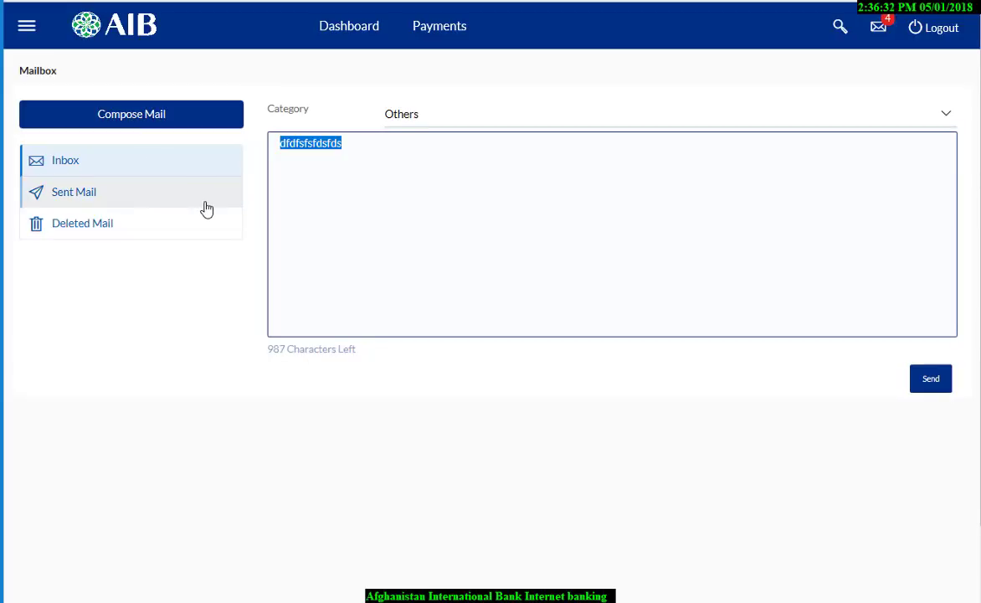
{"action": "key", "text": "BackSpace"}
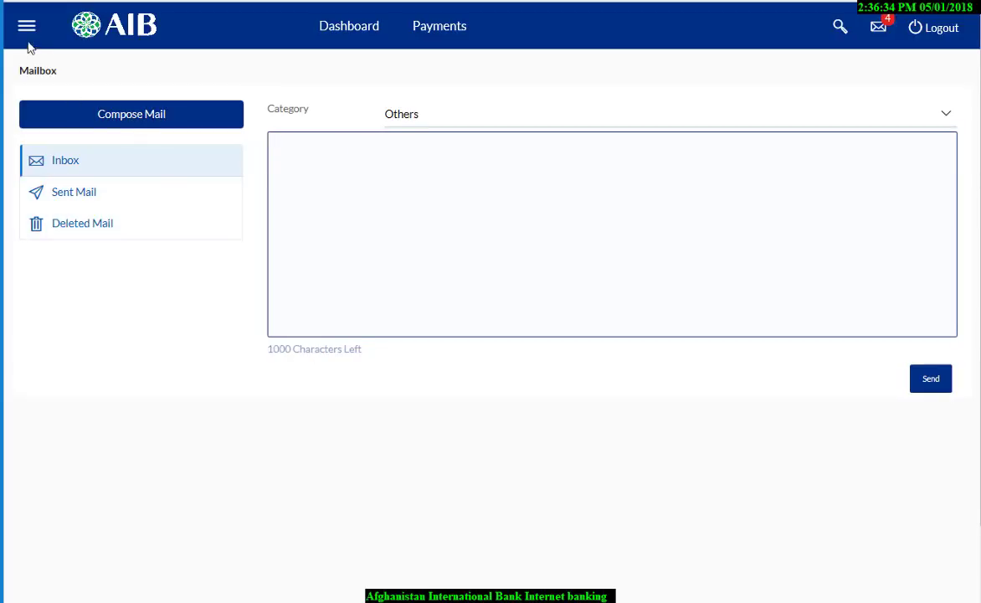
- View the empty Mail Box > Notification list, then return to the dashboard's Recent Activity
{"action": "left_click", "coordinate": [27, 39]}
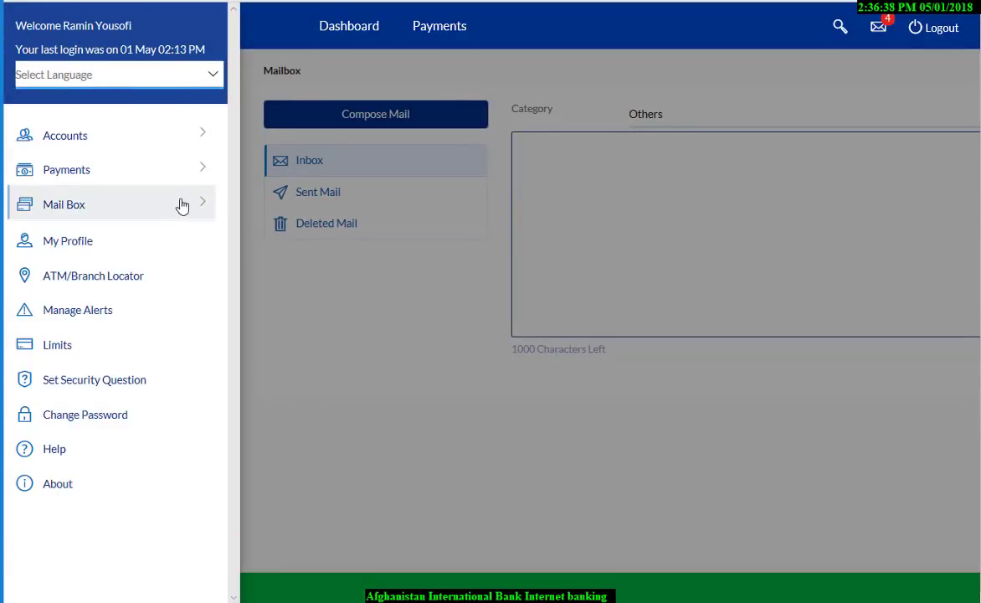
{"action": "left_click", "coordinate": [181, 201]}
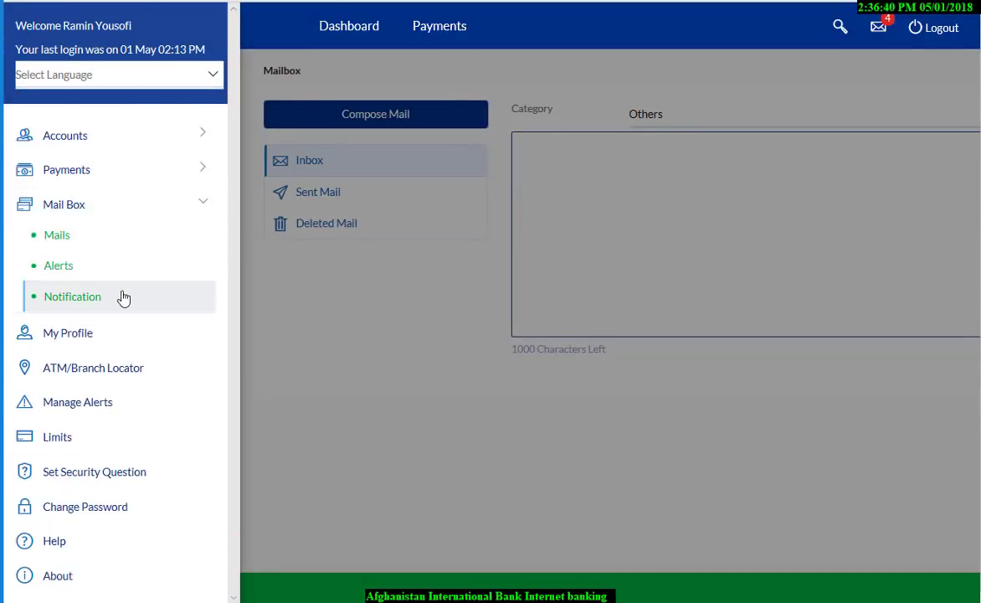
{"action": "left_click", "coordinate": [123, 297]}
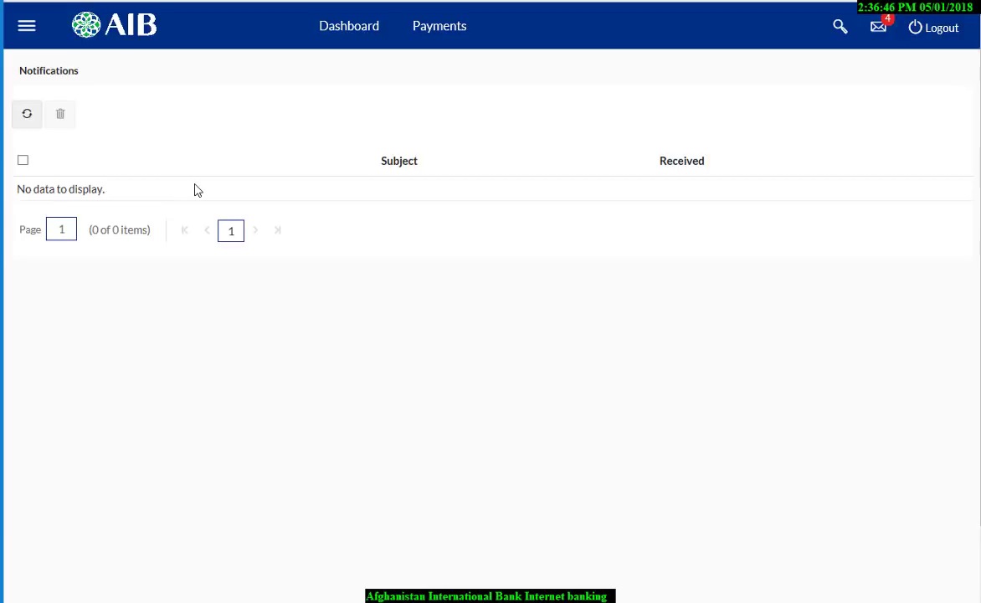
{"action": "left_click", "coordinate": [123, 39]}
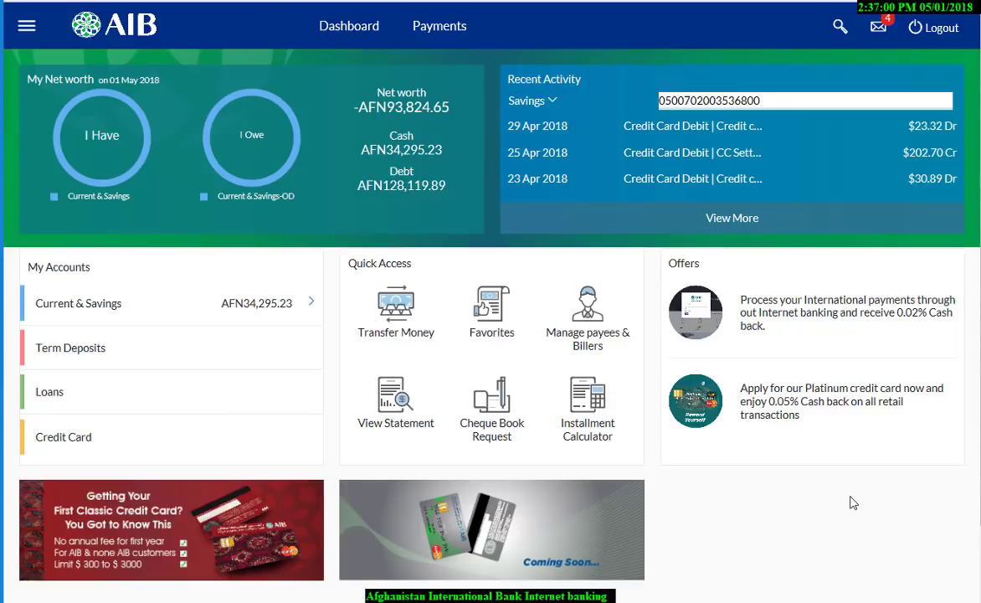
{"action": "scroll", "coordinate": [851, 501], "scroll_direction": "down", "scroll_amount": 1}
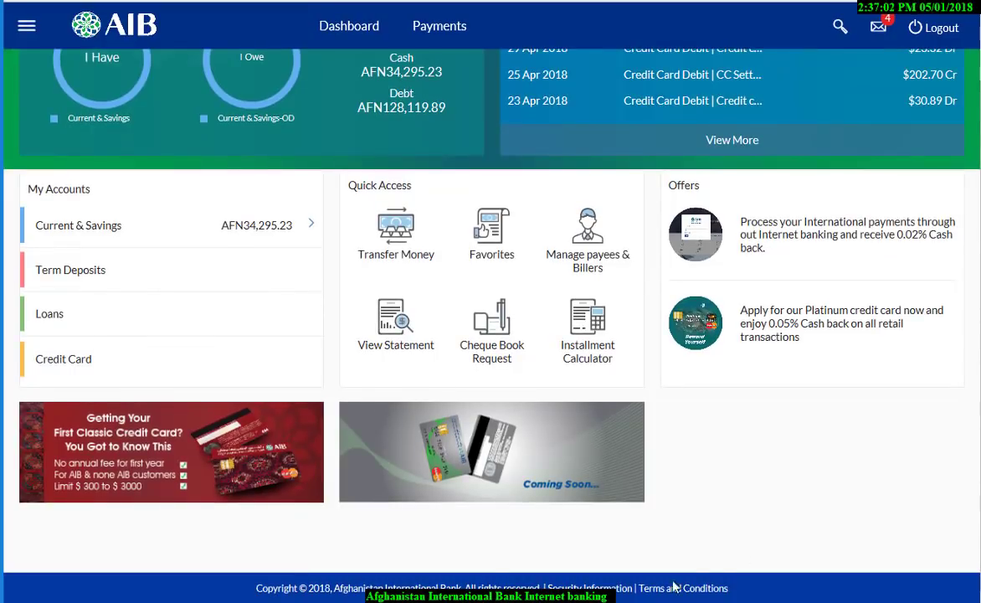